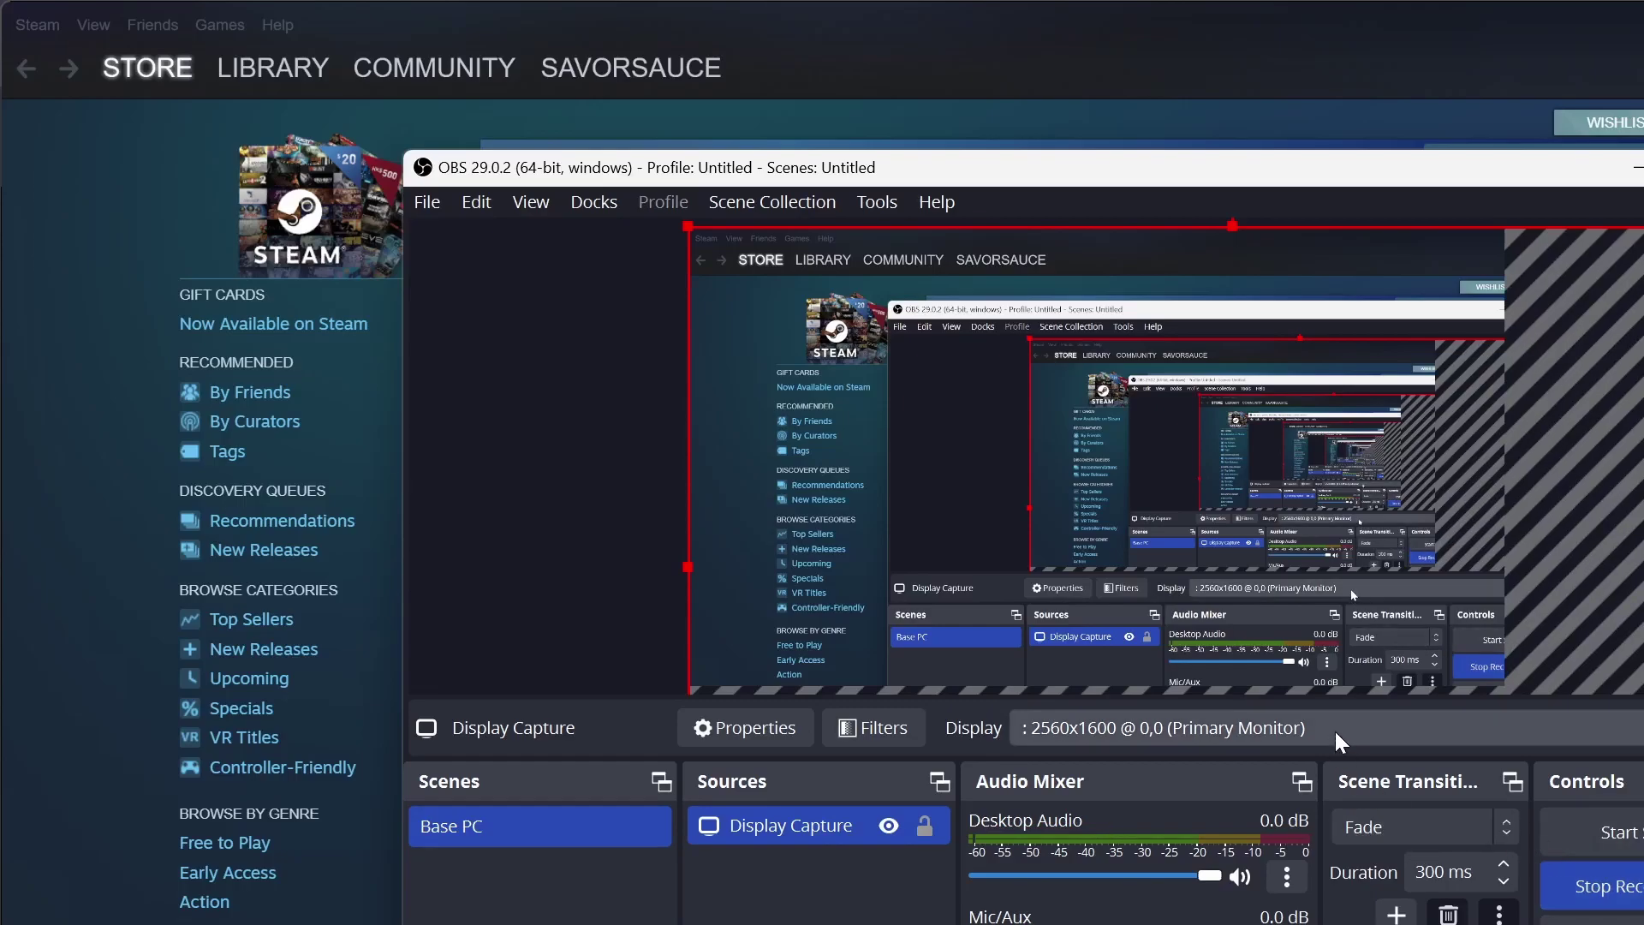
Step: Hide the OBS window and bring up the Steam game library list
click(1638, 169)
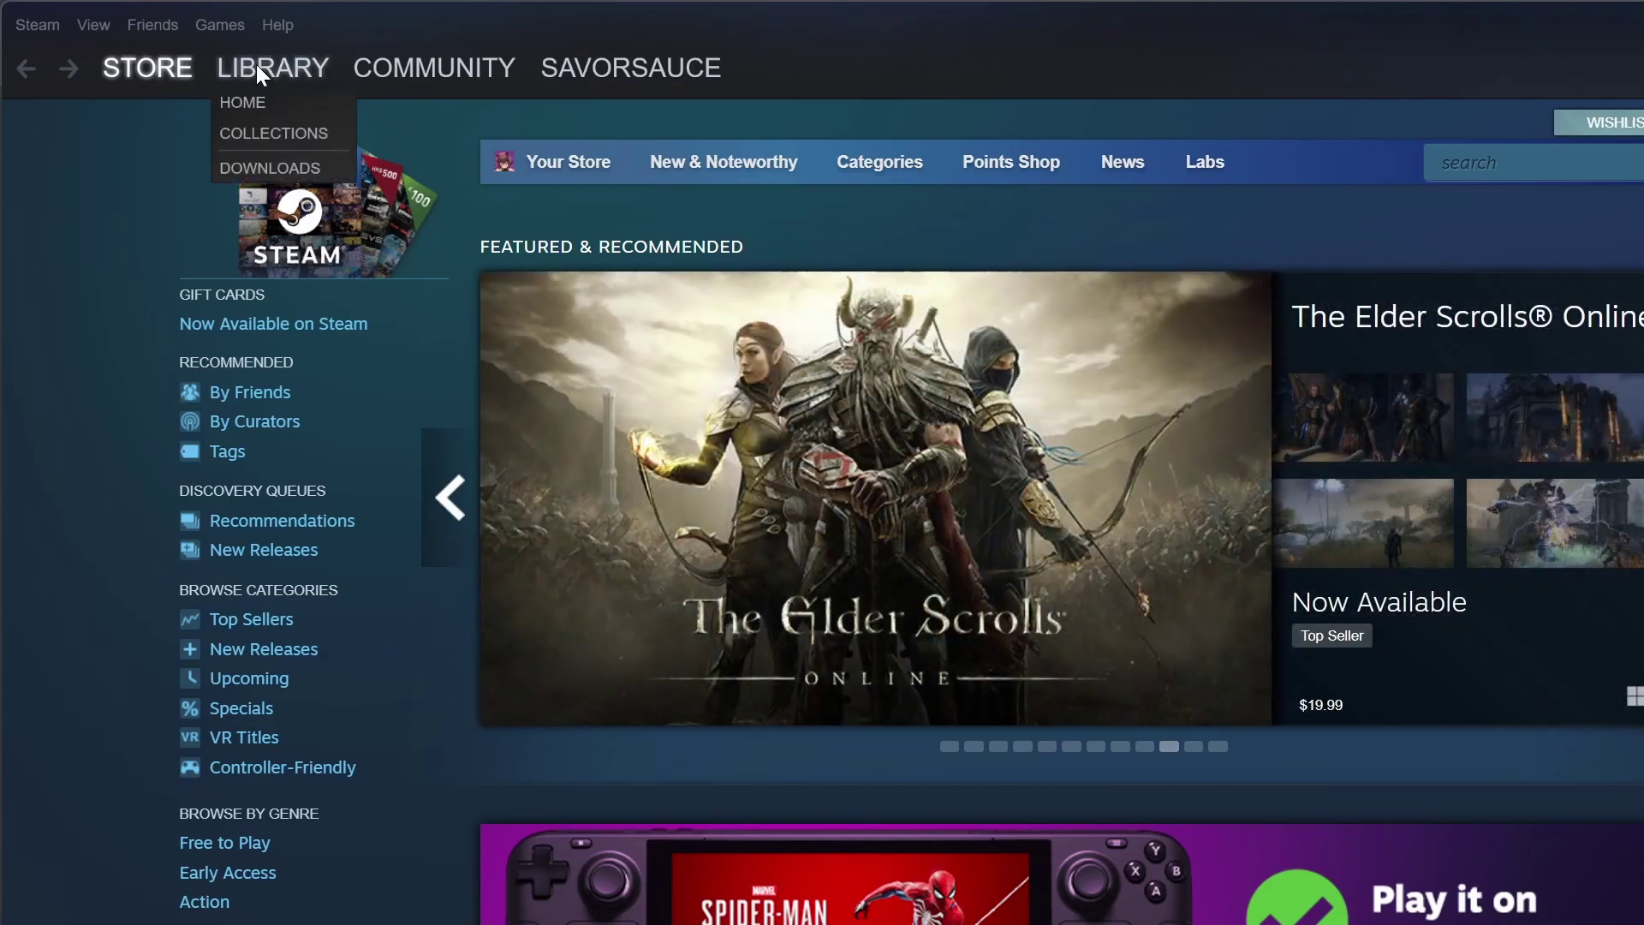
click(259, 69)
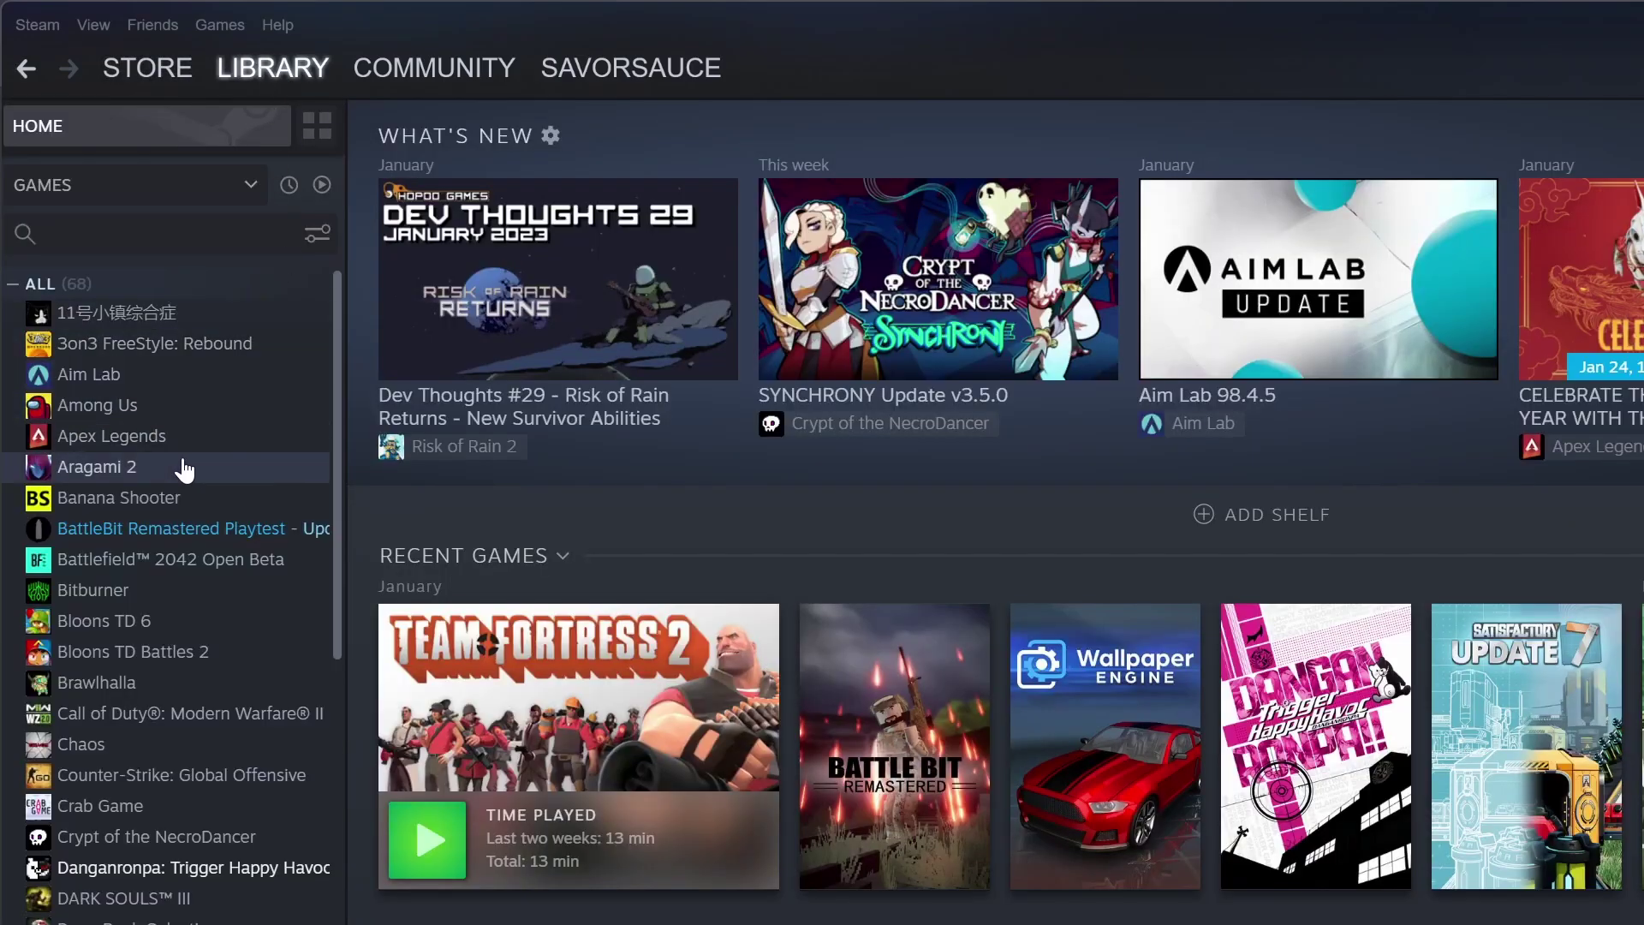
scroll(214, 754, down, 4)
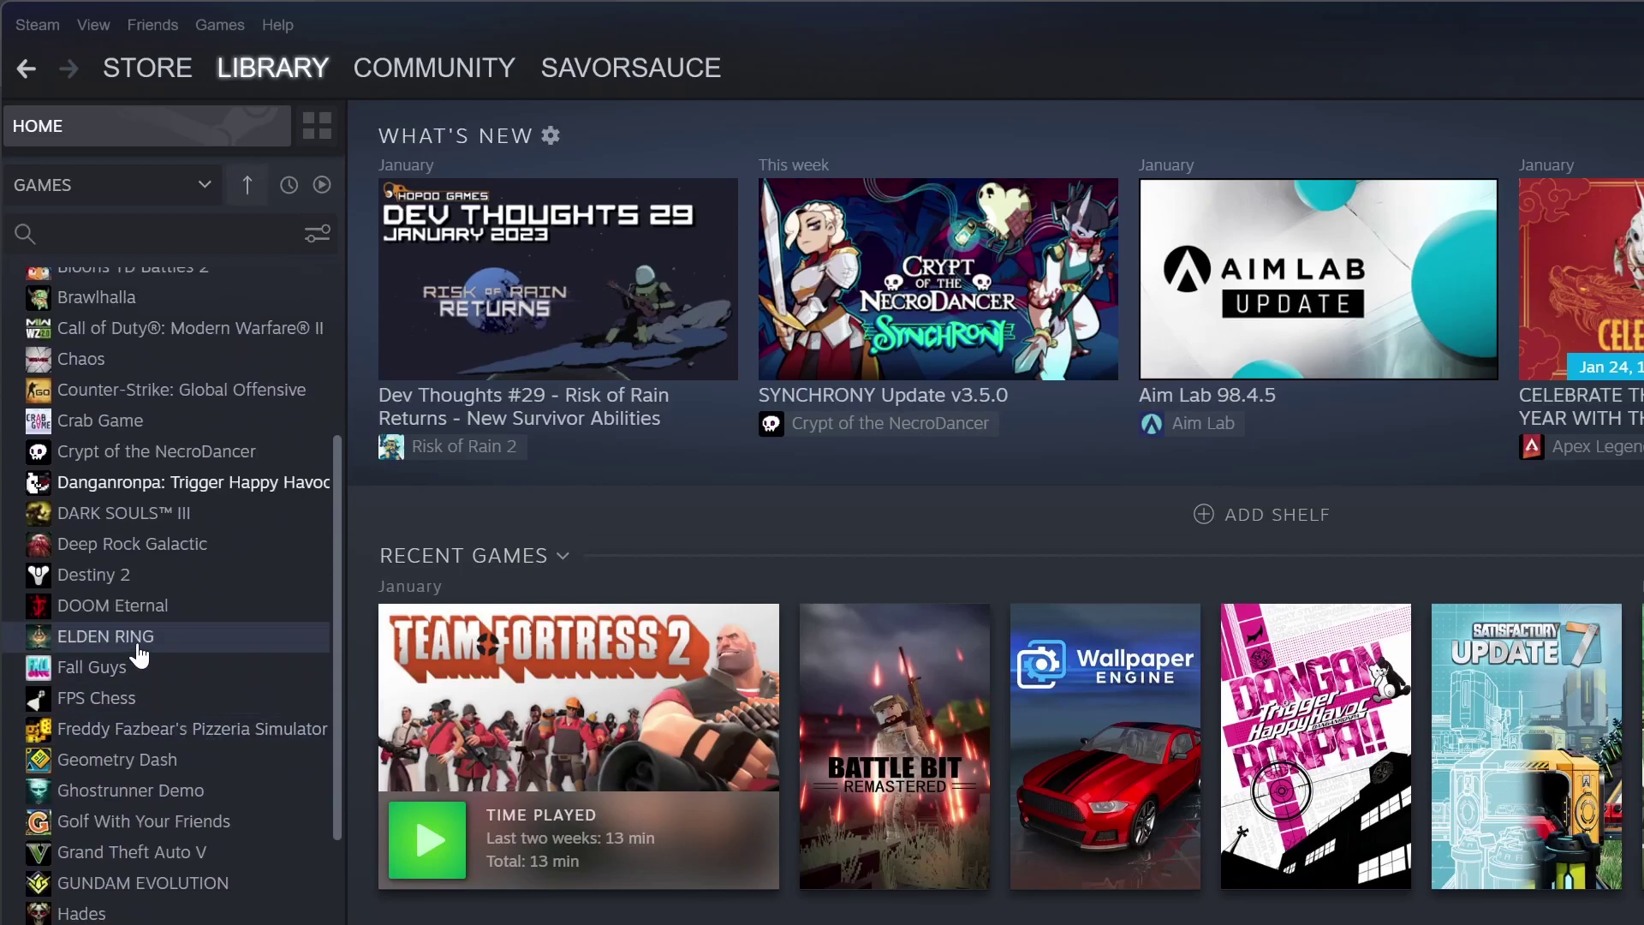
Step: Open the ELDEN RING page and review its details: 48.07 GB required, 3.7 hours played
click(137, 638)
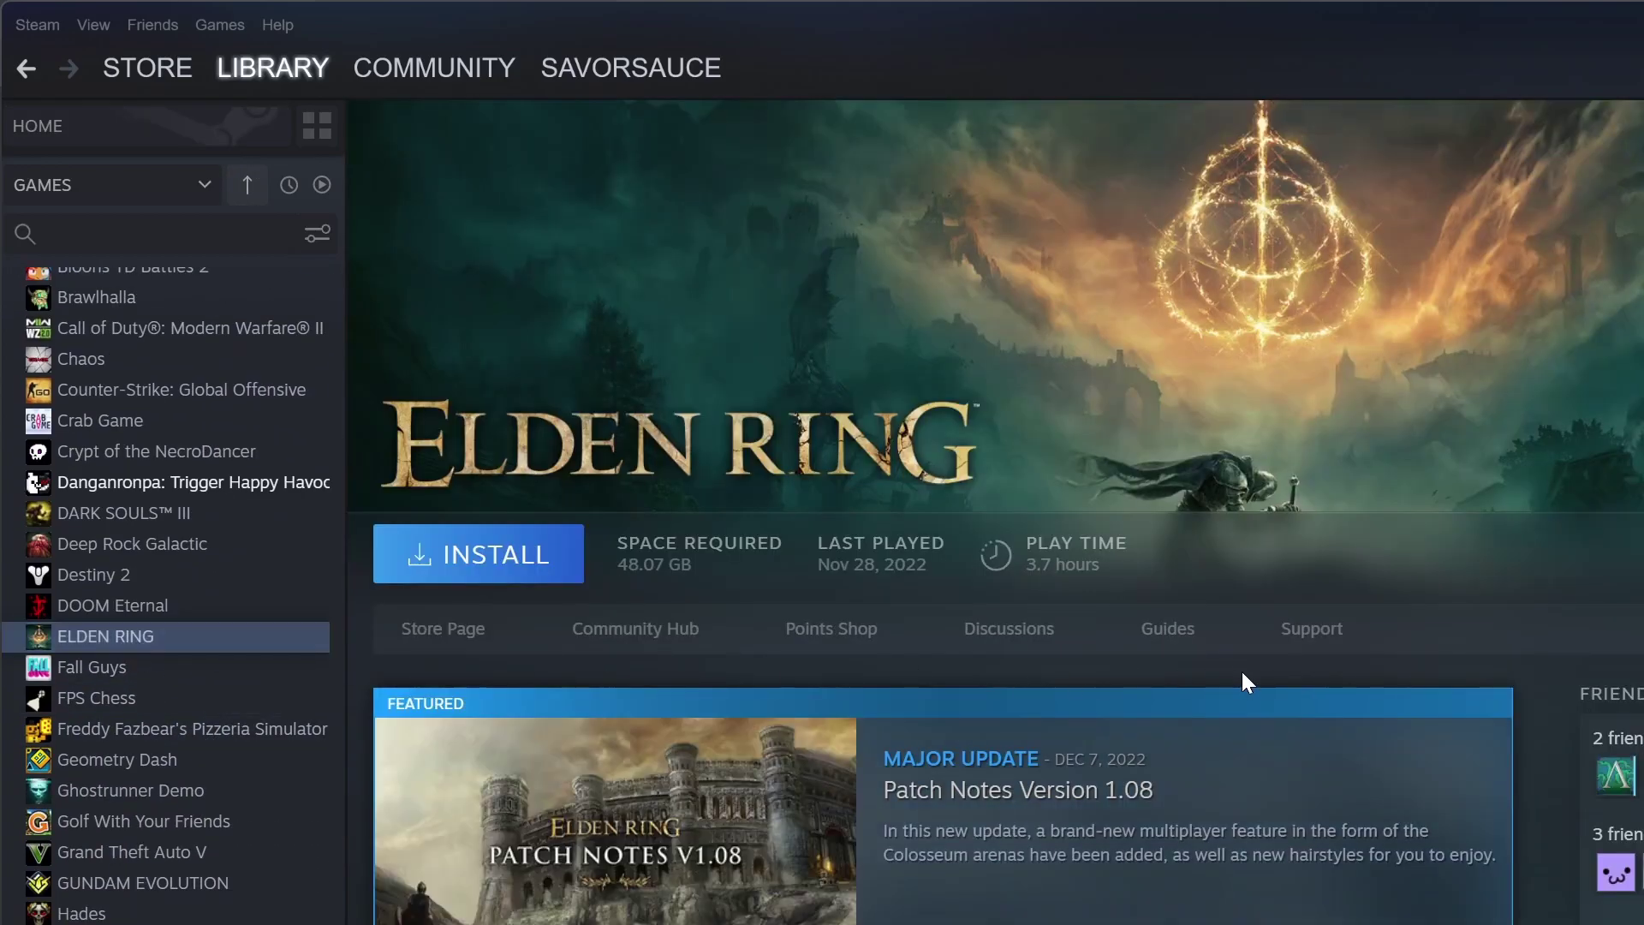
scroll(1266, 675, down, 7)
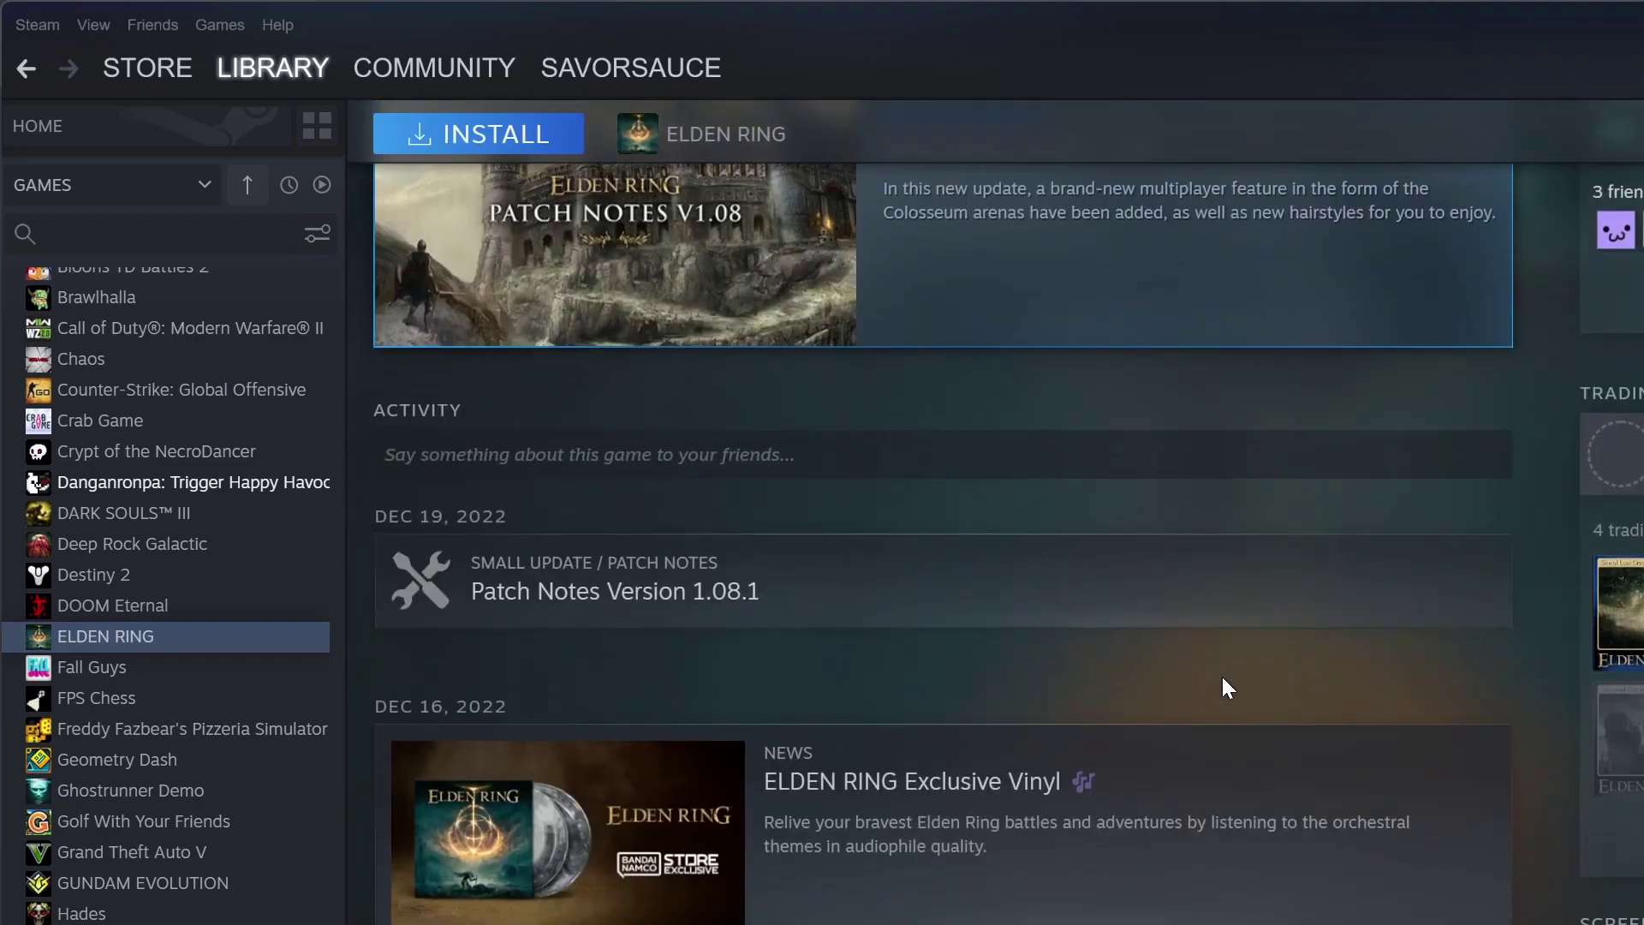
scroll(1234, 683, up, 3)
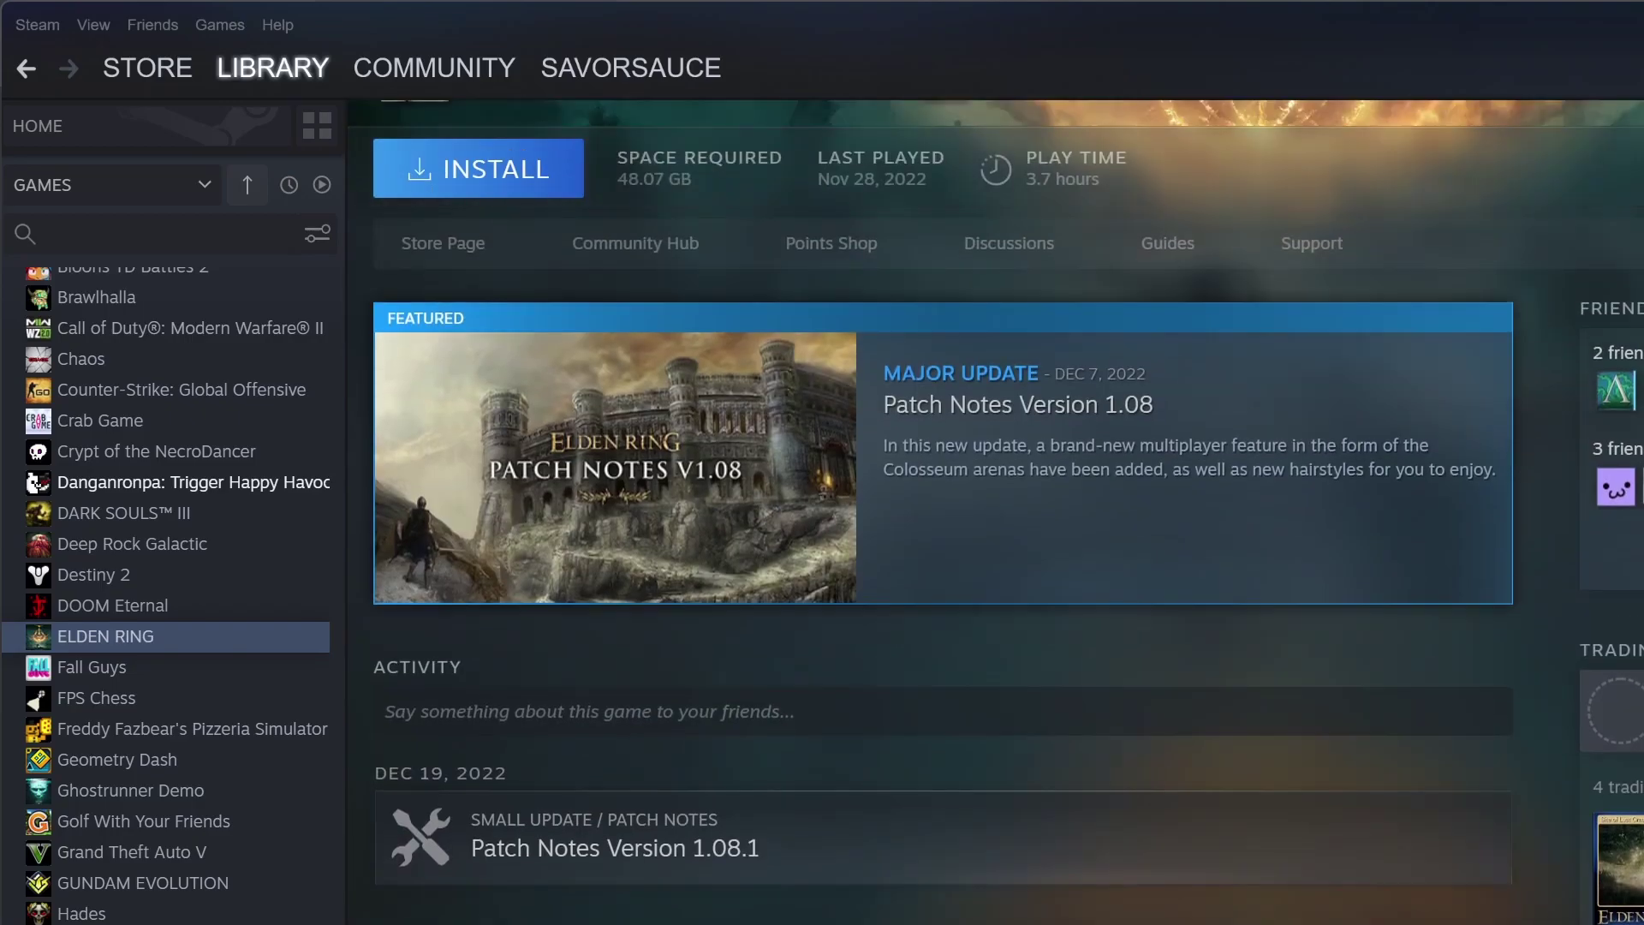
scroll(1234, 683, down, 4)
scroll(942, 514, down, 4)
scroll(943, 514, up, 8)
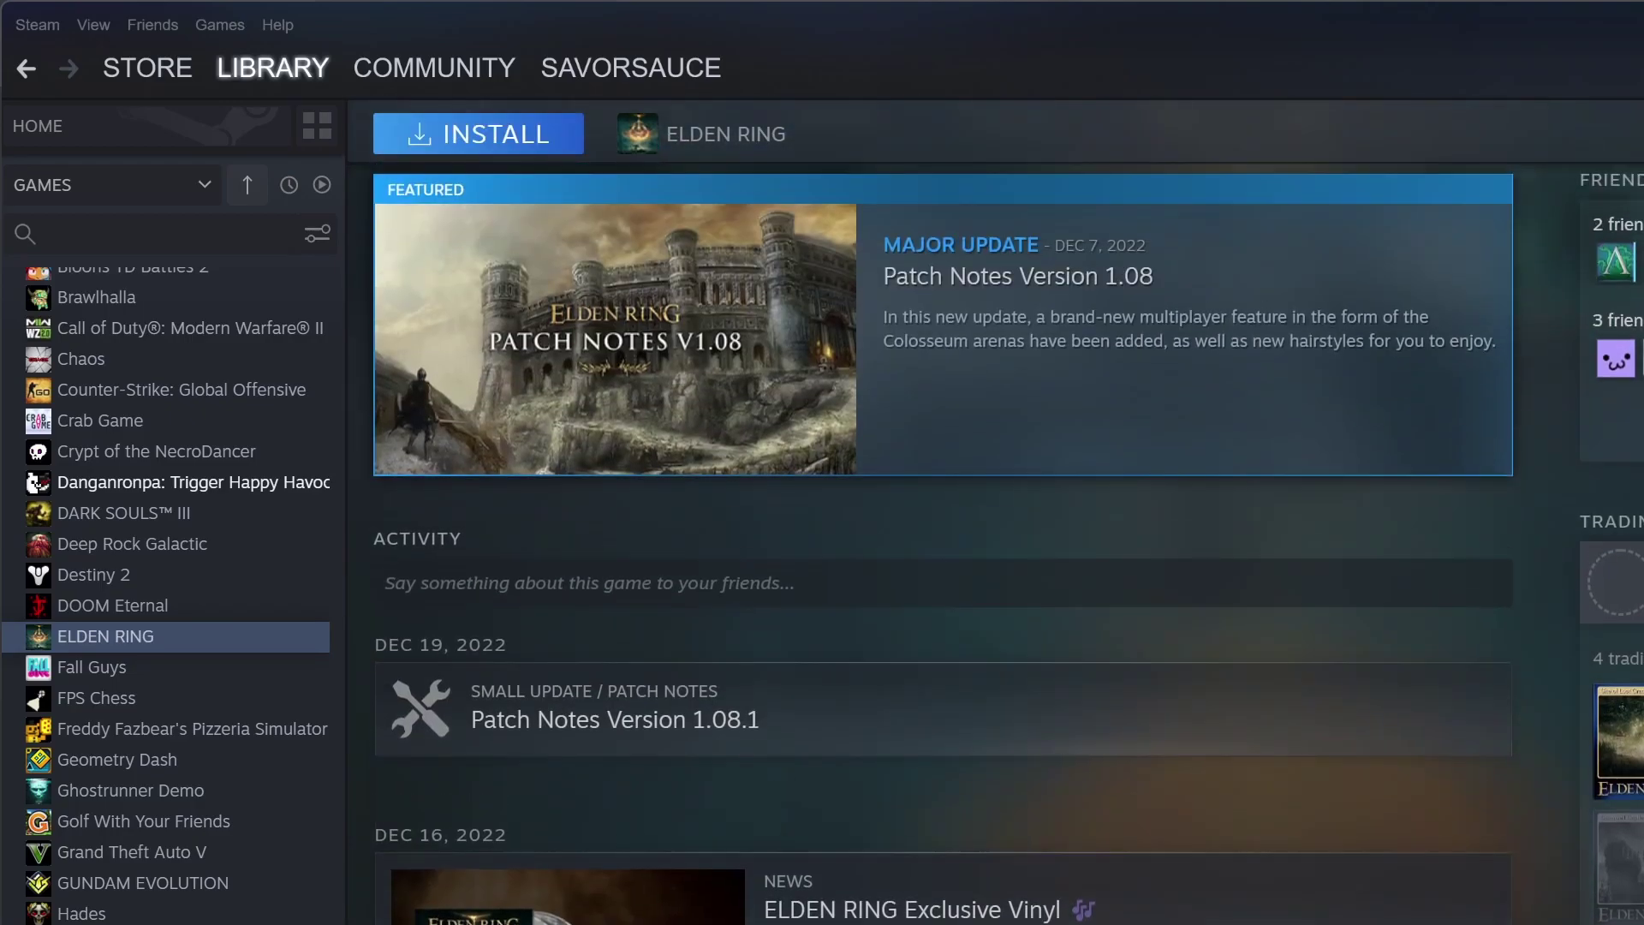
scroll(742, 488, up, 3)
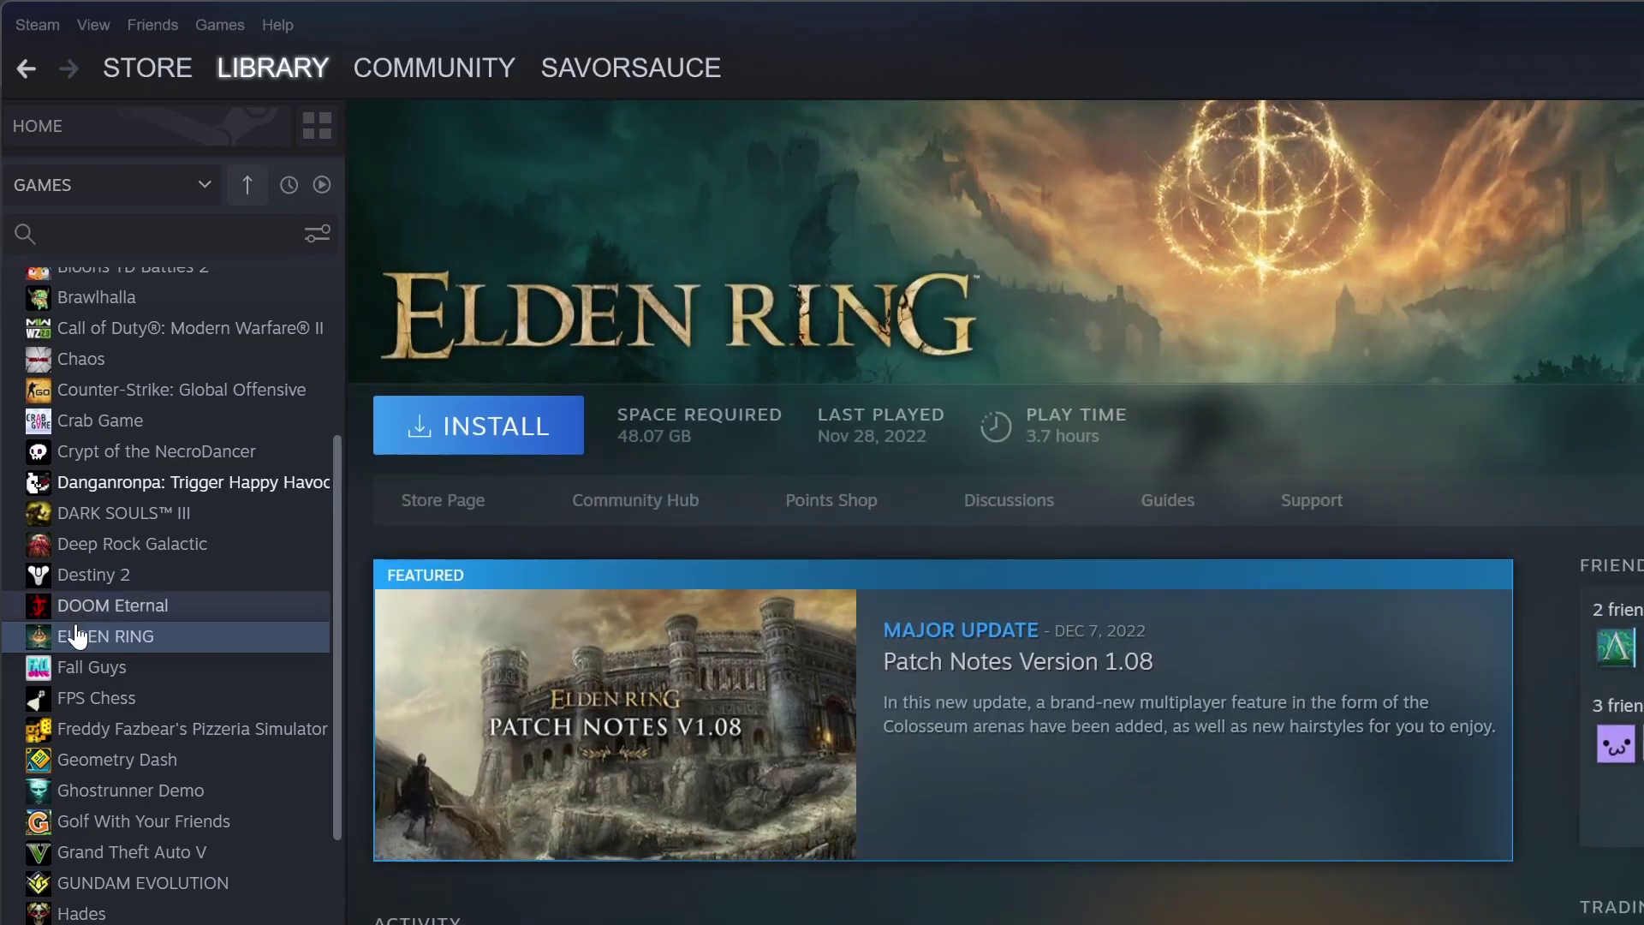
Step: Open the DARK SOULS III page and scroll to its 3/43 achievements stat
click(137, 515)
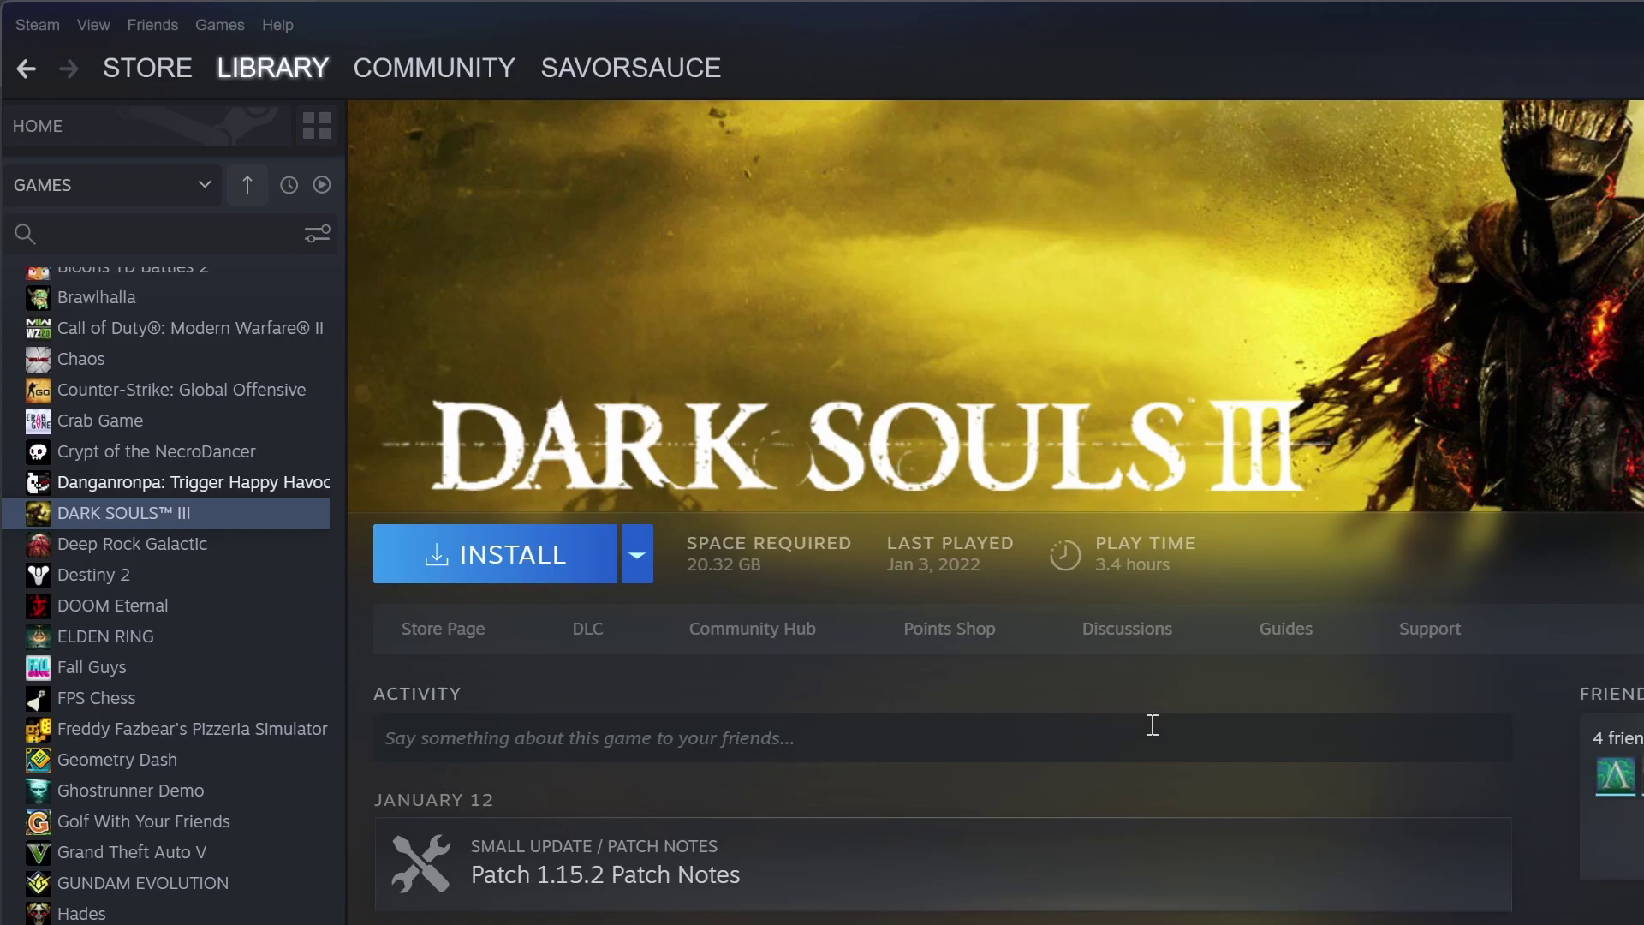
scroll(1295, 728, down, 10)
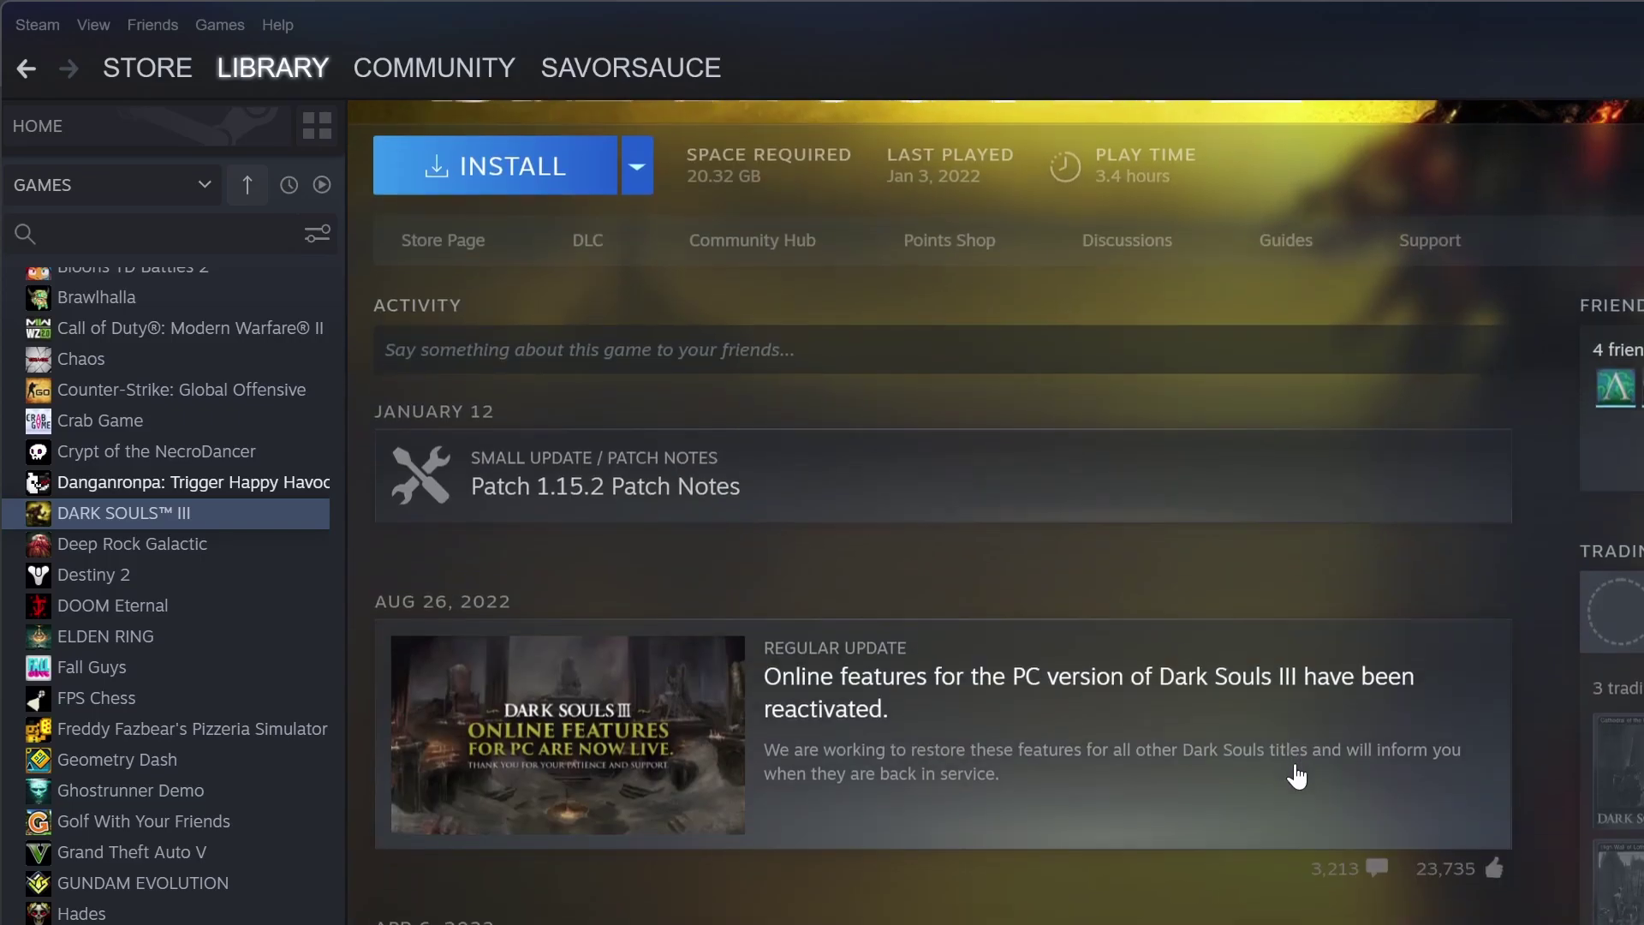
scroll(1295, 728, down, 3)
scroll(1273, 782, up, 12)
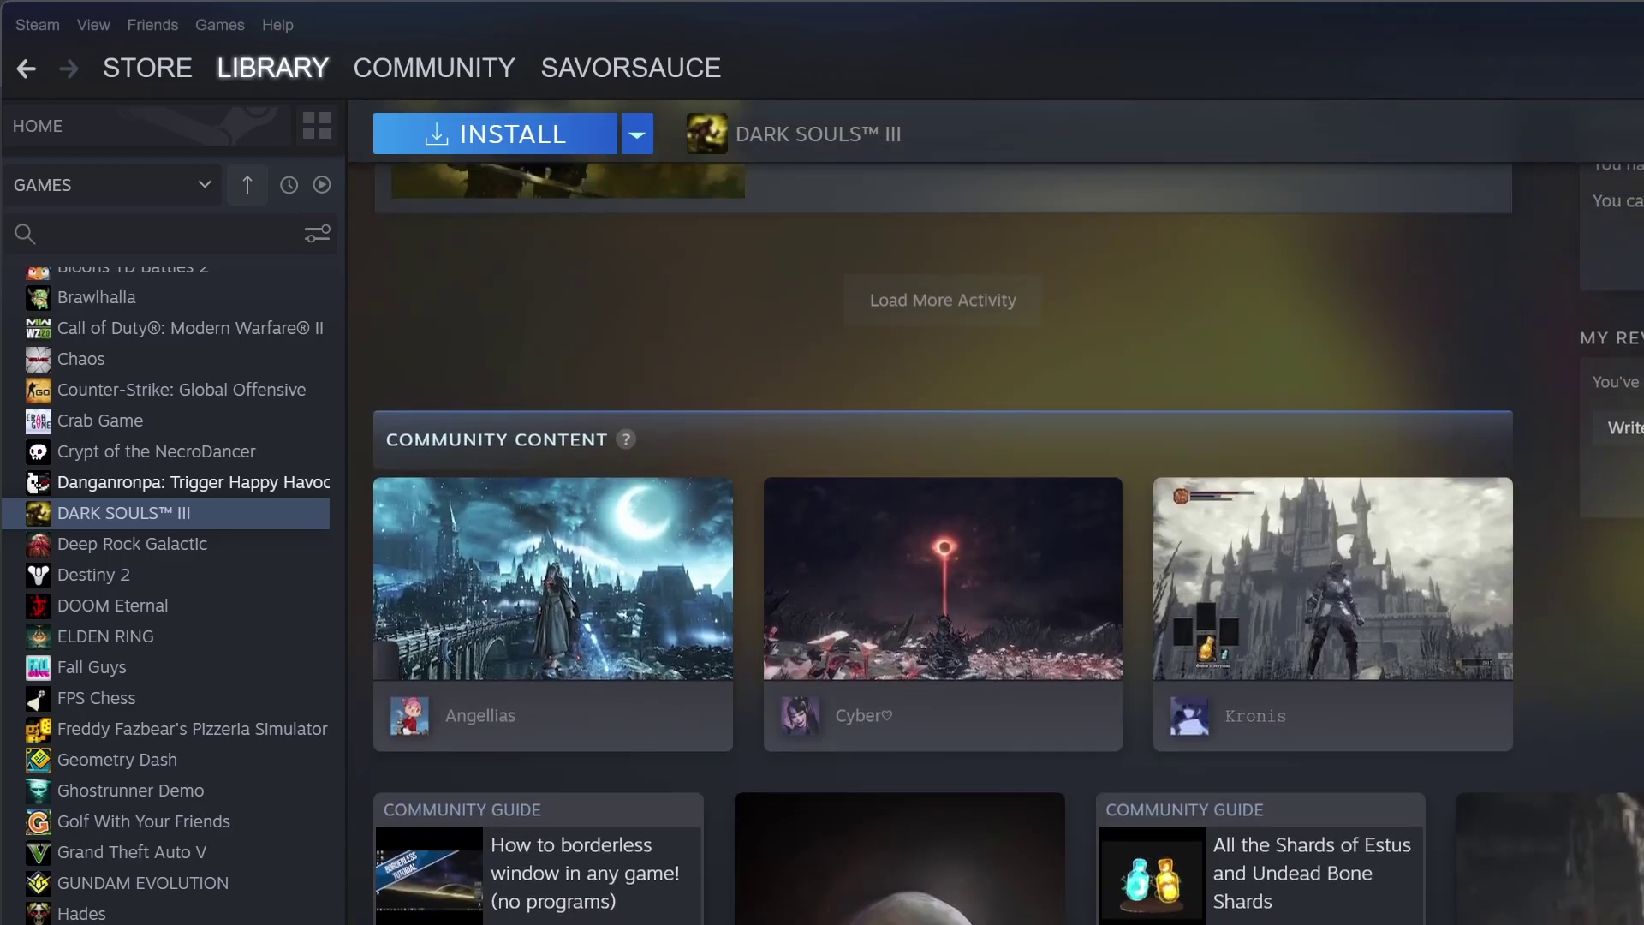
scroll(1418, 608, up, 3)
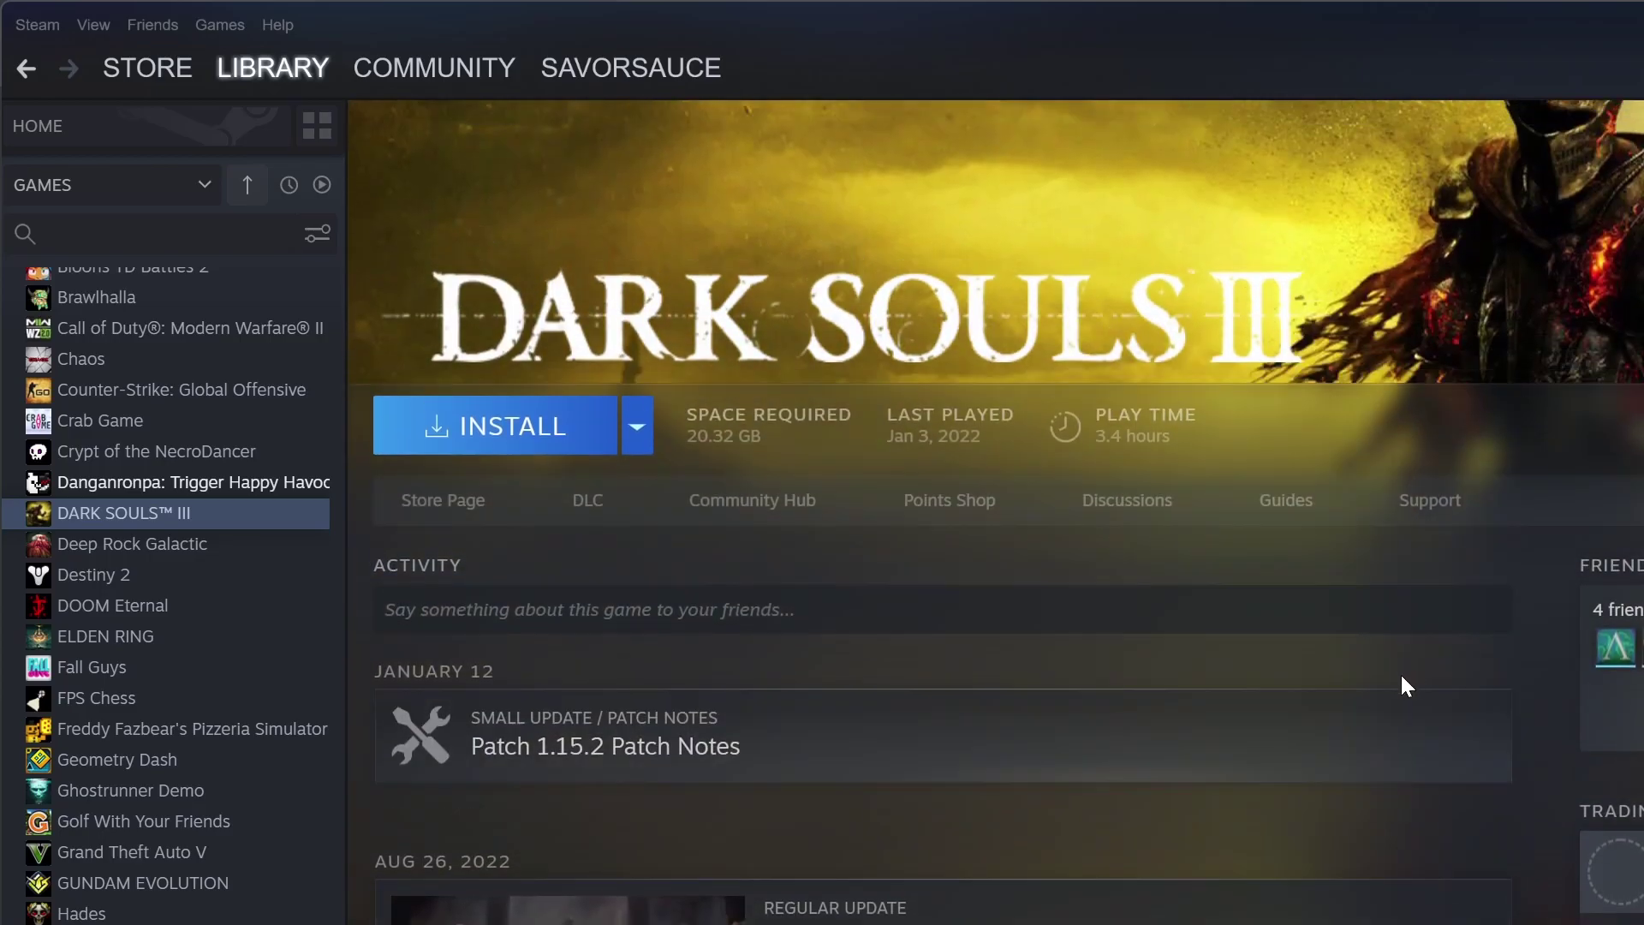
scroll(1391, 651, up, 2)
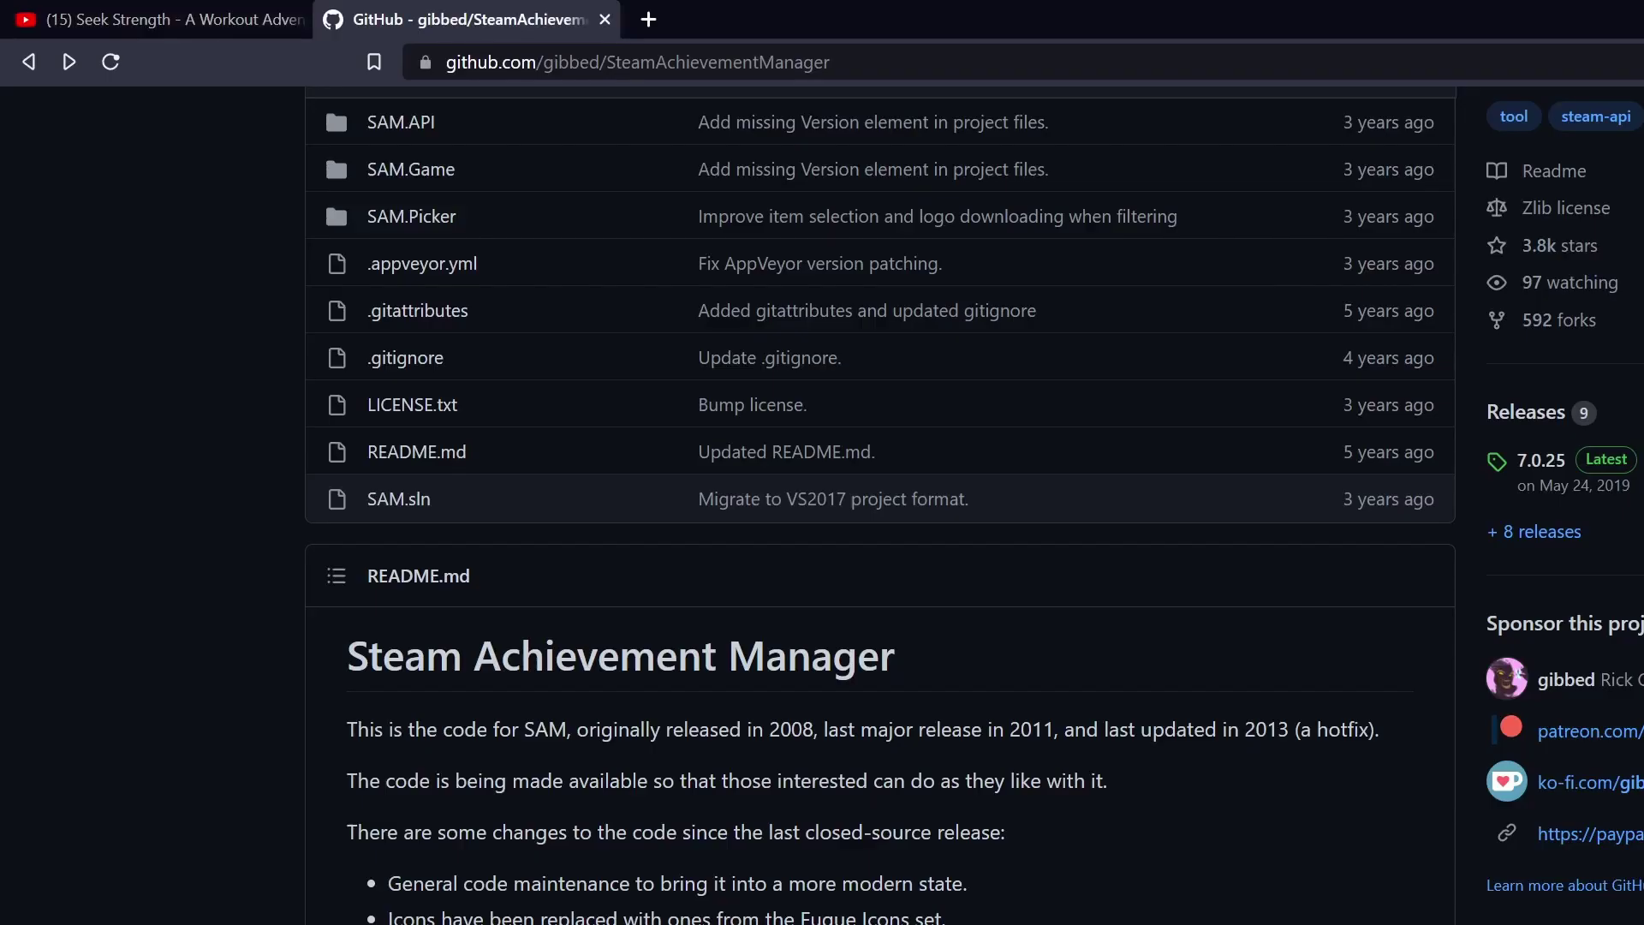
scroll(823, 505, up, 5)
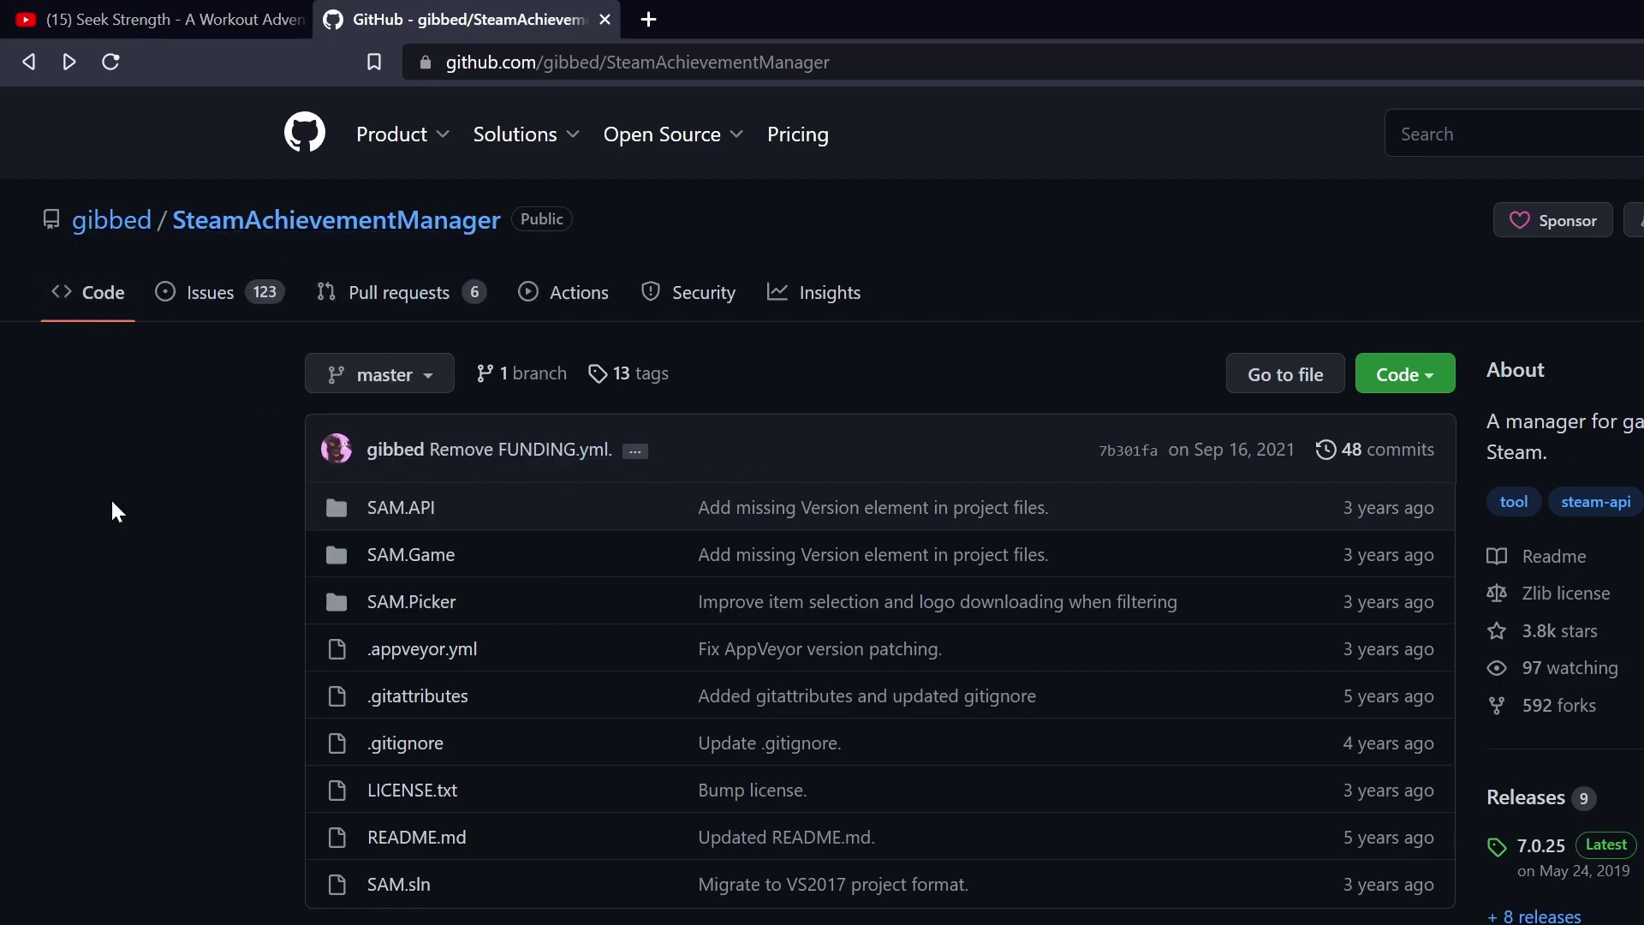
Step: Download and save SteamAchievementManager-7.0.25.zip from the latest GitHub release
scroll(537, 553, down, 6)
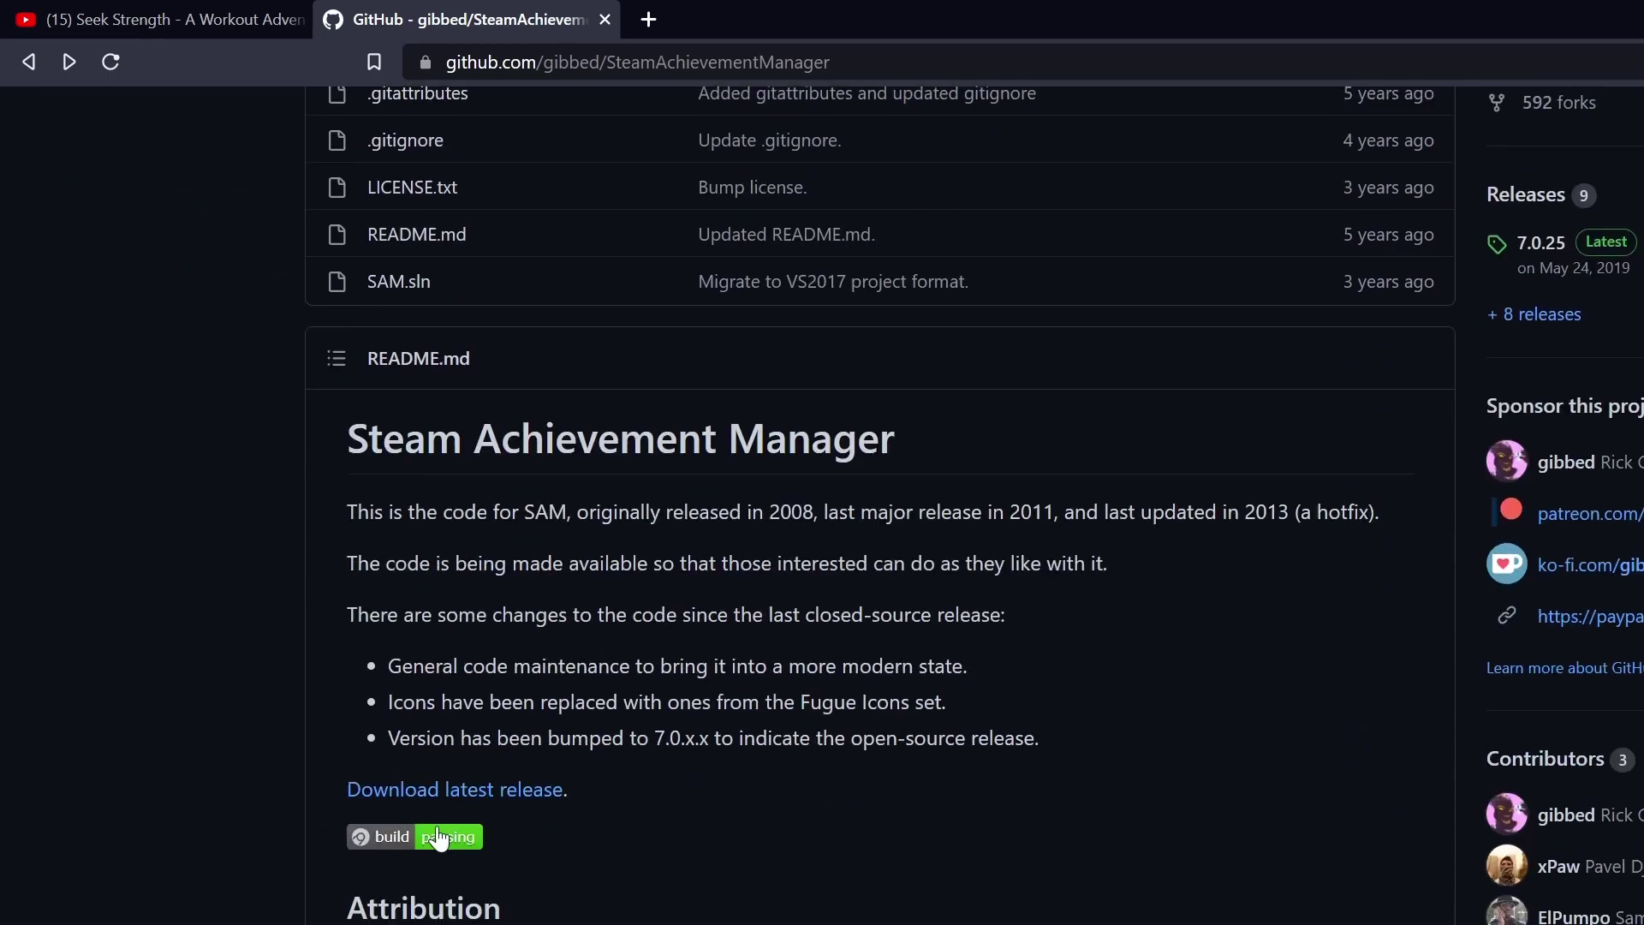
click(471, 792)
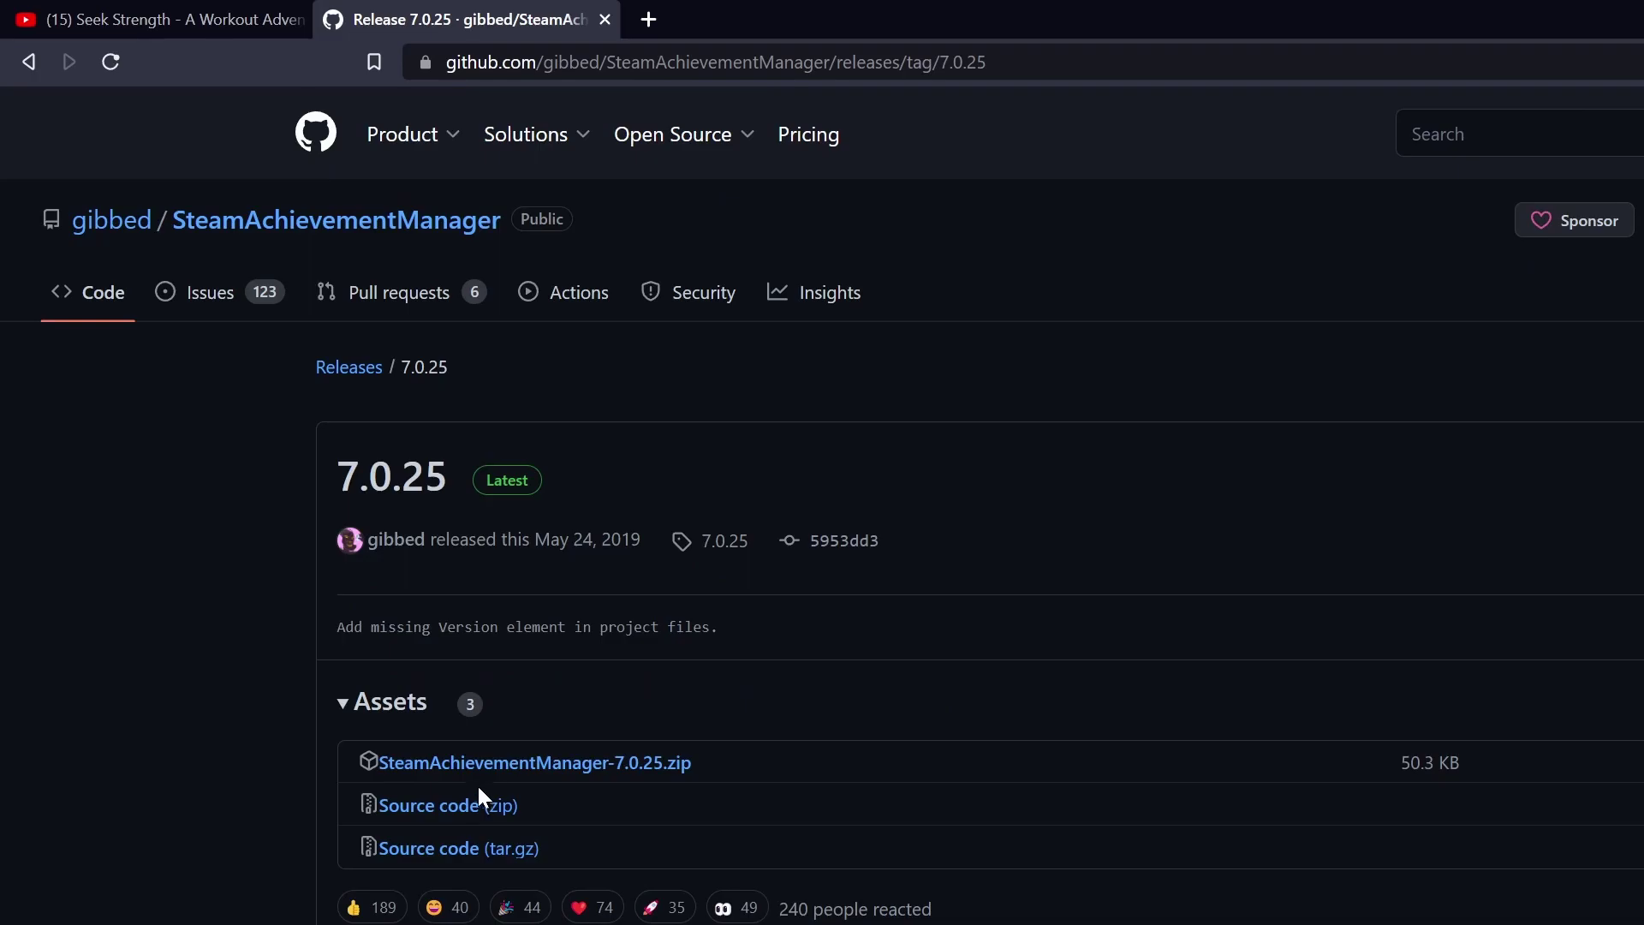
click(515, 768)
click(880, 649)
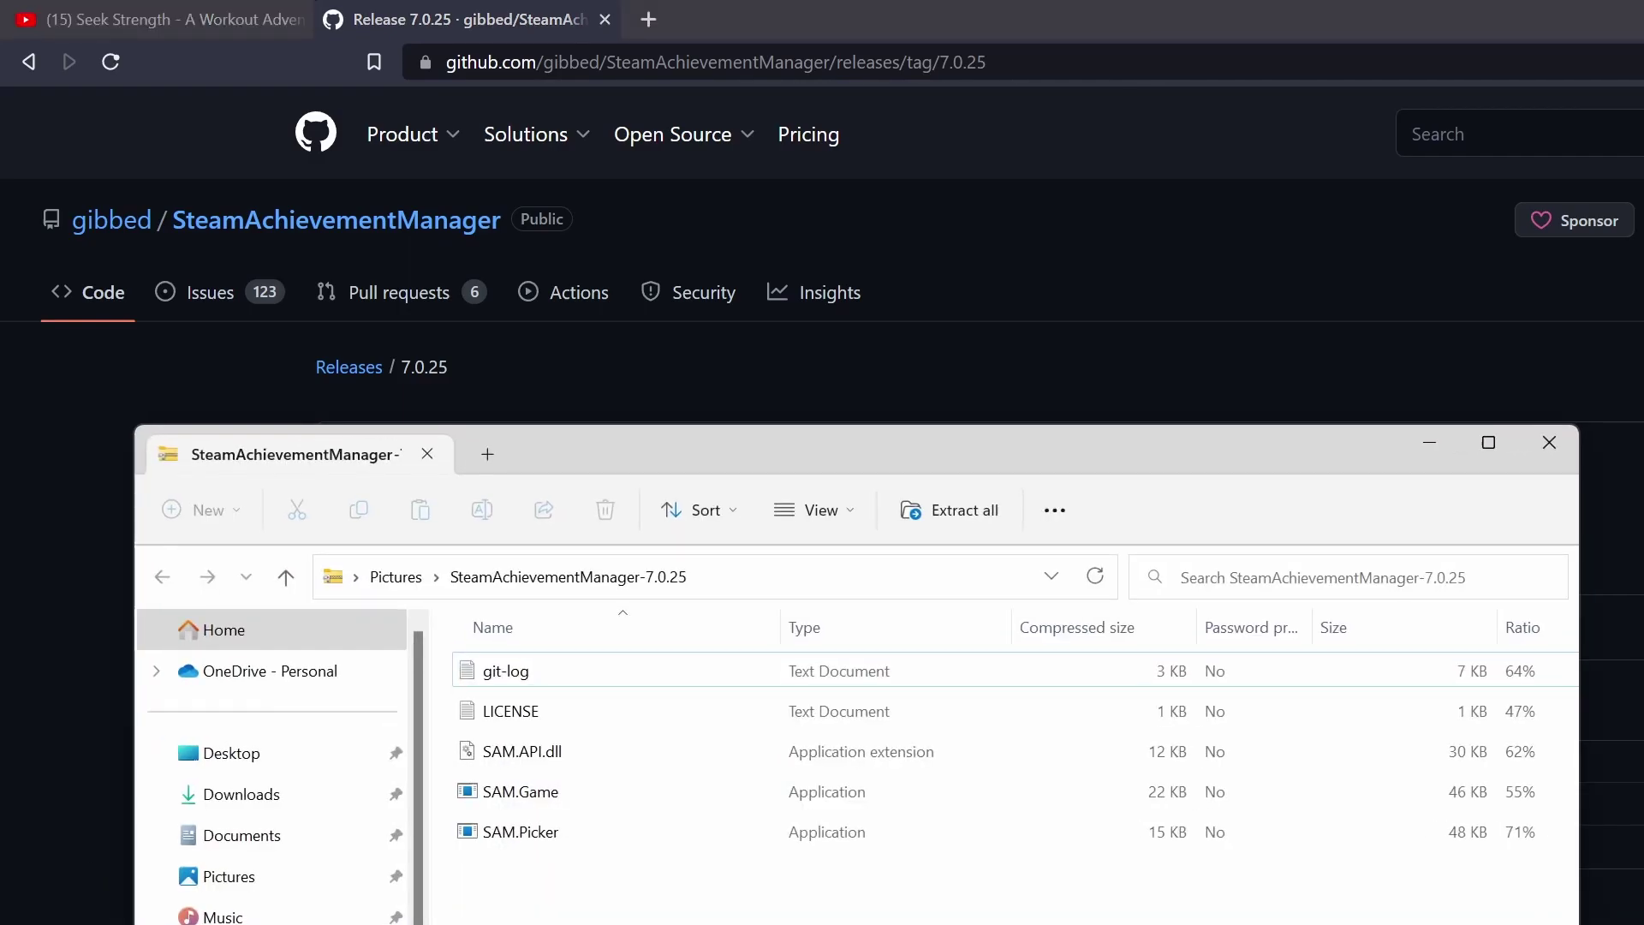
Step: Extract the zip into the SteamAchievementManager-7.0.25 folder and close the zip window
click(962, 511)
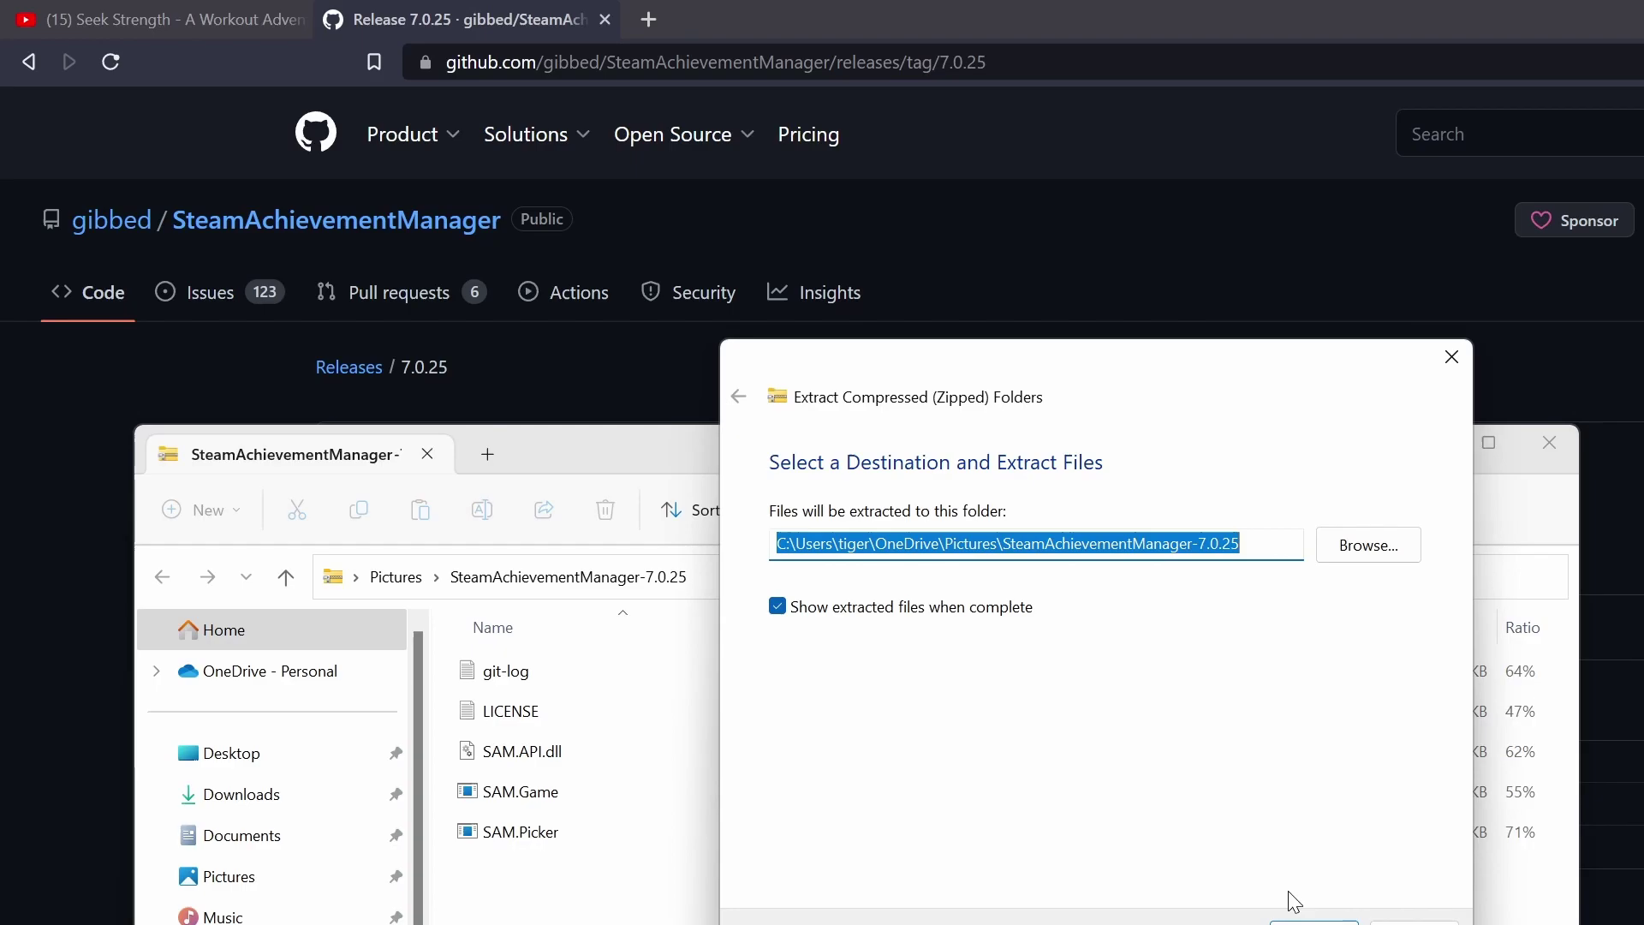
click(1300, 922)
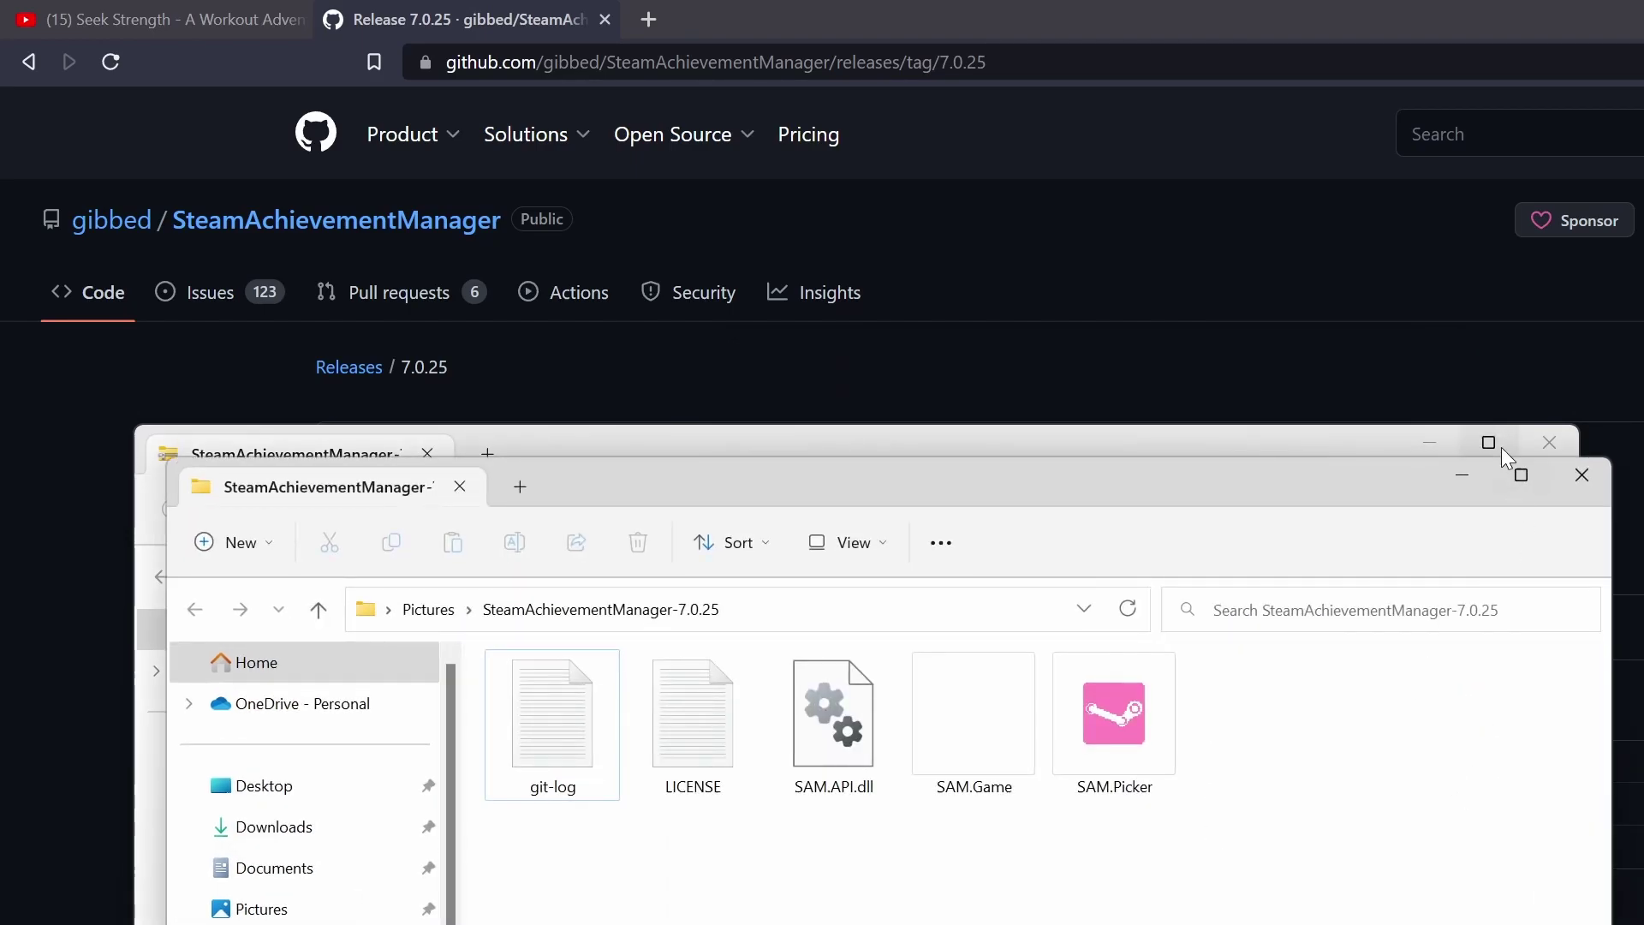
click(1549, 444)
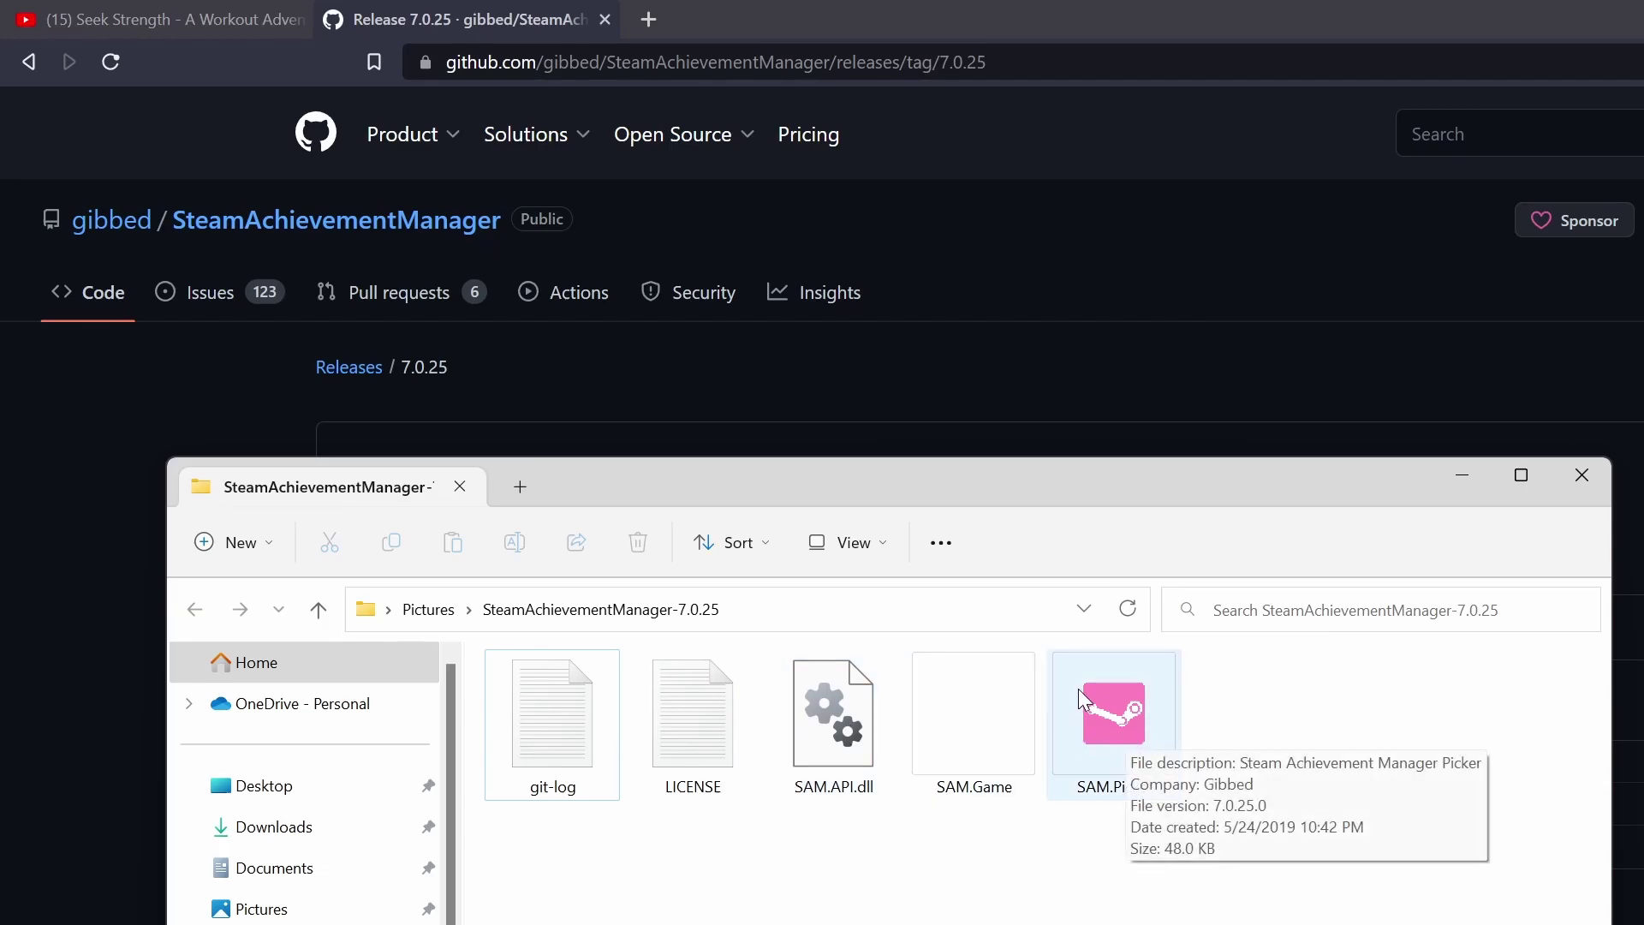
Step: Launch SAM.Picker, minimize Explorer, and maximize the game picker window
double_click(1093, 748)
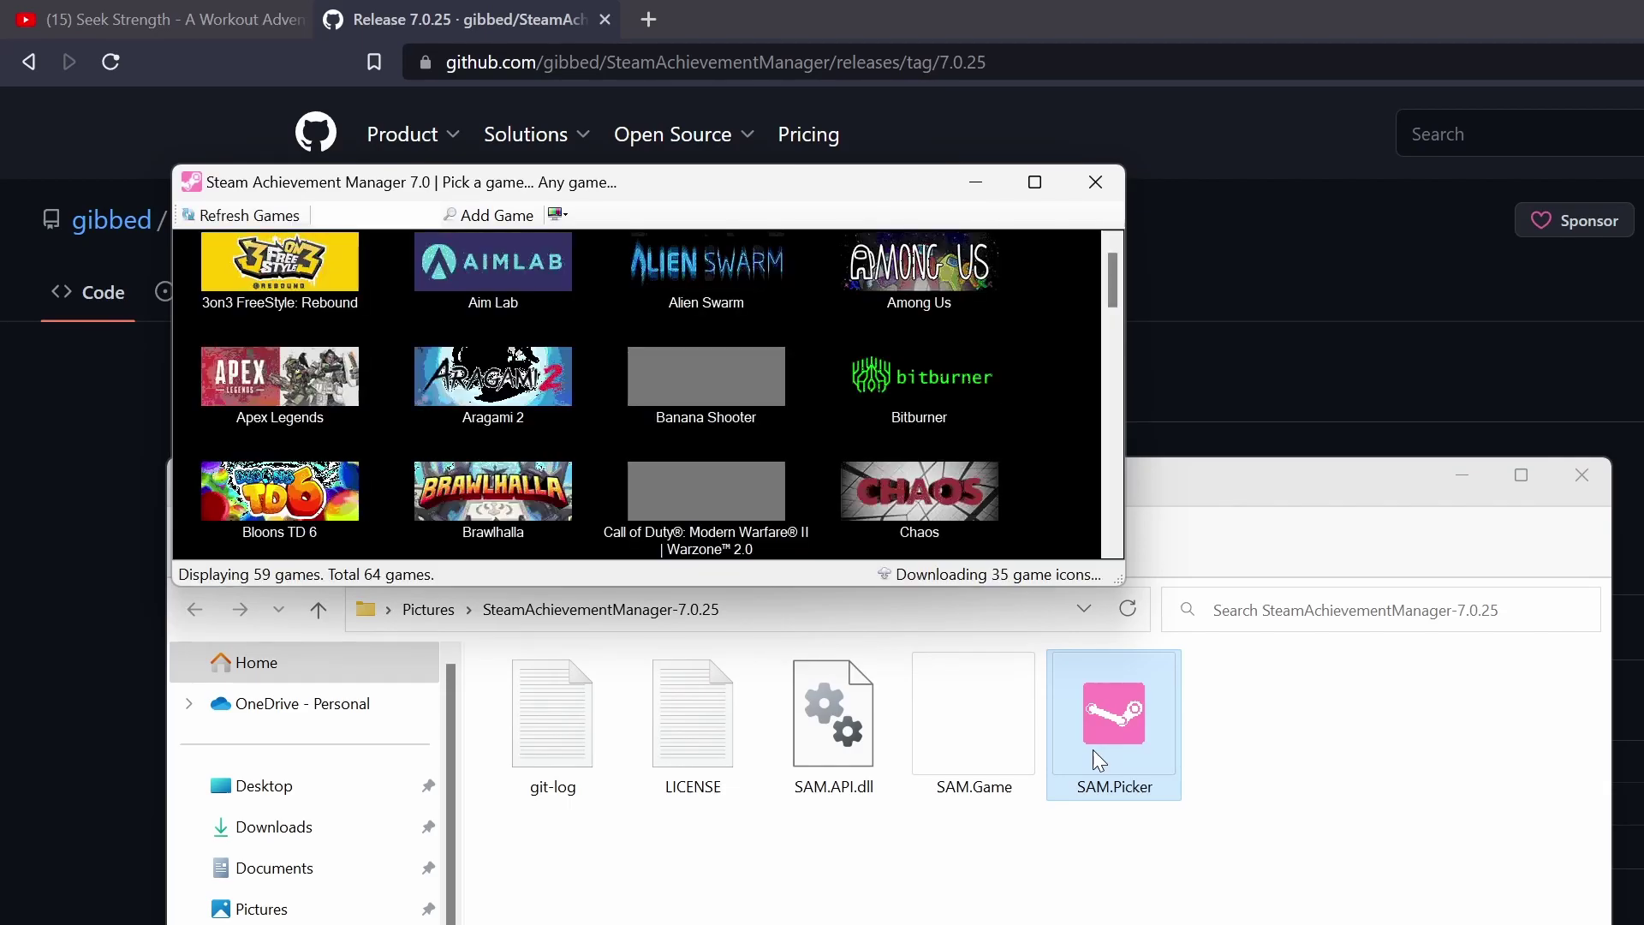
click(1459, 480)
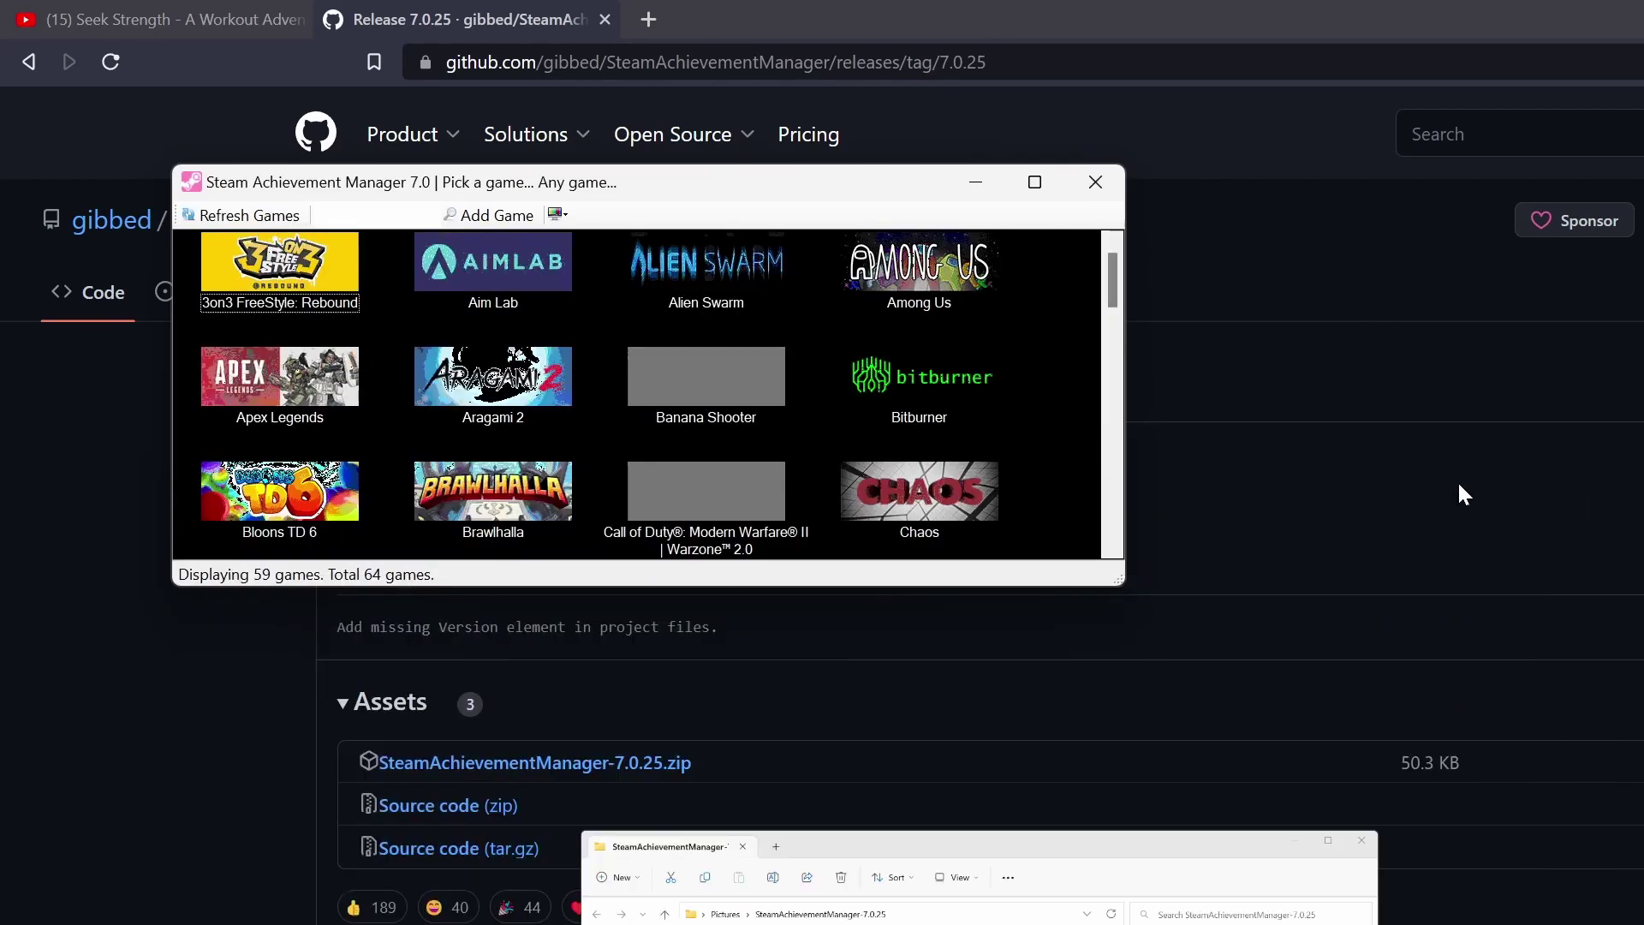
click(1035, 183)
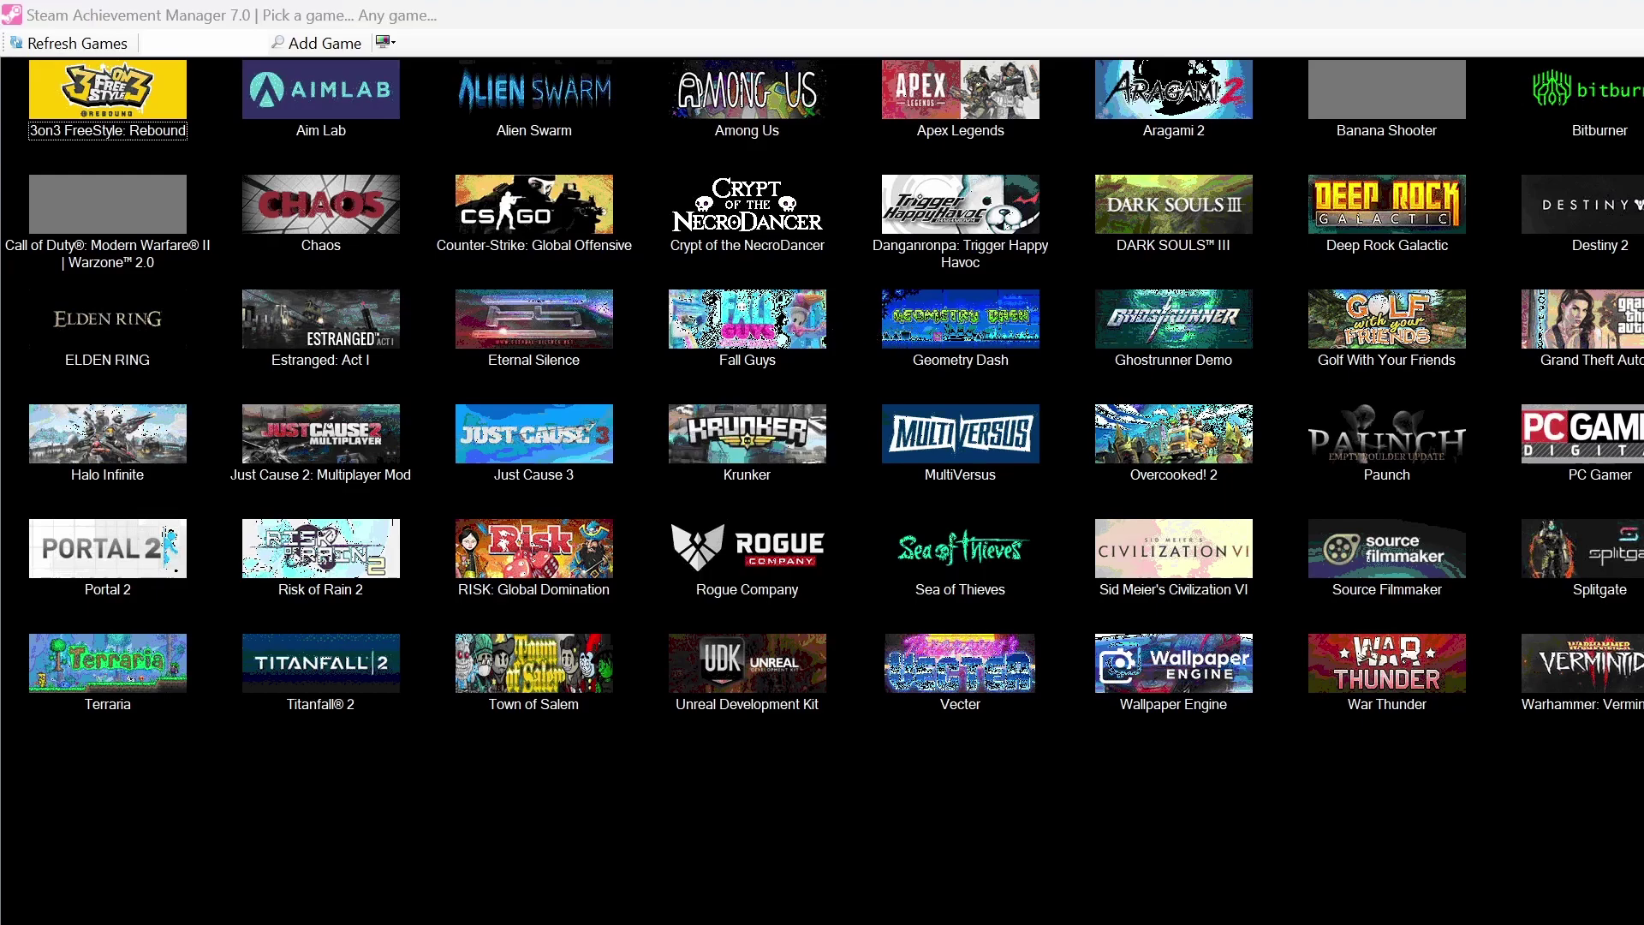
Step: Search for 'steam game id' in a new Brave tab
key(alt+Tab)
click(649, 19)
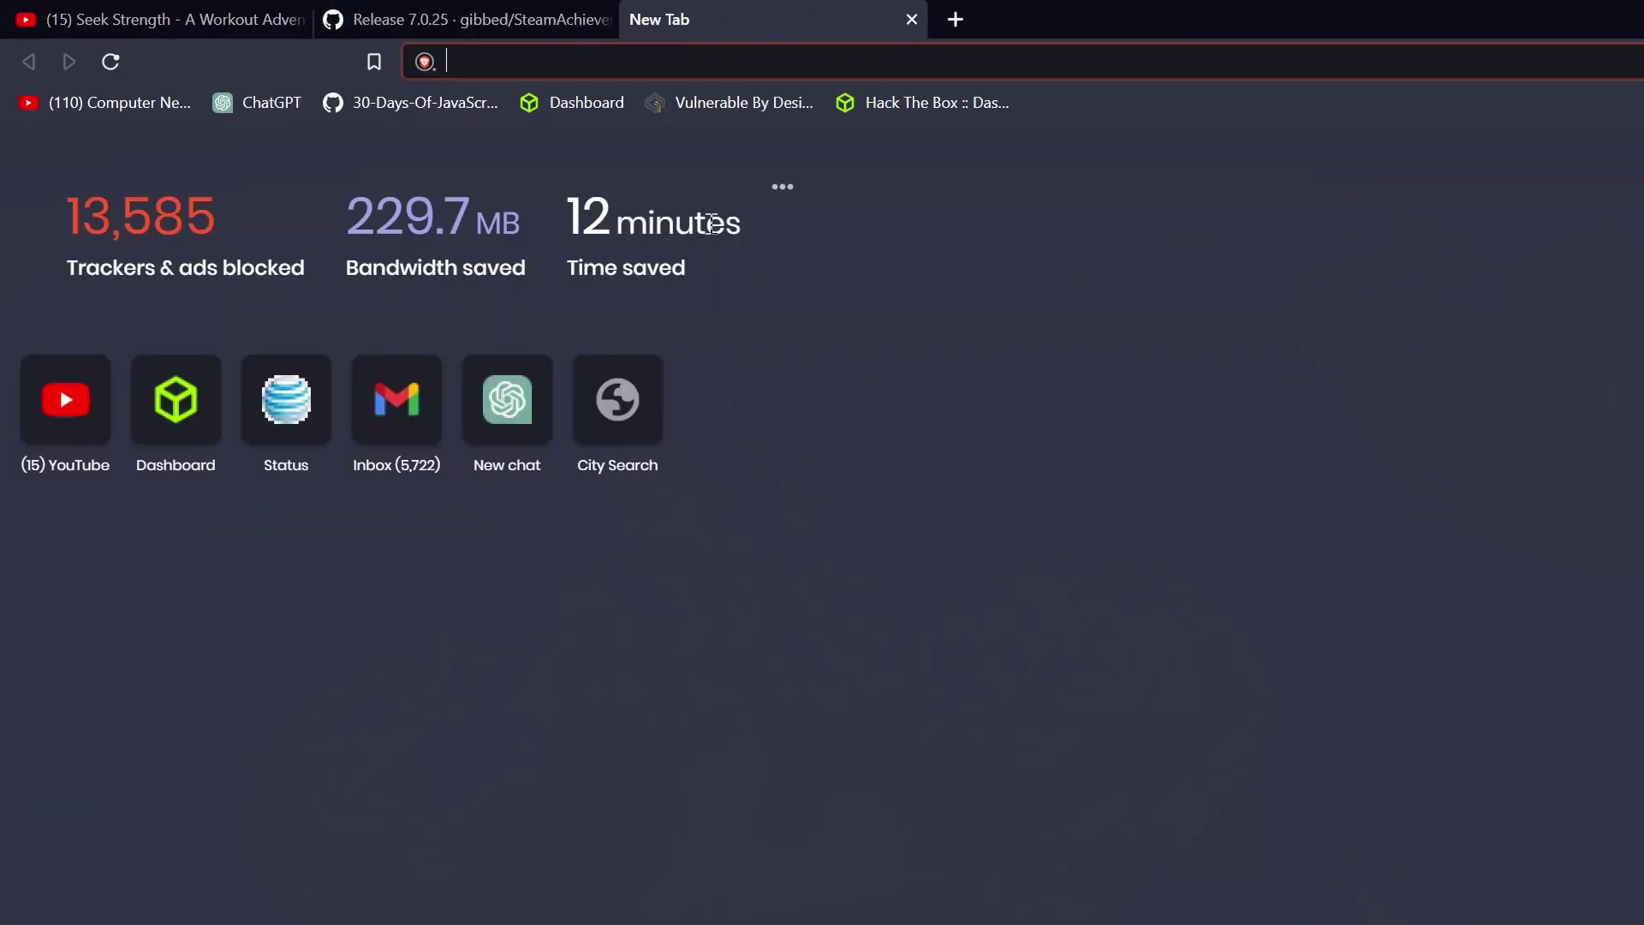
text(steam game )
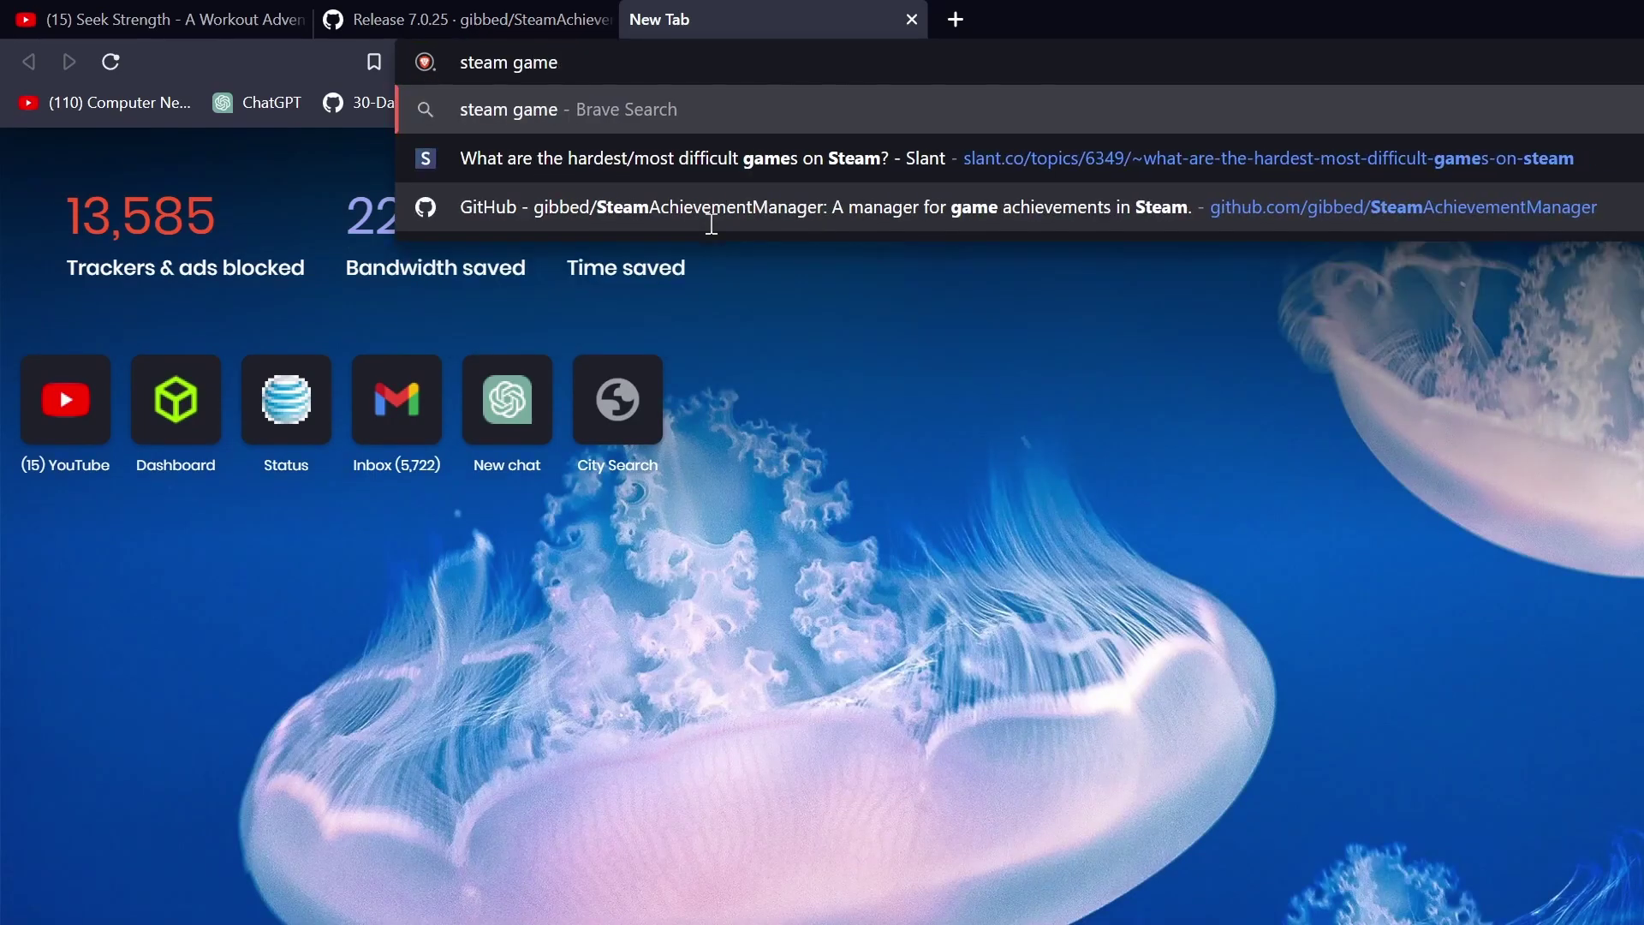
text(id)
key(Return)
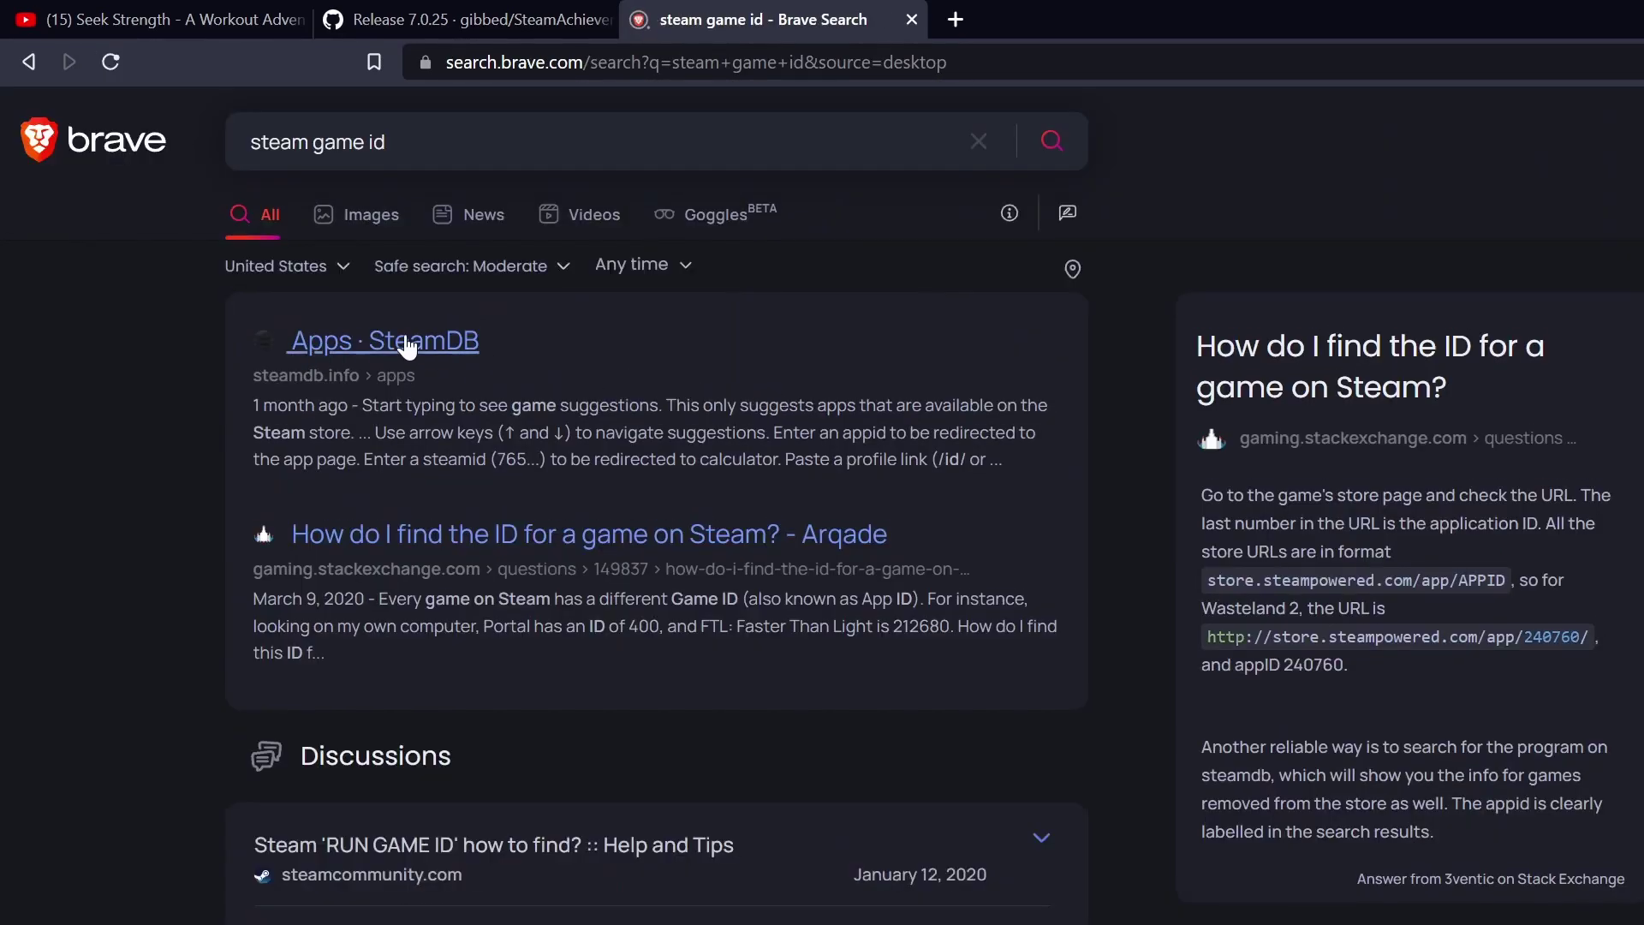
Step: Find 'elden ring' on SteamDB and select its App ID 1245620
click(407, 347)
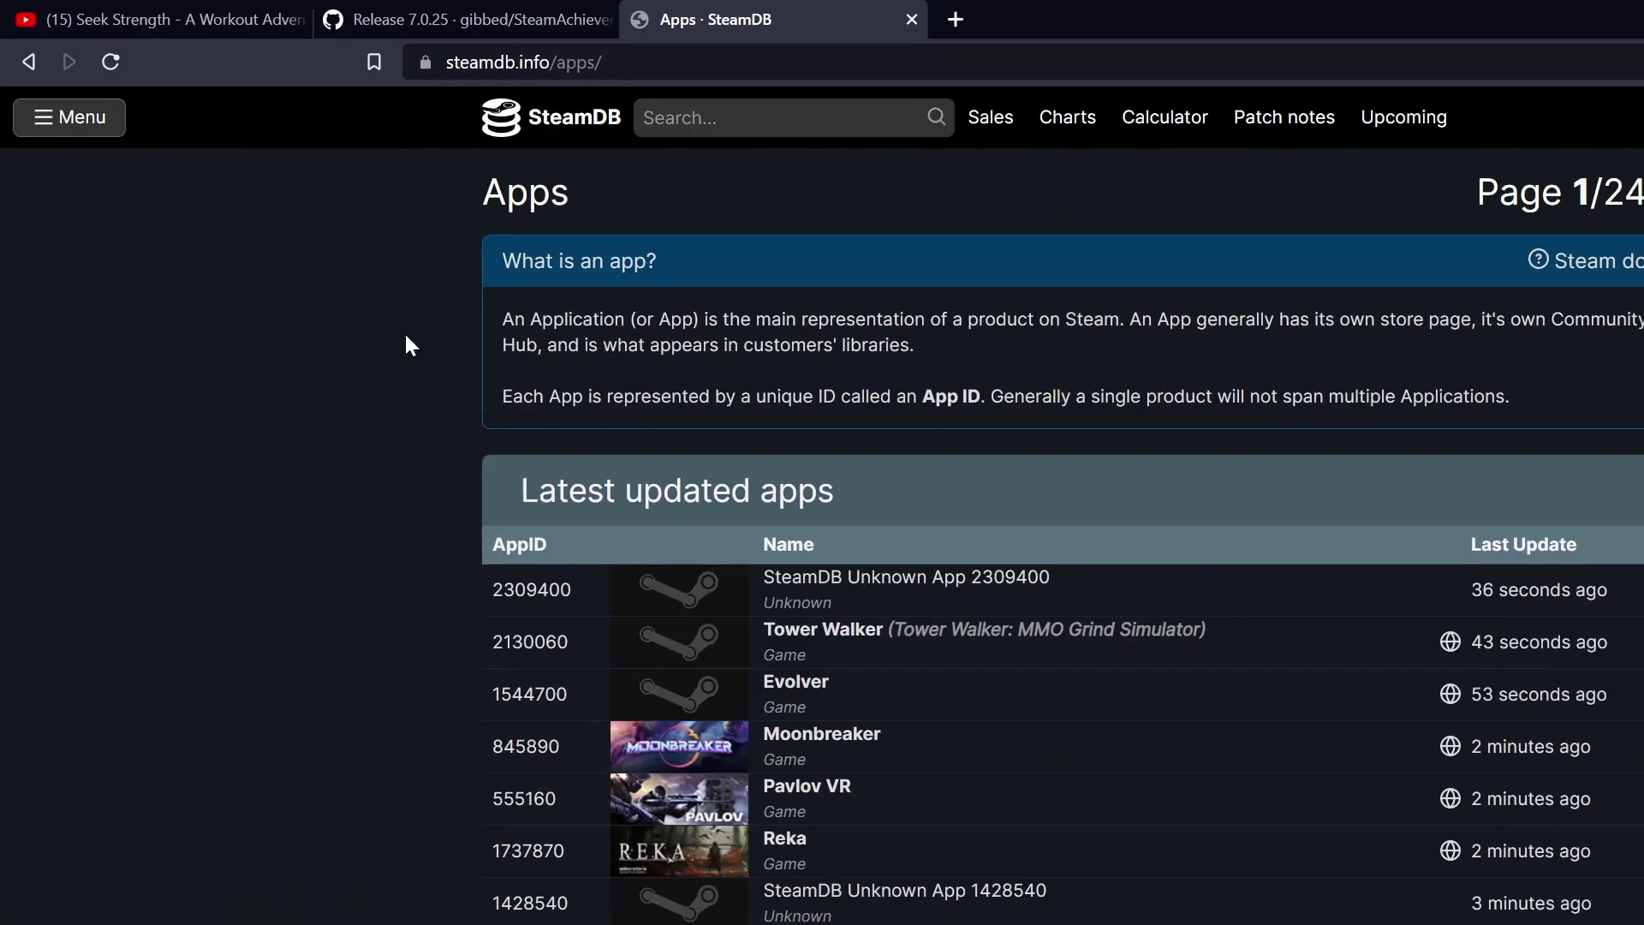
key(/)
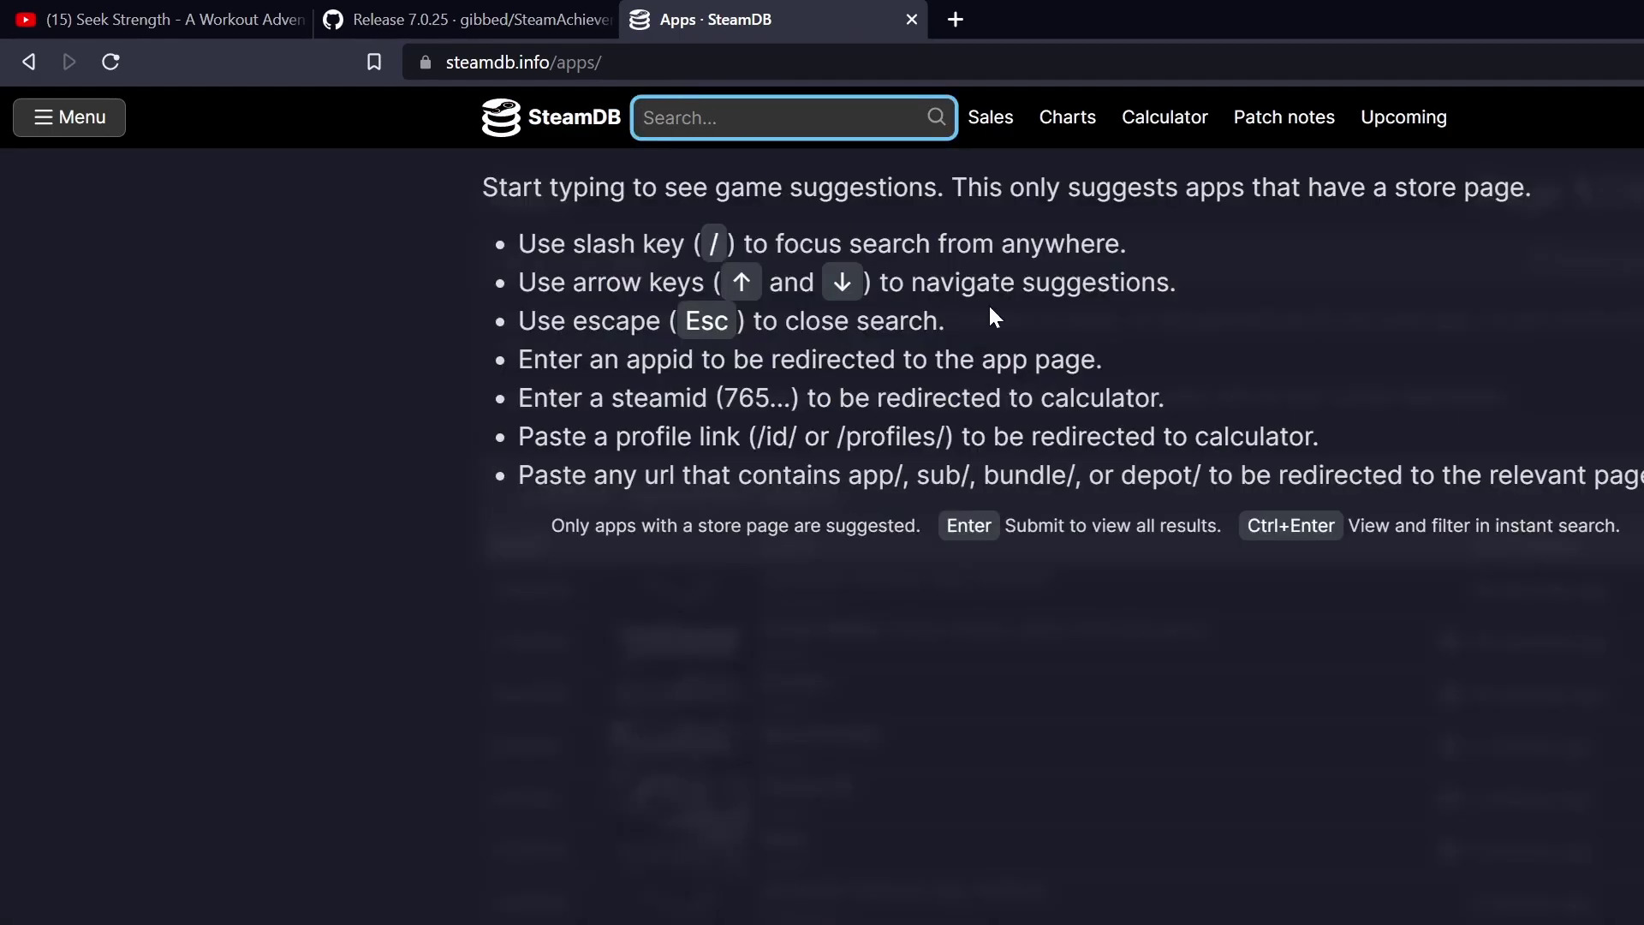
text(elden ring)
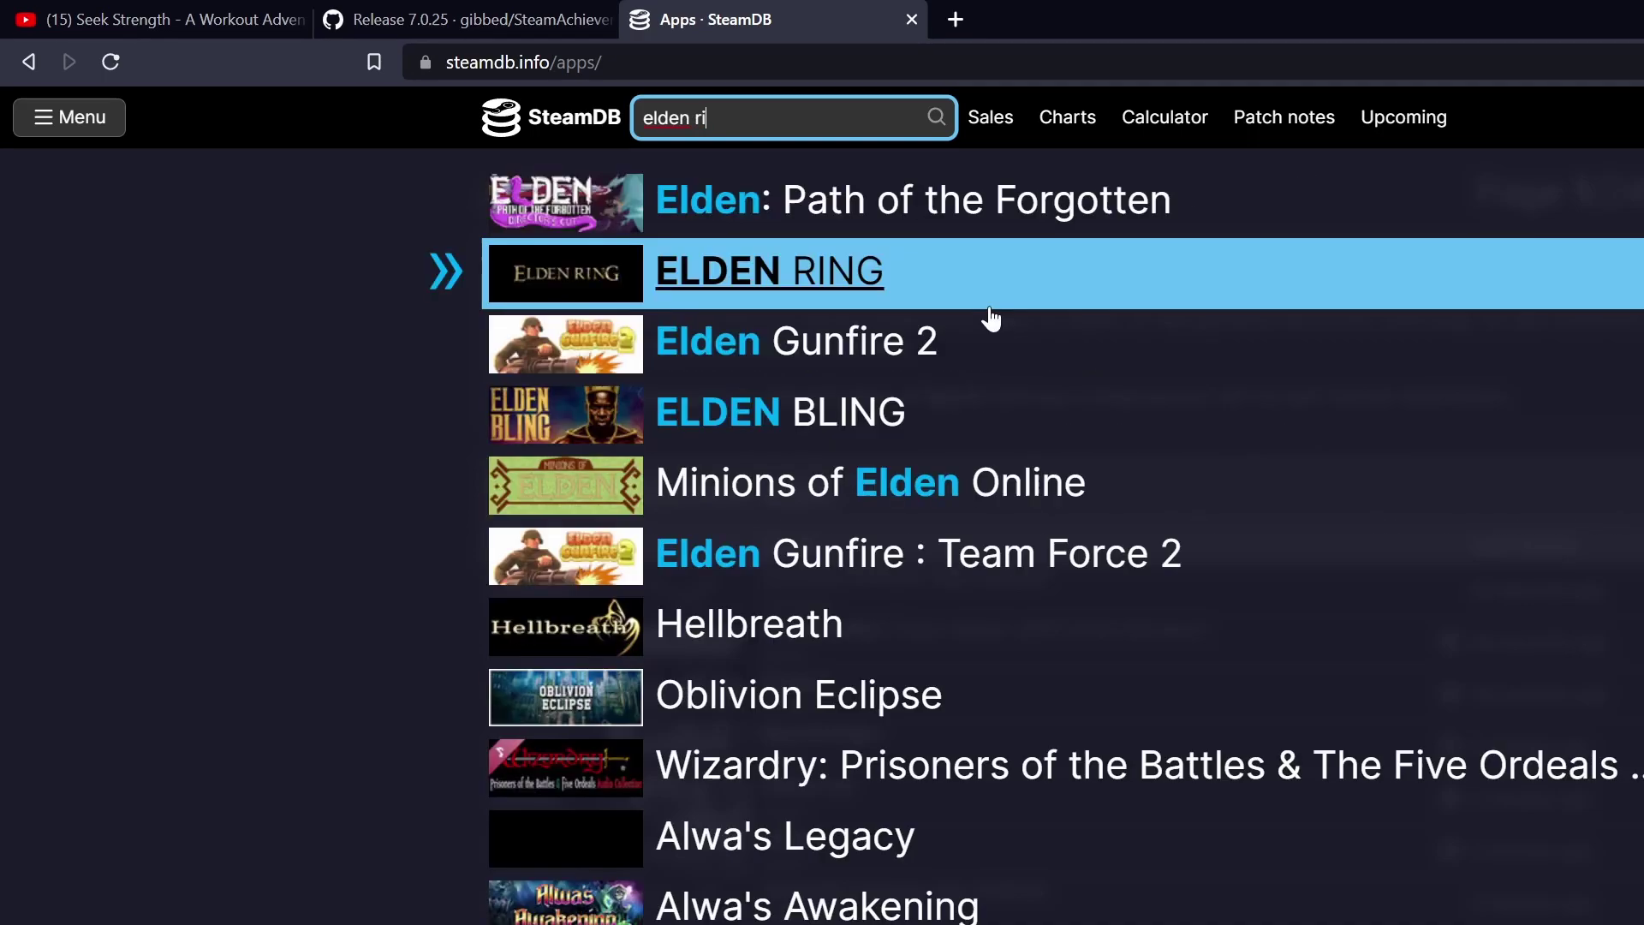
click(861, 202)
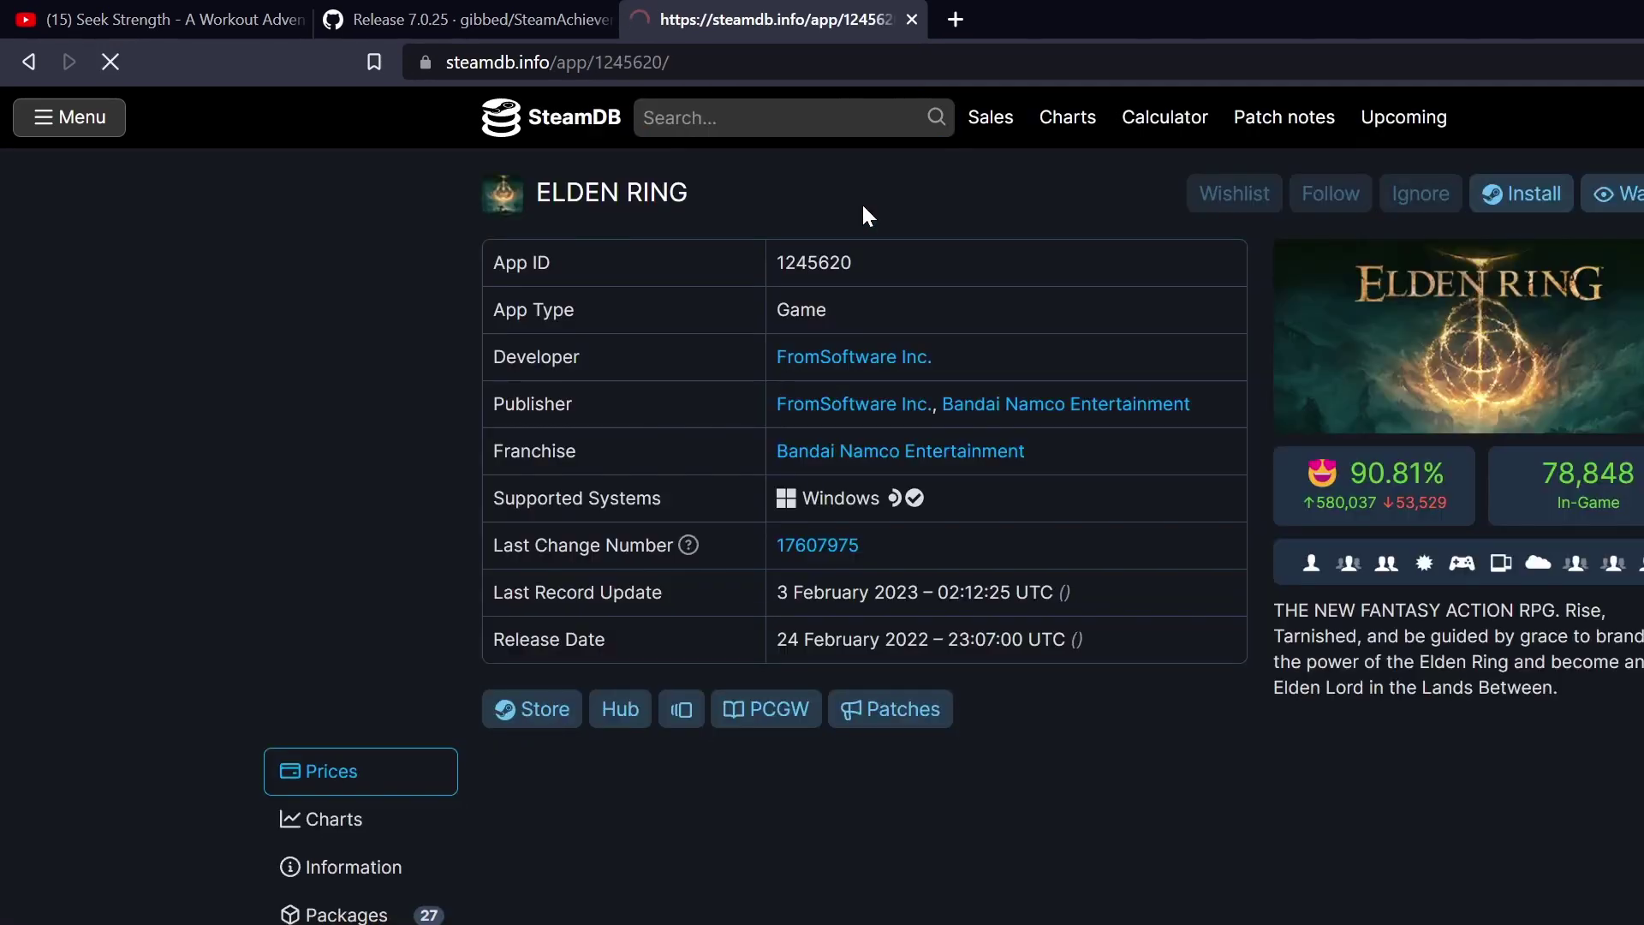
double_click(851, 259)
key(ctrl+c)
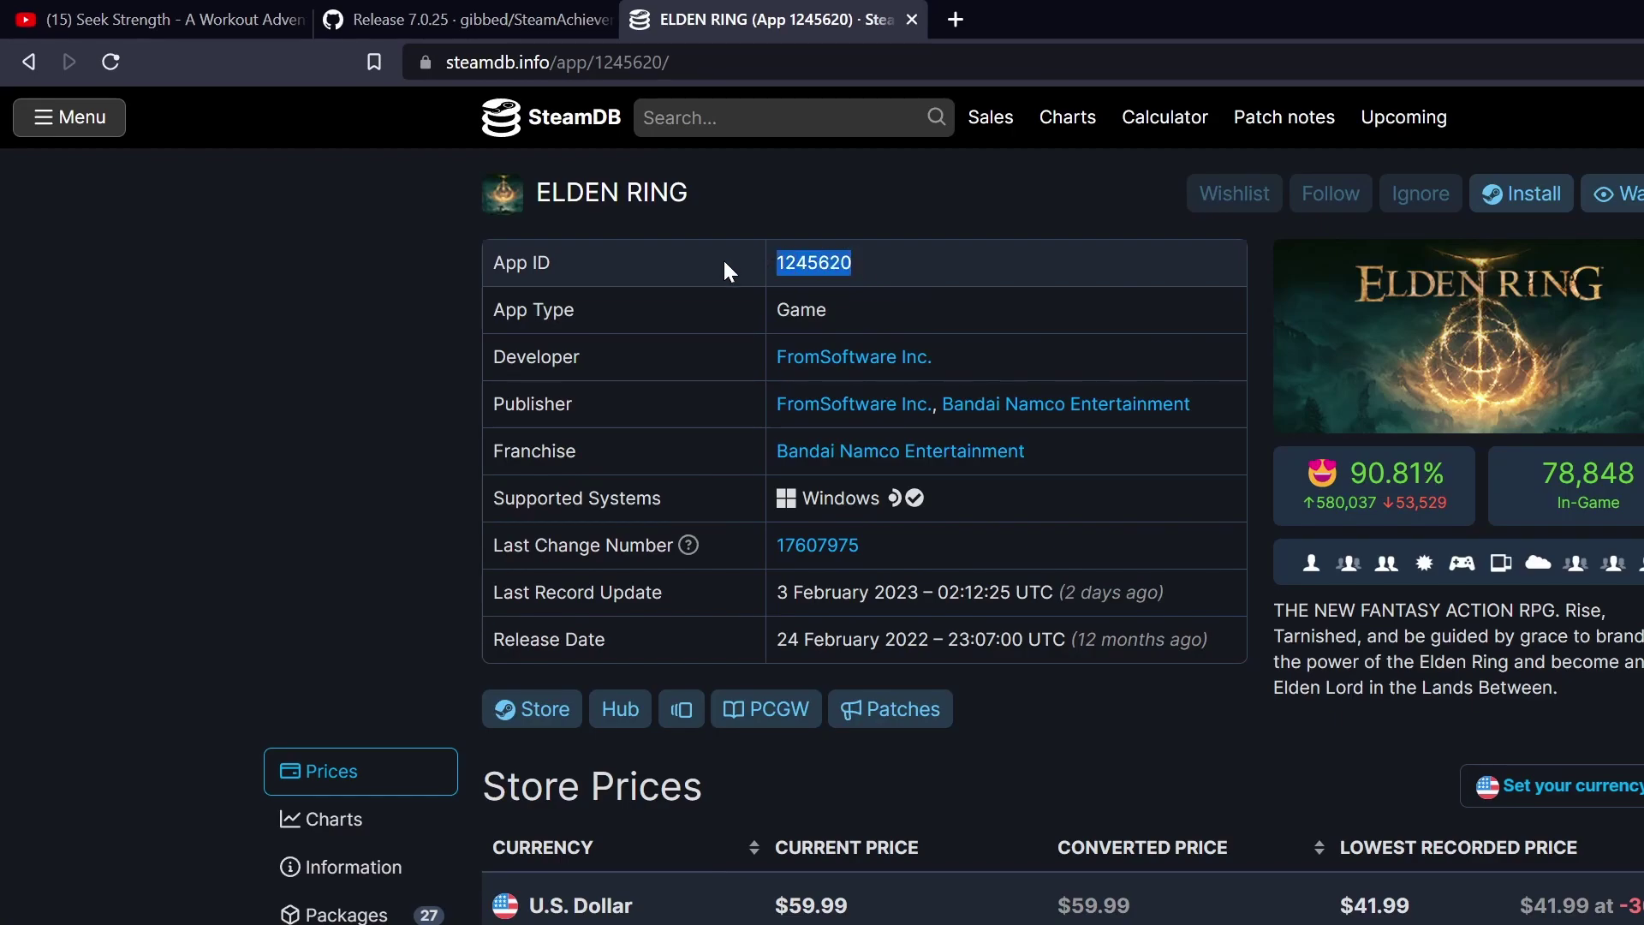
Step: Add ELDEN RING to SAM with App ID 1245620 and browse its 42 achievements
key(alt+Tab)
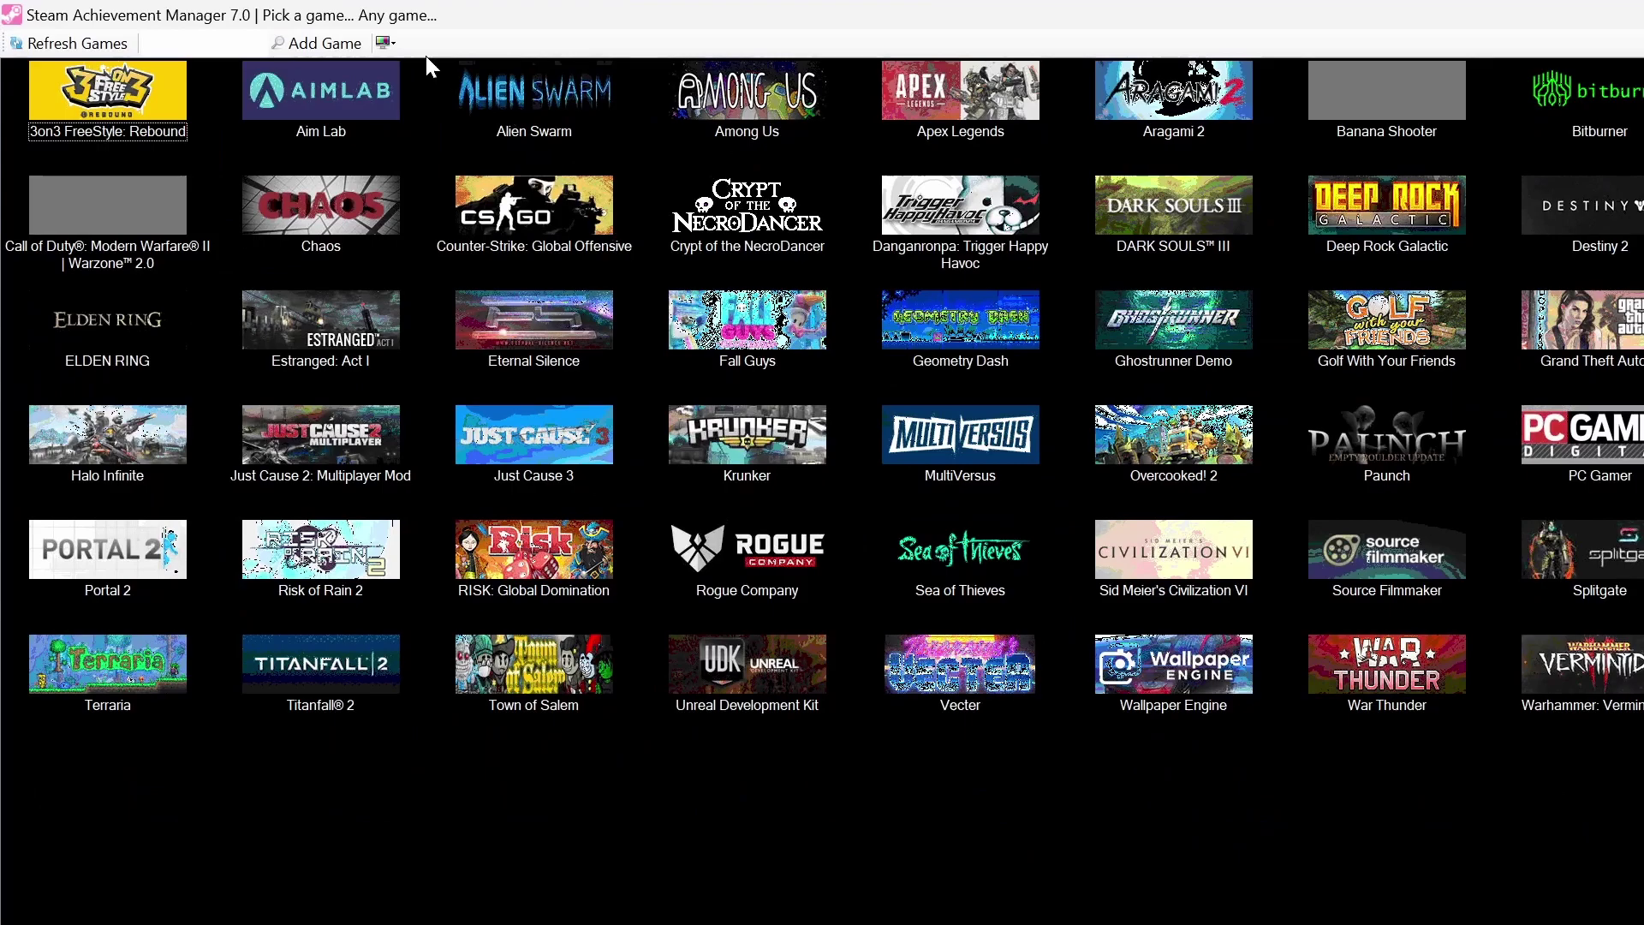
click(248, 43)
key(ctrl+v)
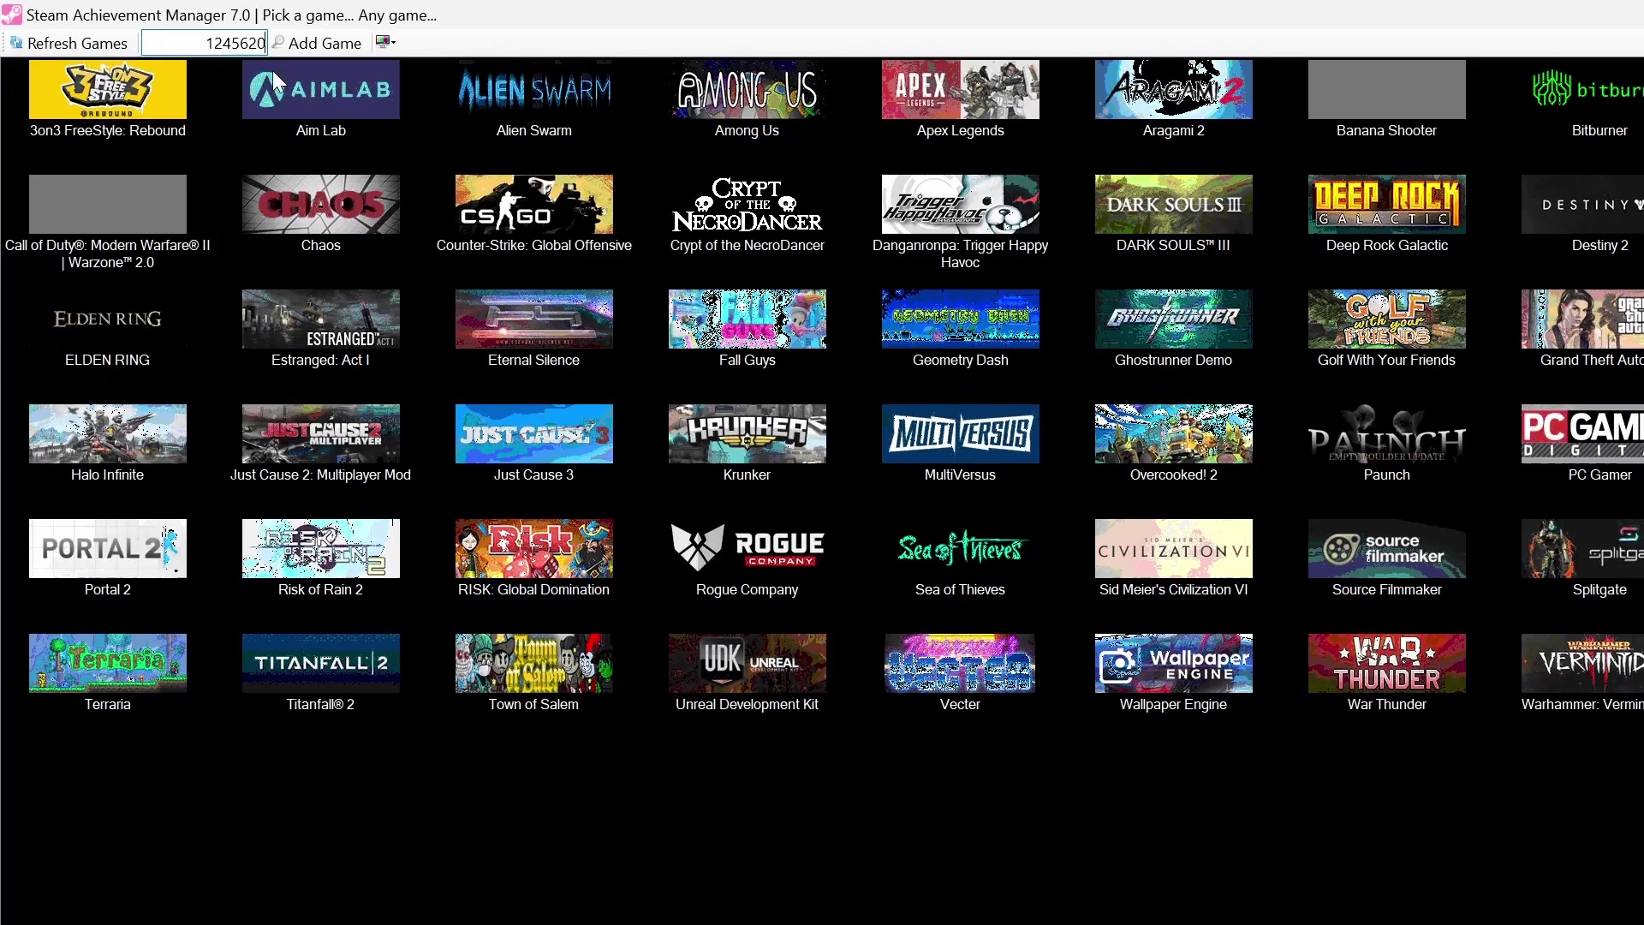
click(335, 43)
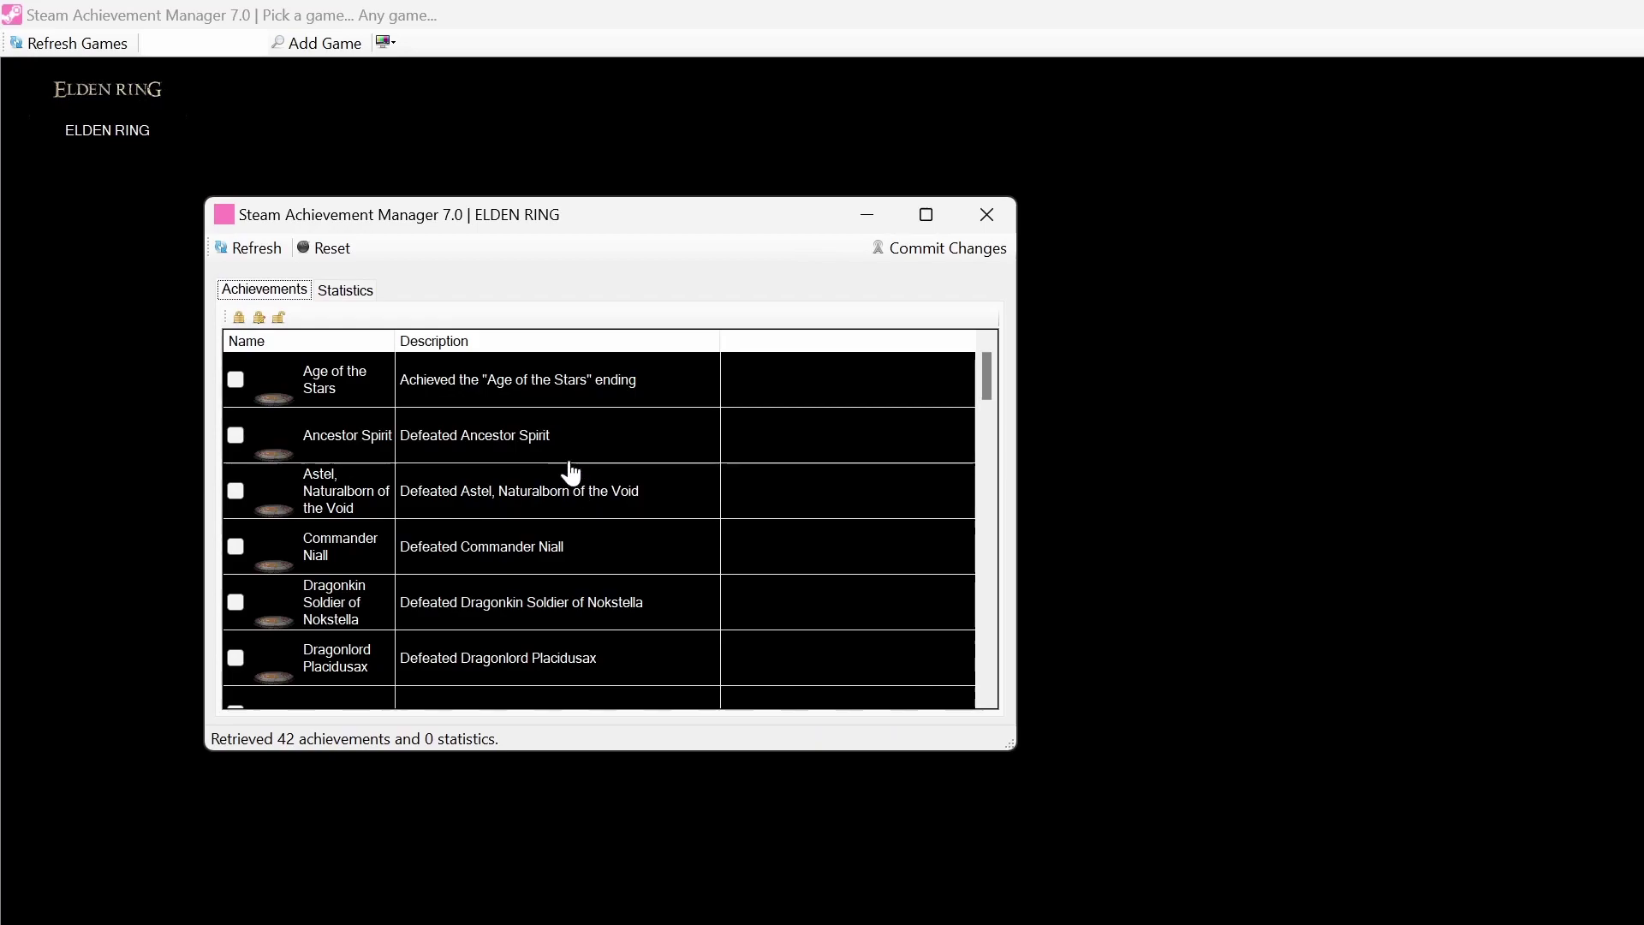
scroll(553, 439, down, 4)
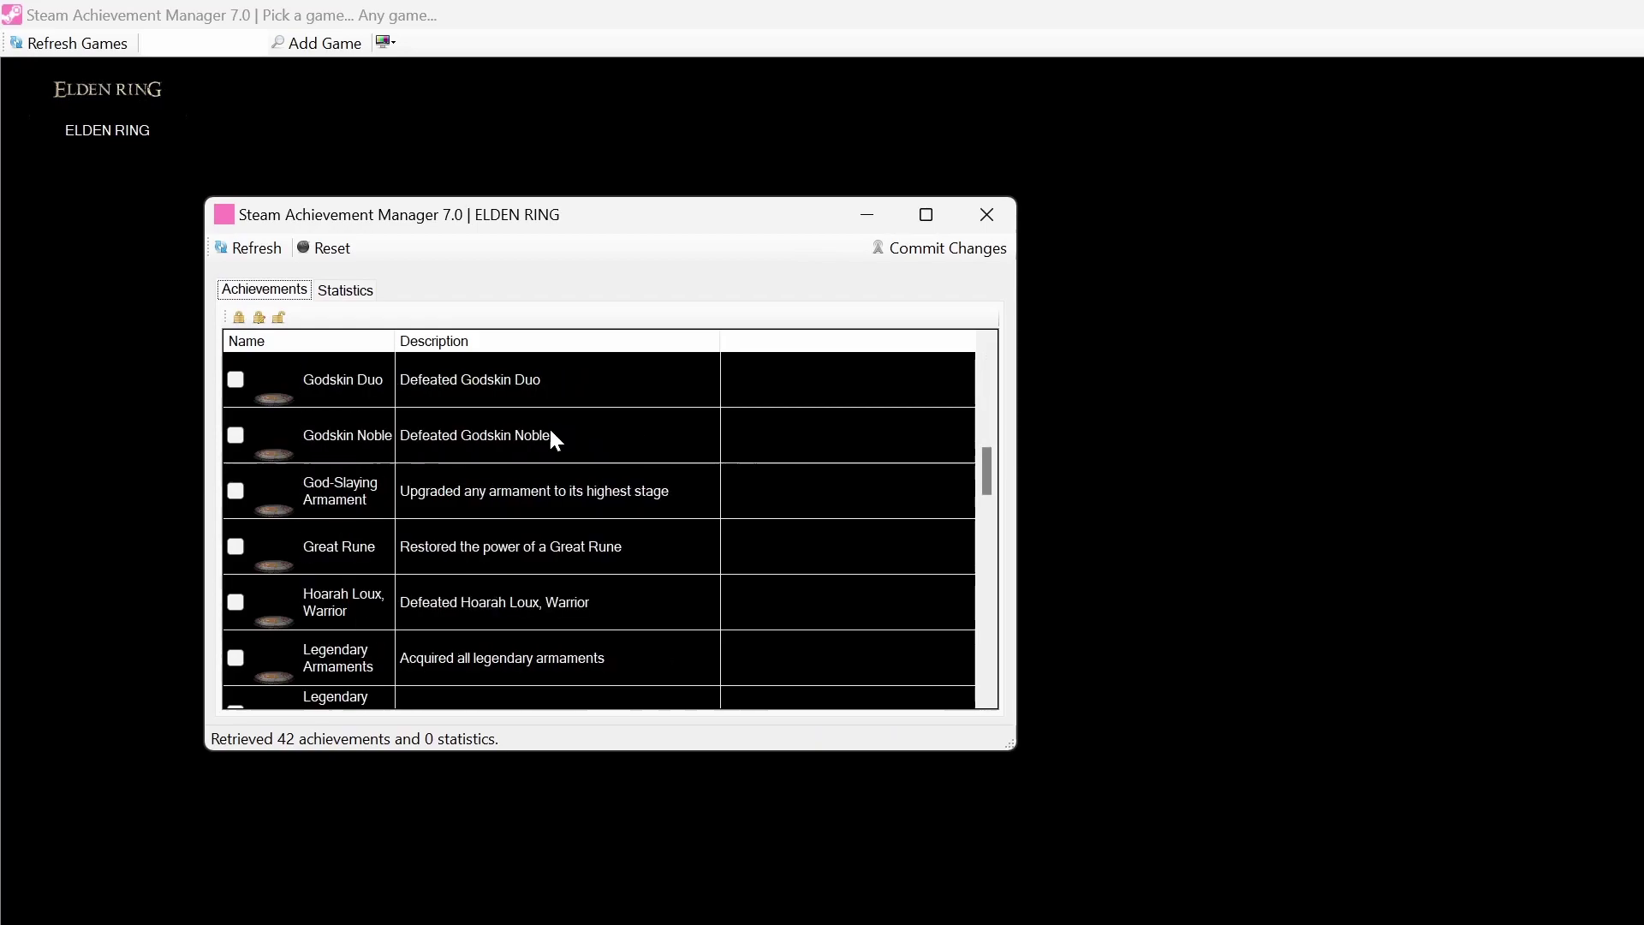
scroll(551, 435, down, 4)
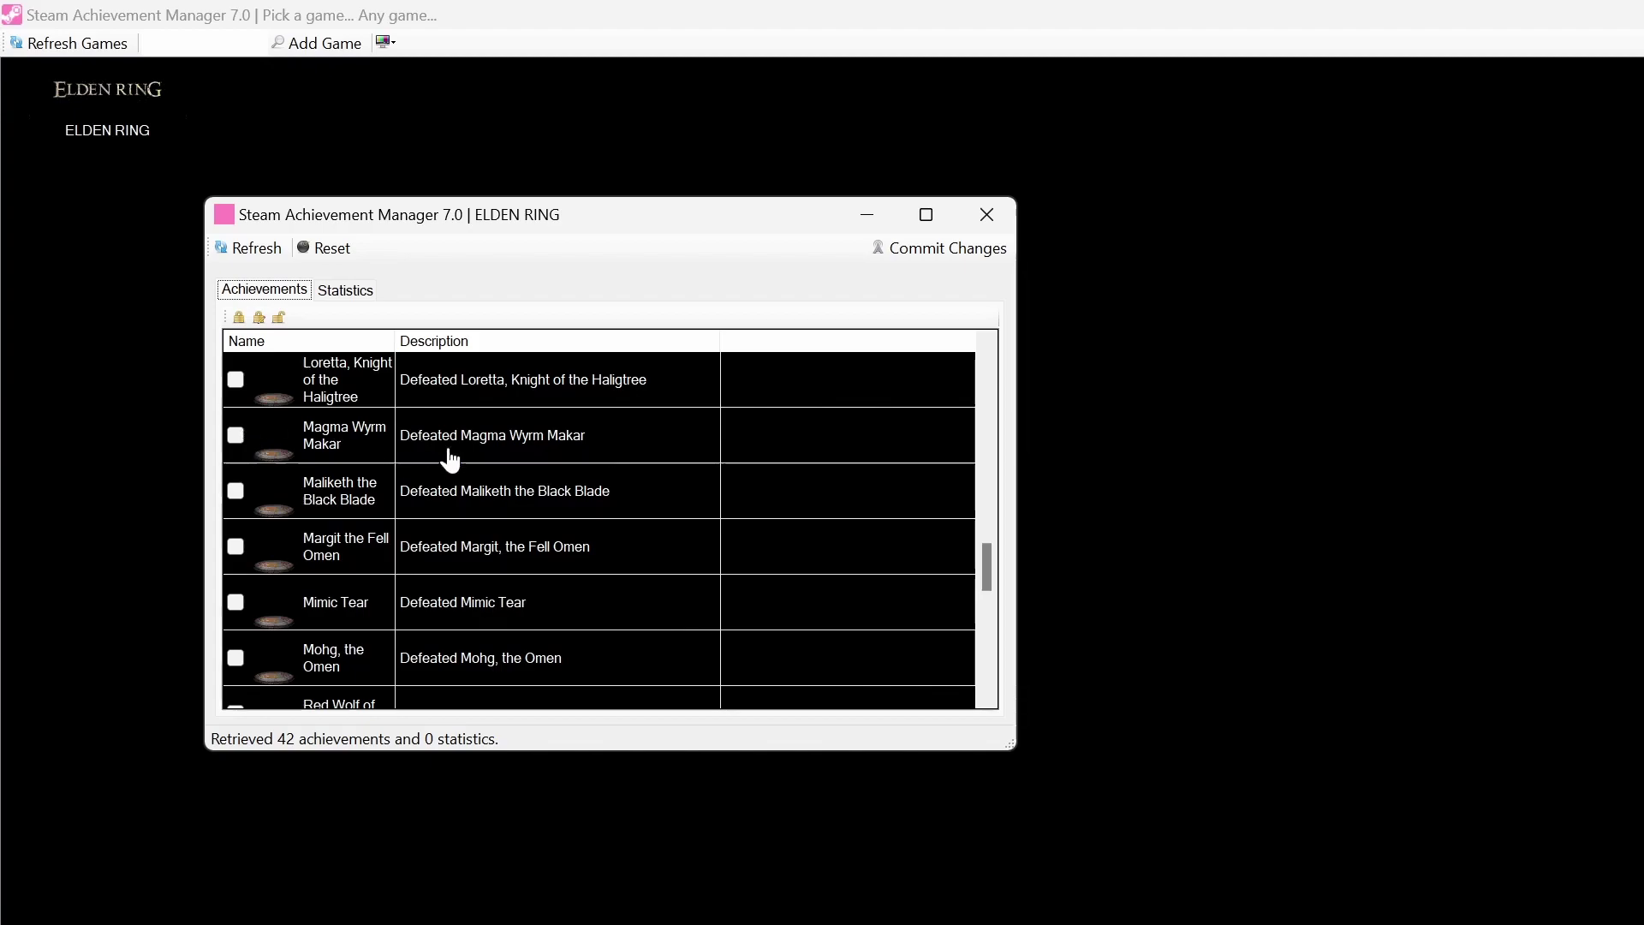
scroll(450, 460, up, 8)
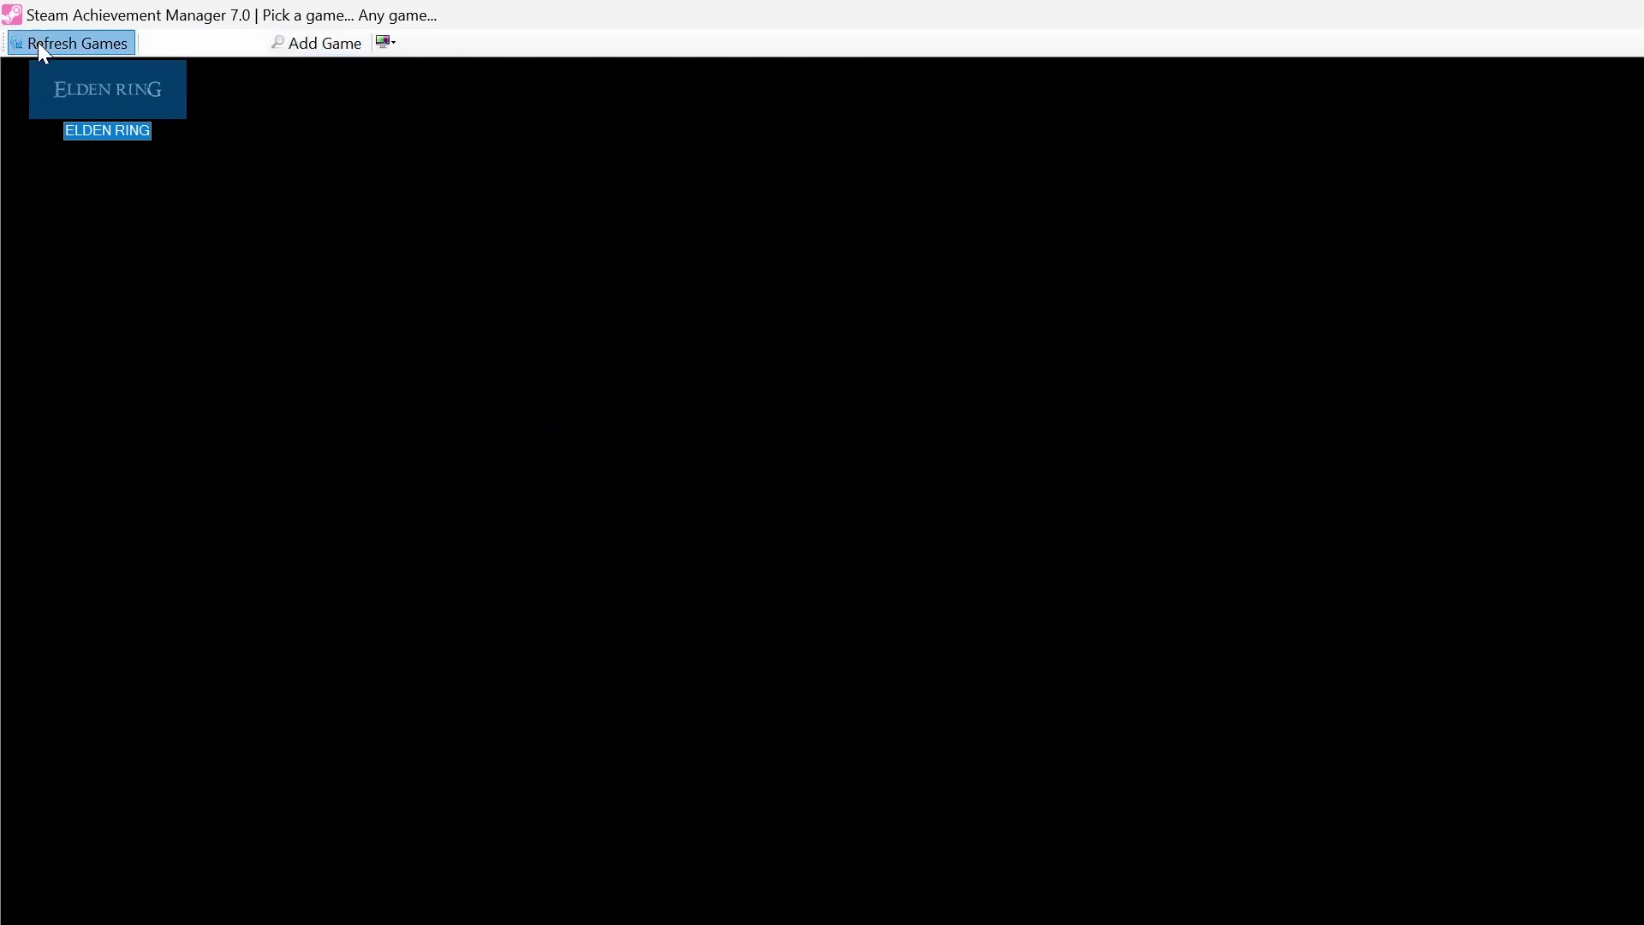
Step: Refresh the game list and open Banana Shooter's achievement window
click(39, 45)
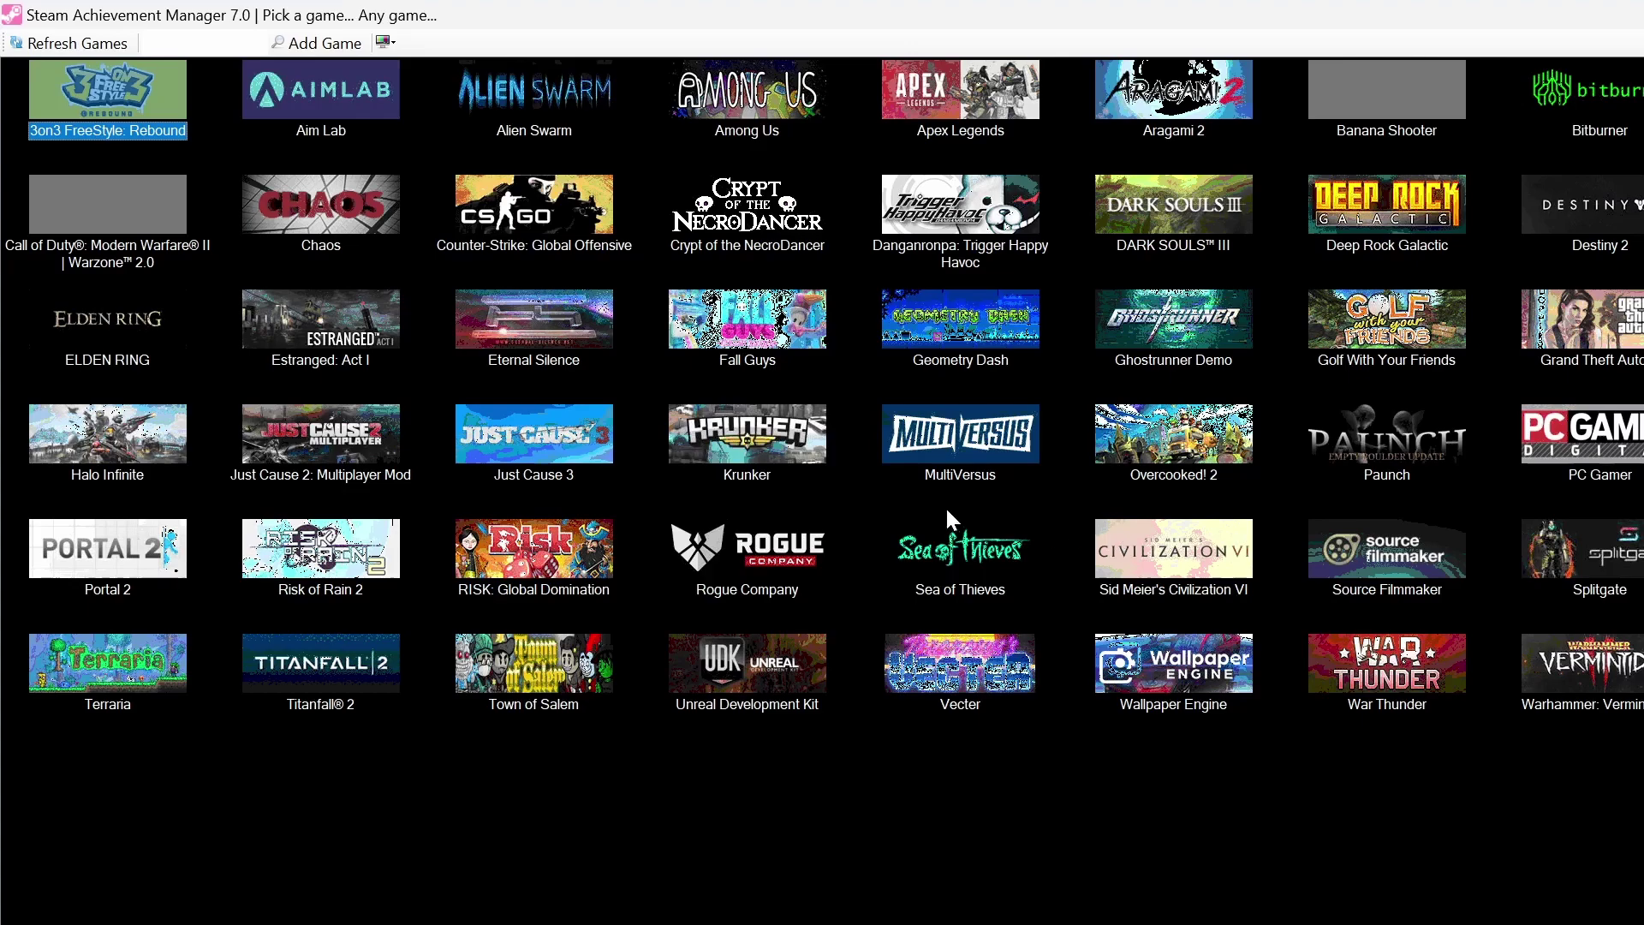
text(to)
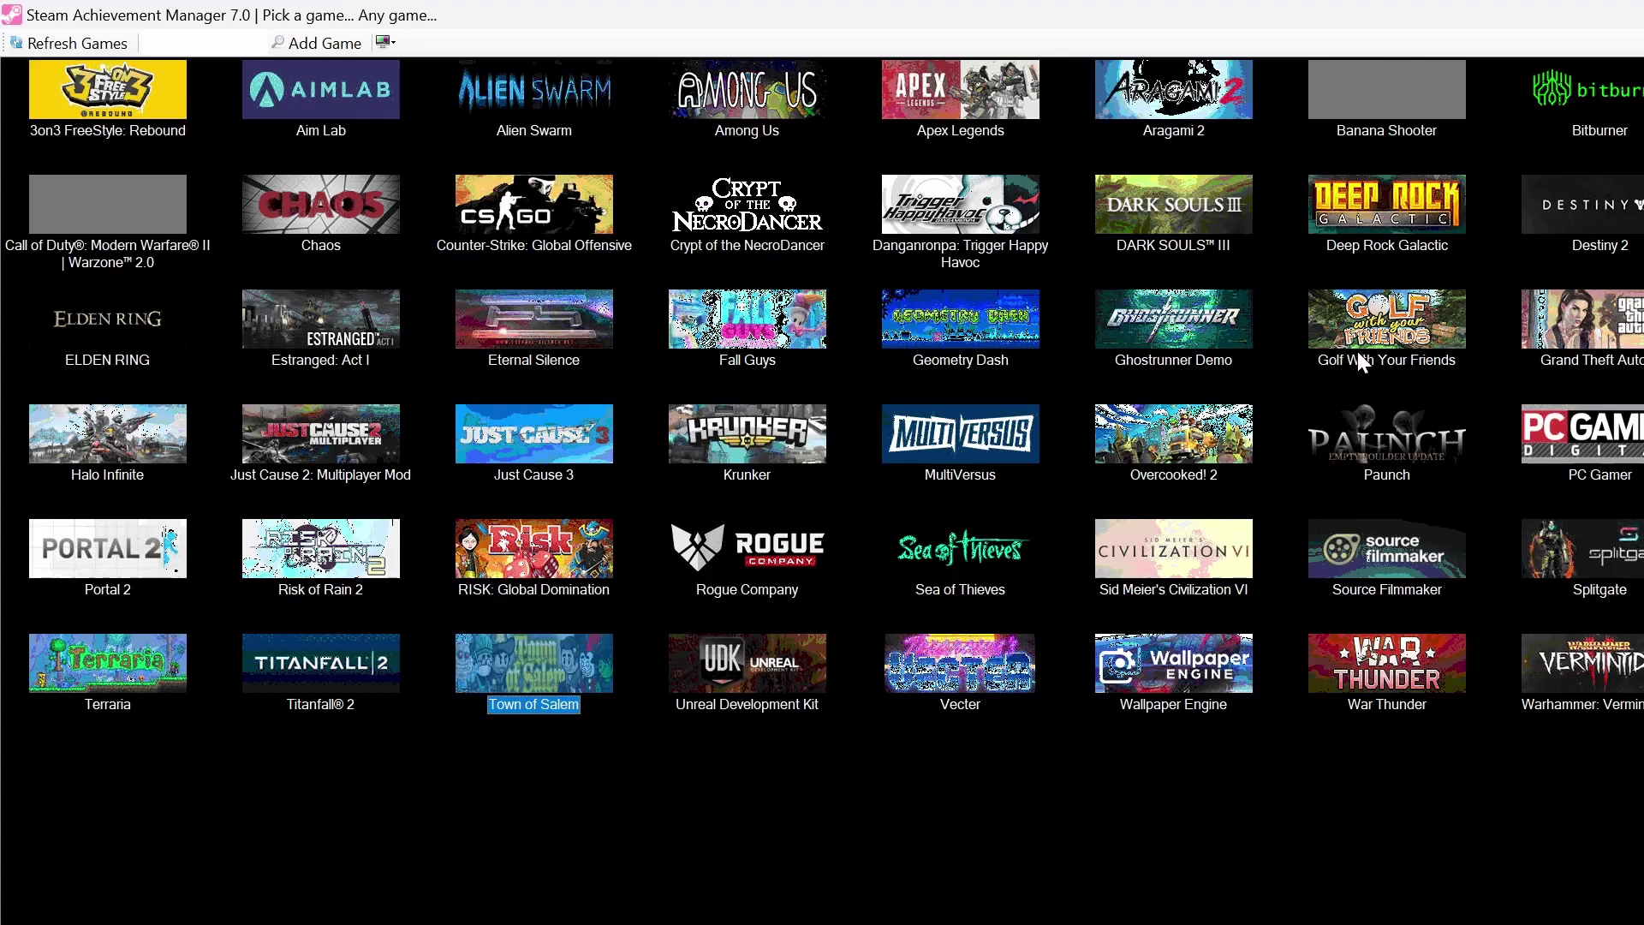
double_click(1378, 95)
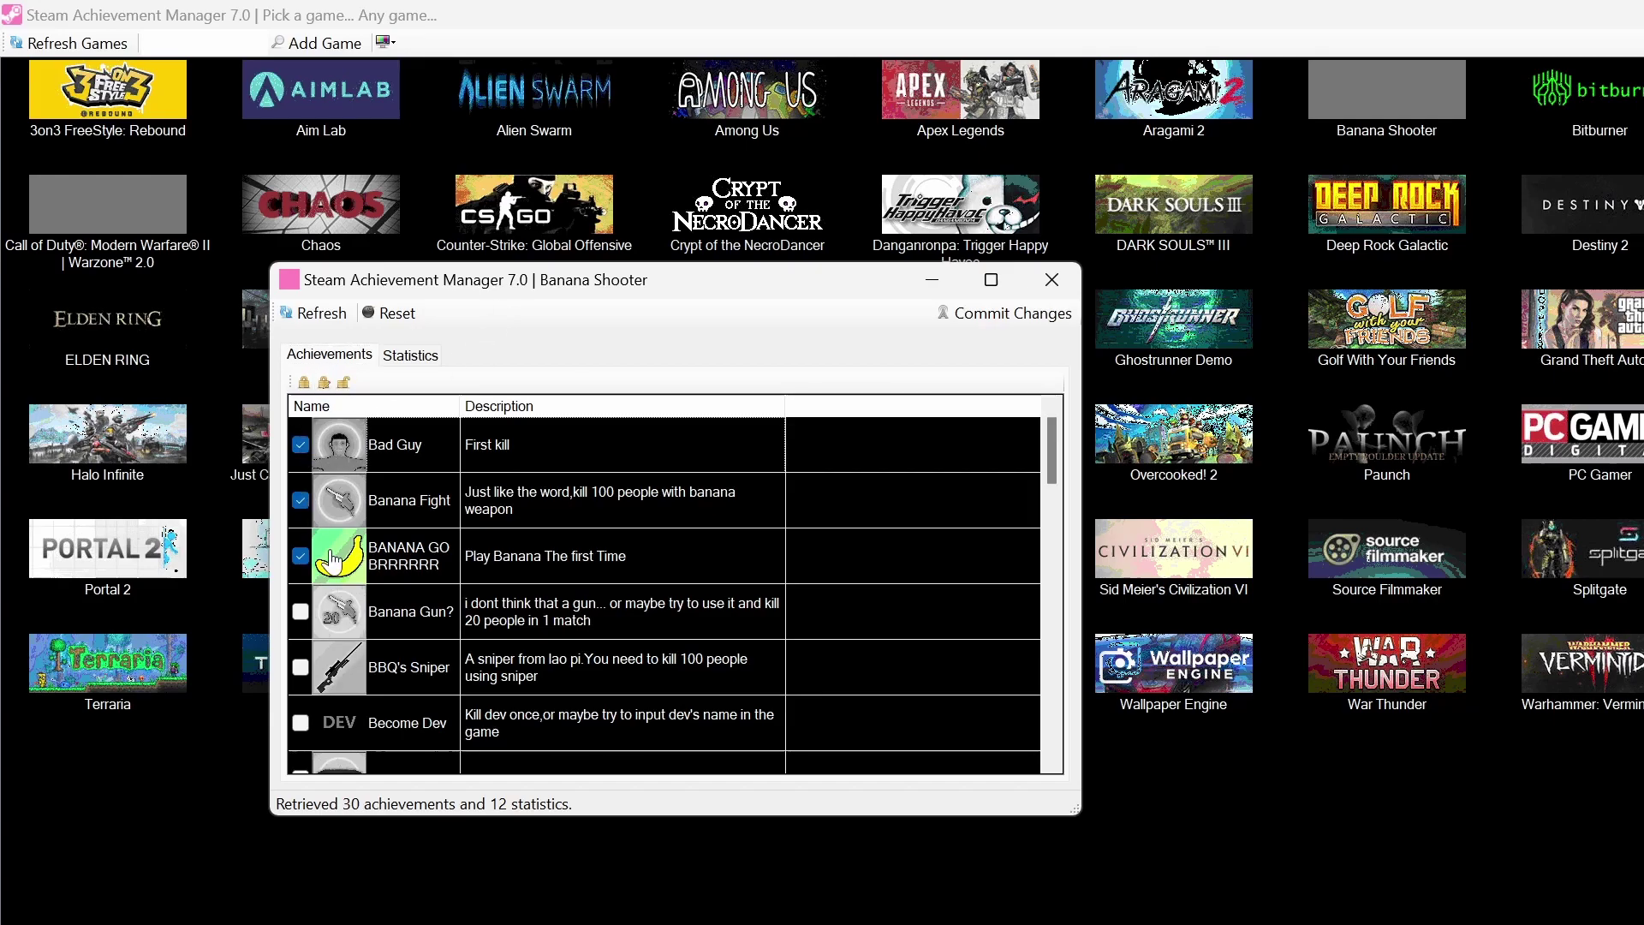
Step: Tick achievements from Banana Gun? through Gun Game, including BBQ's Sniper and FIRST KILL
scroll(304, 502, down, 1)
click(300, 444)
scroll(302, 446, up, 1)
click(304, 666)
click(300, 722)
scroll(306, 713, down, 1)
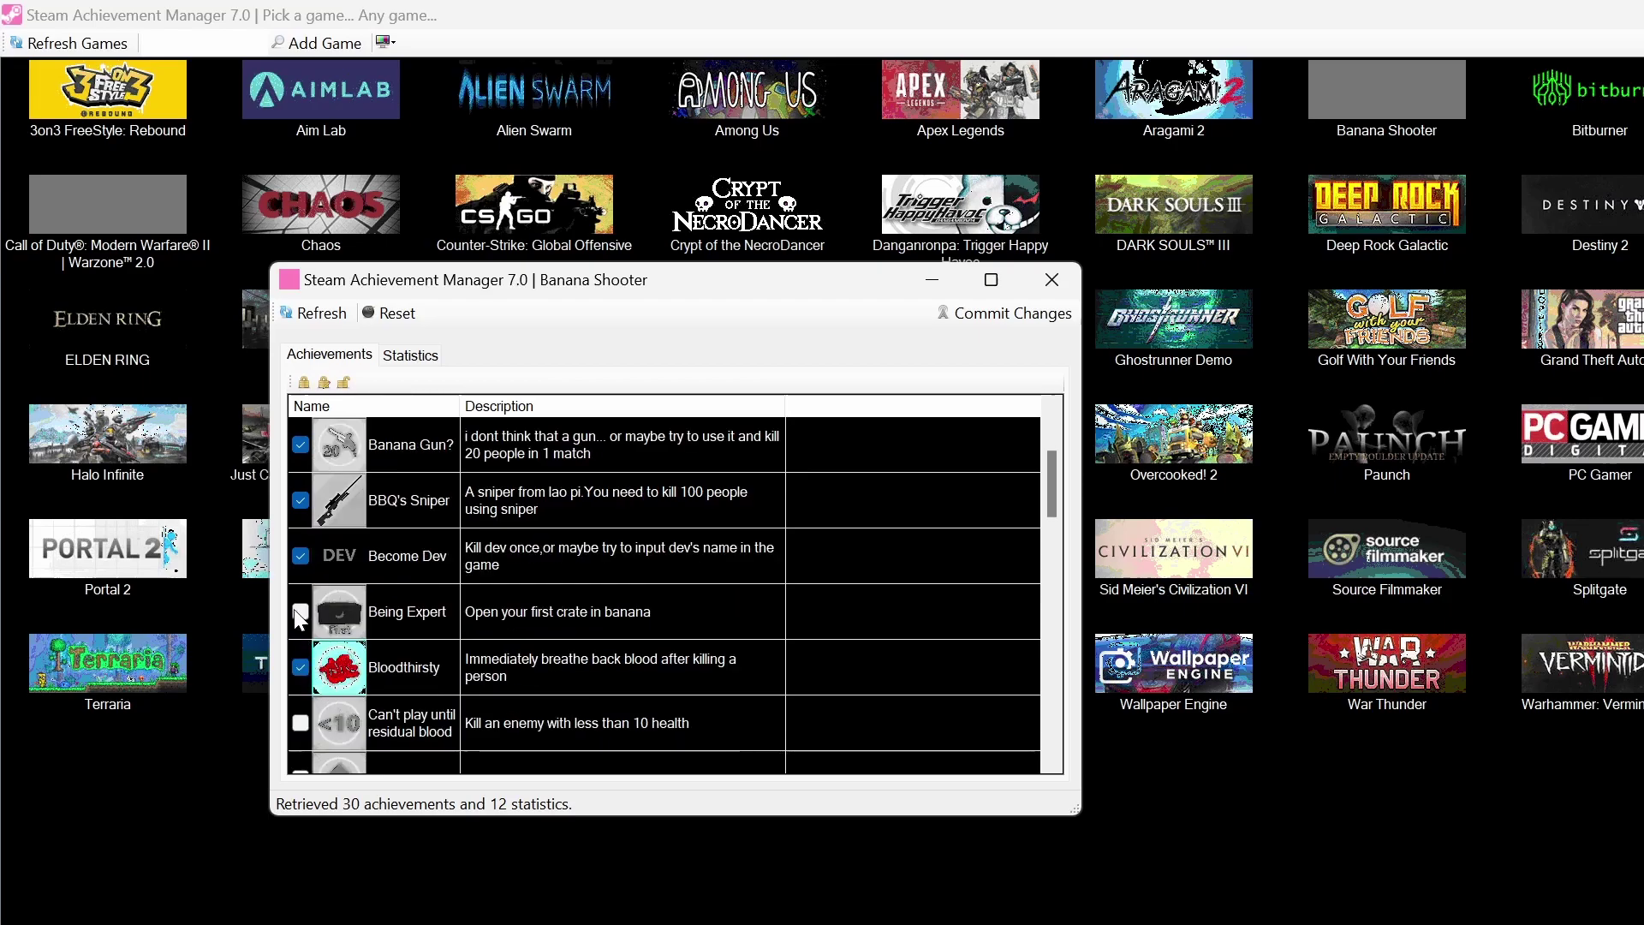
click(301, 722)
scroll(304, 715, down, 1)
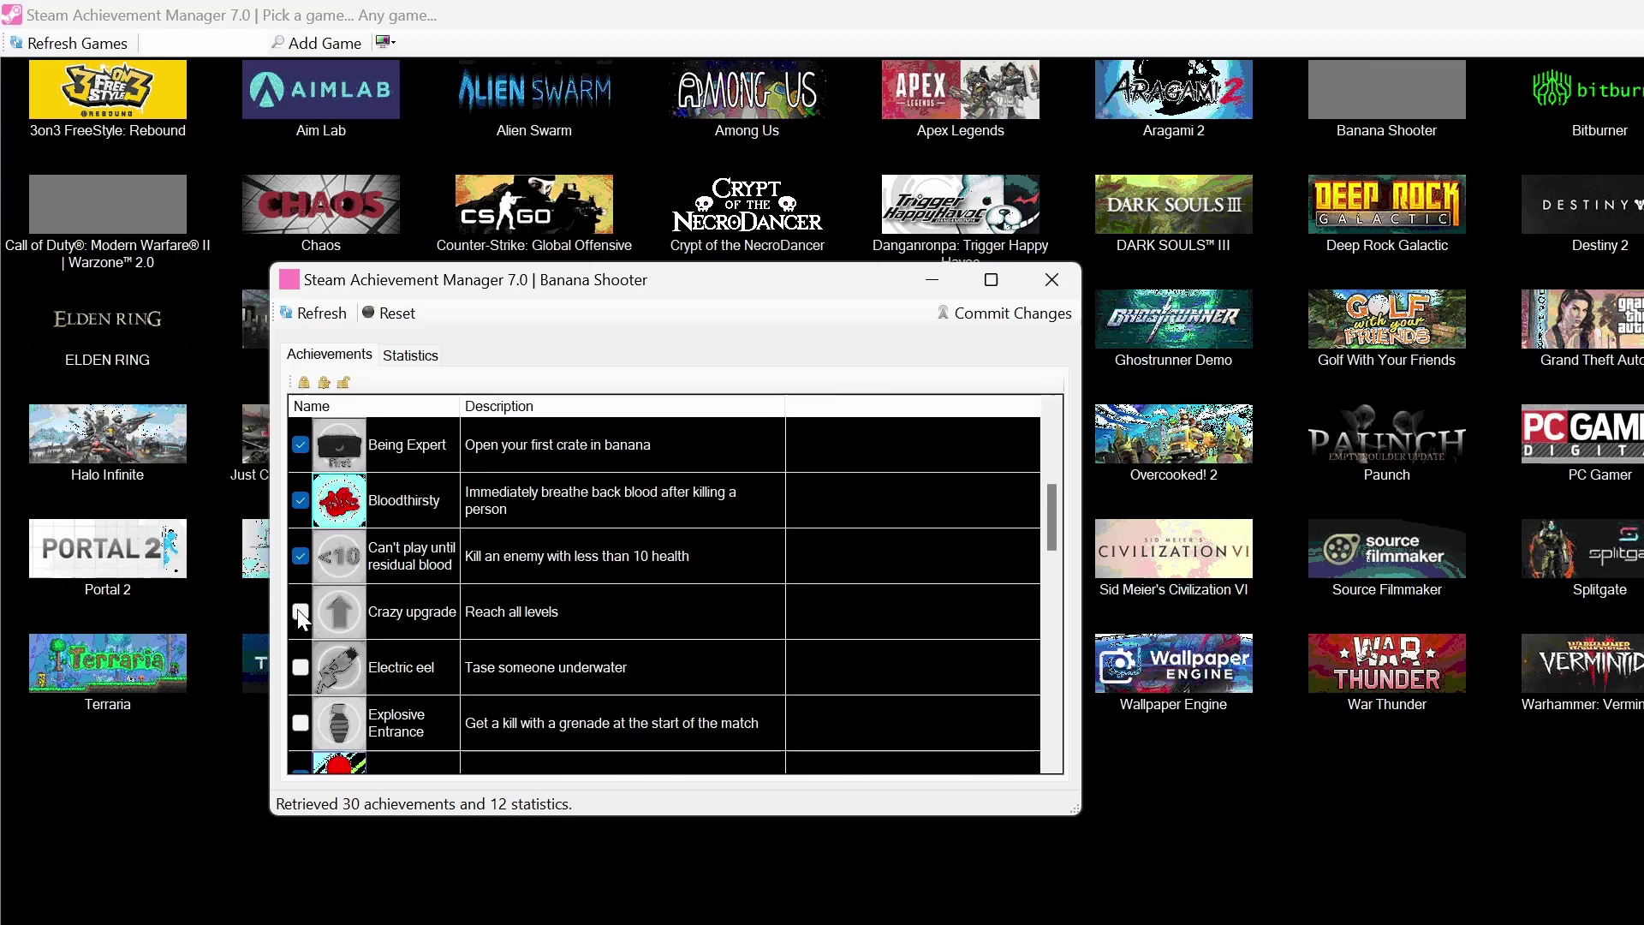
click(299, 610)
click(300, 667)
click(301, 722)
scroll(304, 717, down, 1)
click(300, 611)
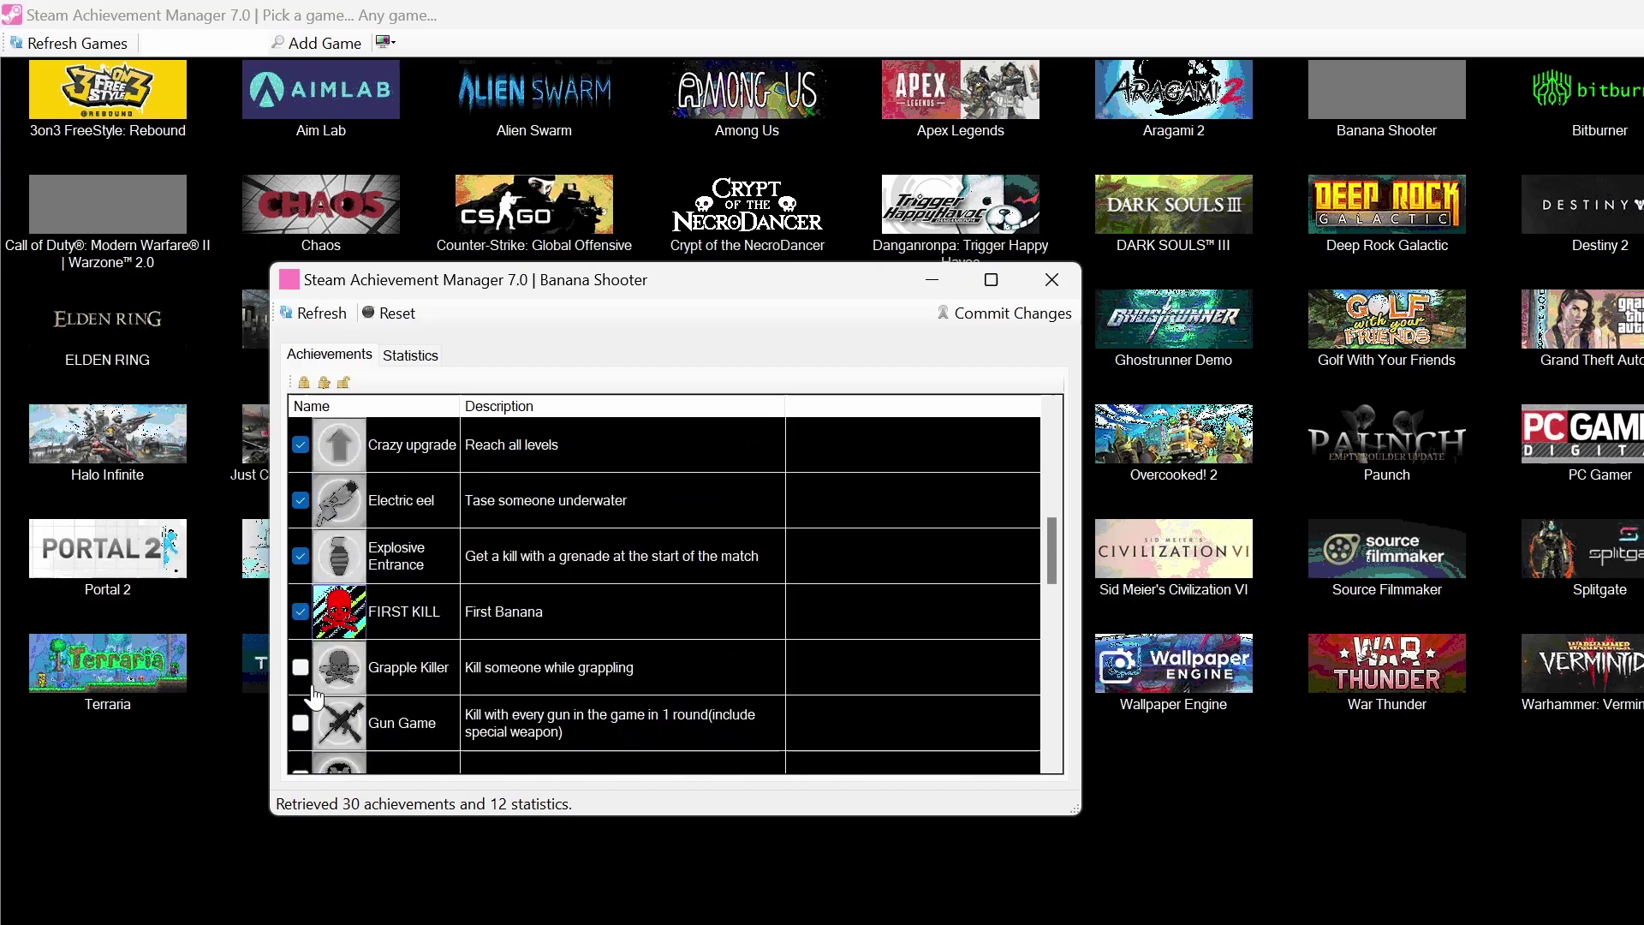
click(302, 666)
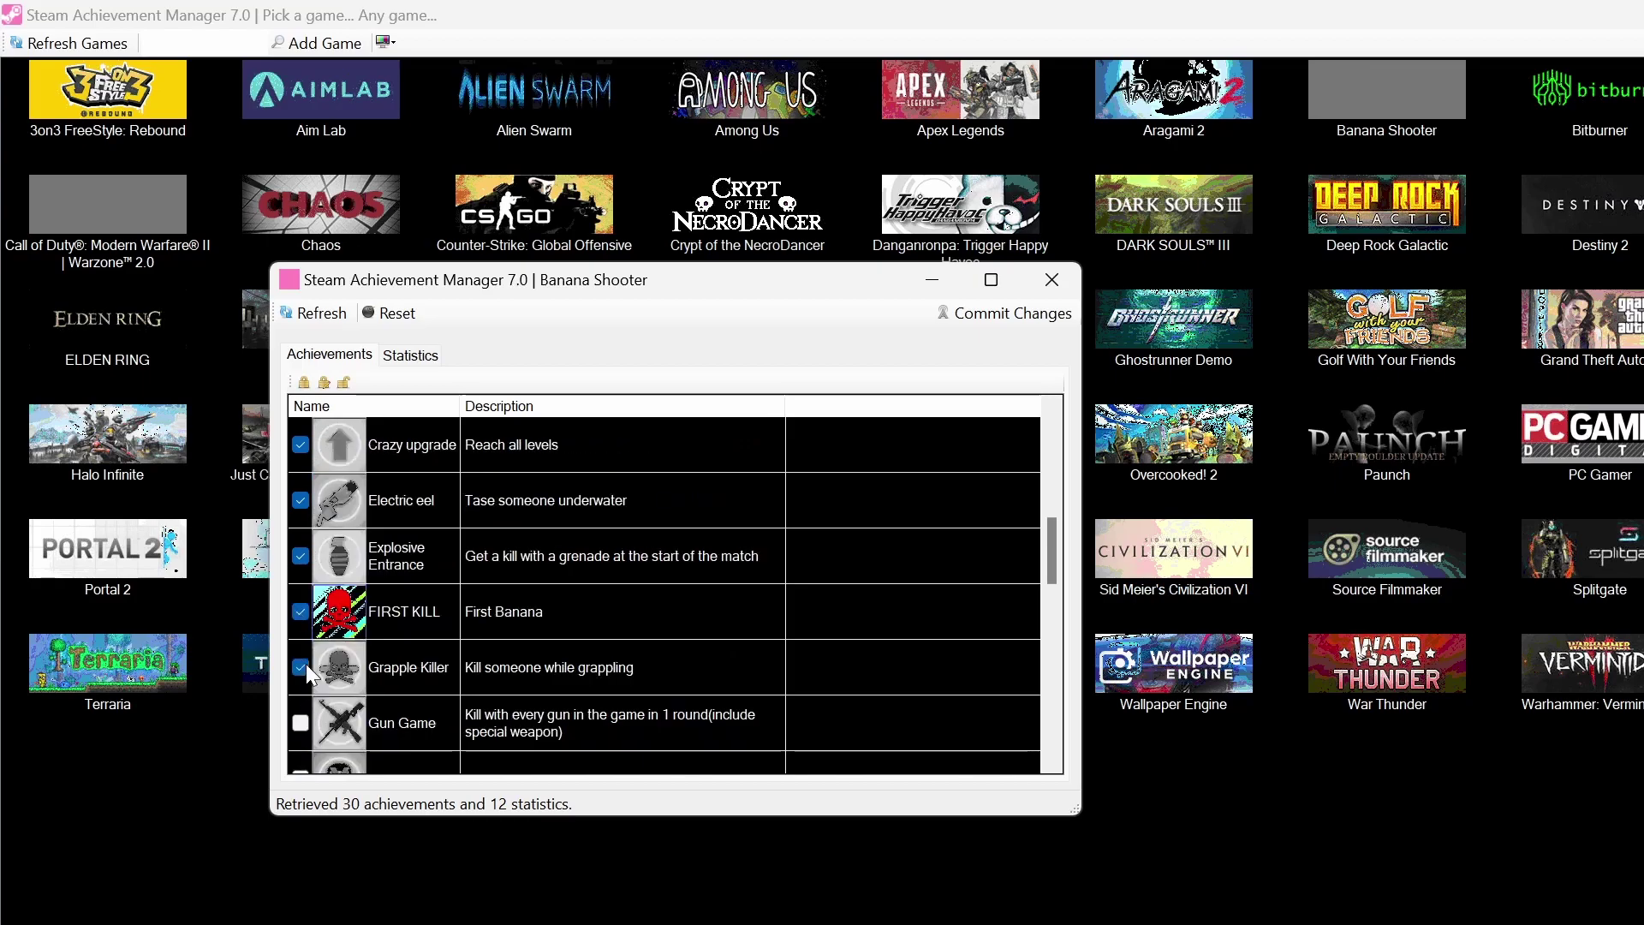
click(302, 722)
Step: Tick achievements from HeadShot through Sky eye, including I love banana and Rifleman
scroll(301, 692, down, 1)
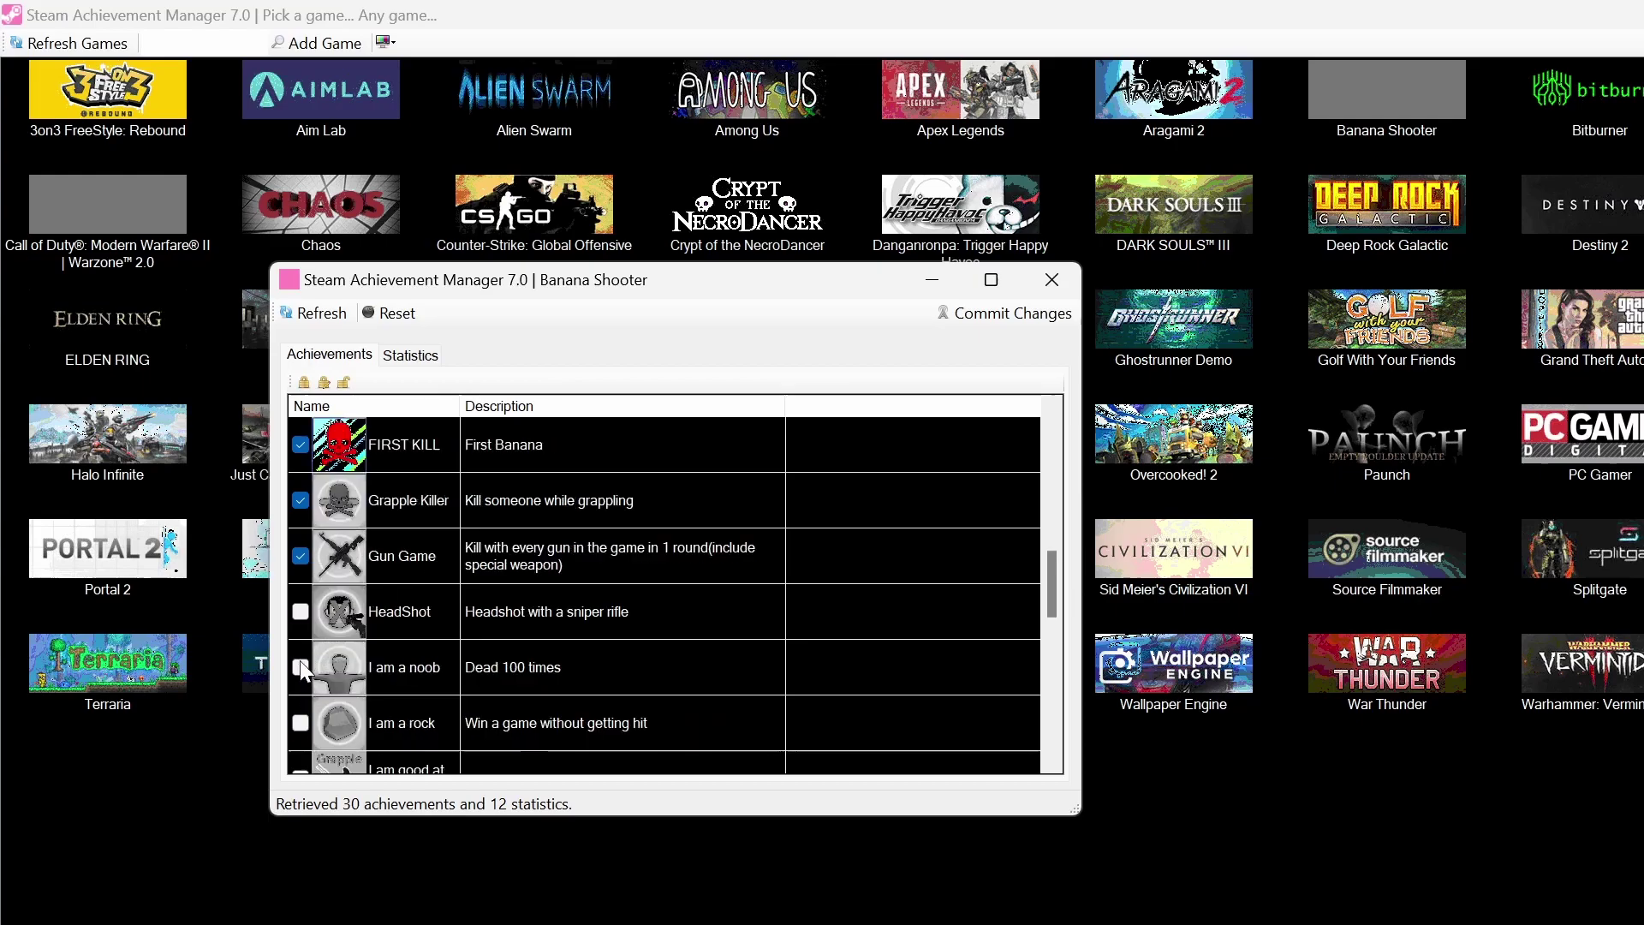
click(301, 613)
click(301, 667)
click(300, 722)
scroll(300, 703, down, 1)
click(301, 611)
click(300, 667)
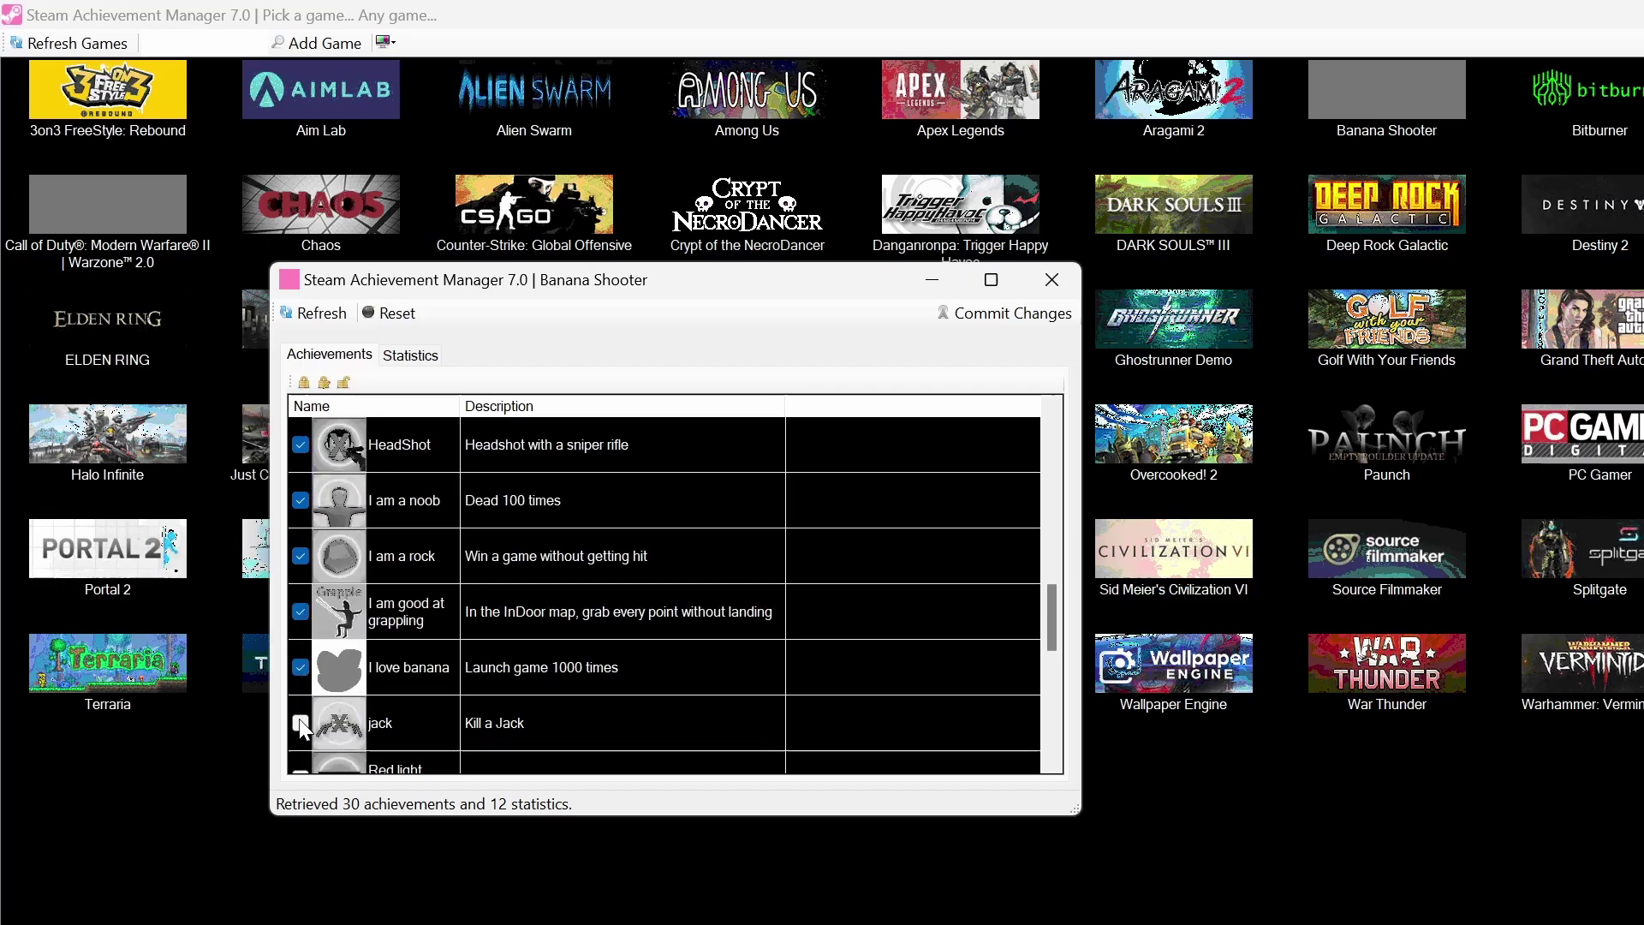
click(301, 722)
scroll(302, 711, down, 1)
click(301, 611)
click(301, 667)
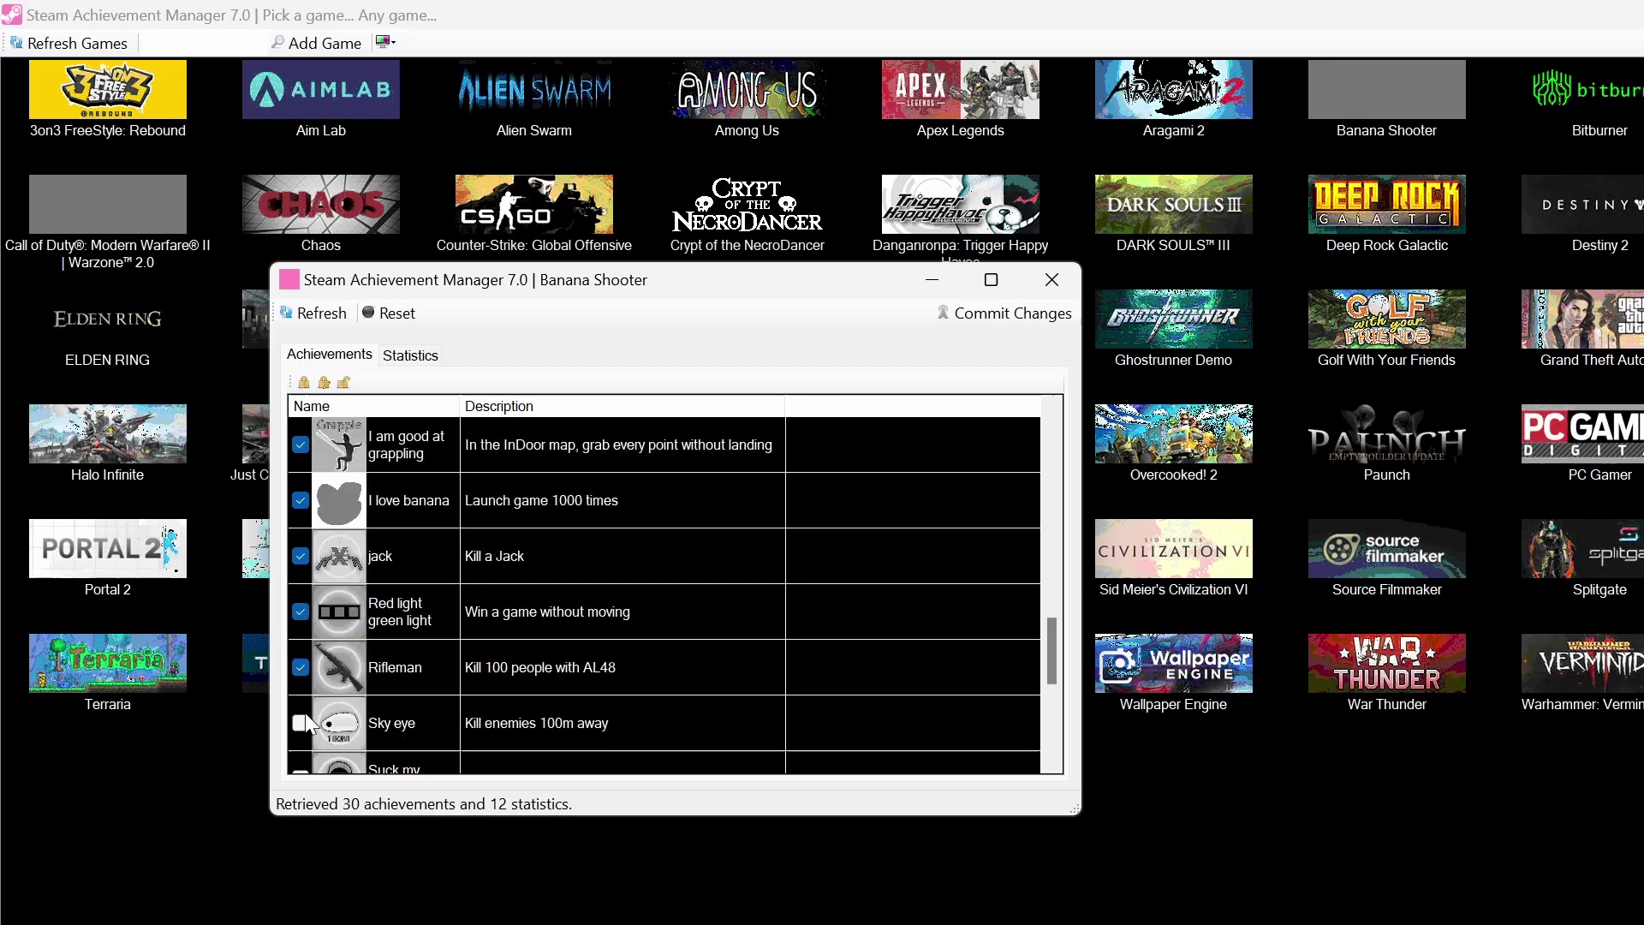
click(301, 723)
Step: Tick Suck my Banana through Welcom to banana, then commit all 27 achievements
scroll(305, 691, down, 1)
click(300, 612)
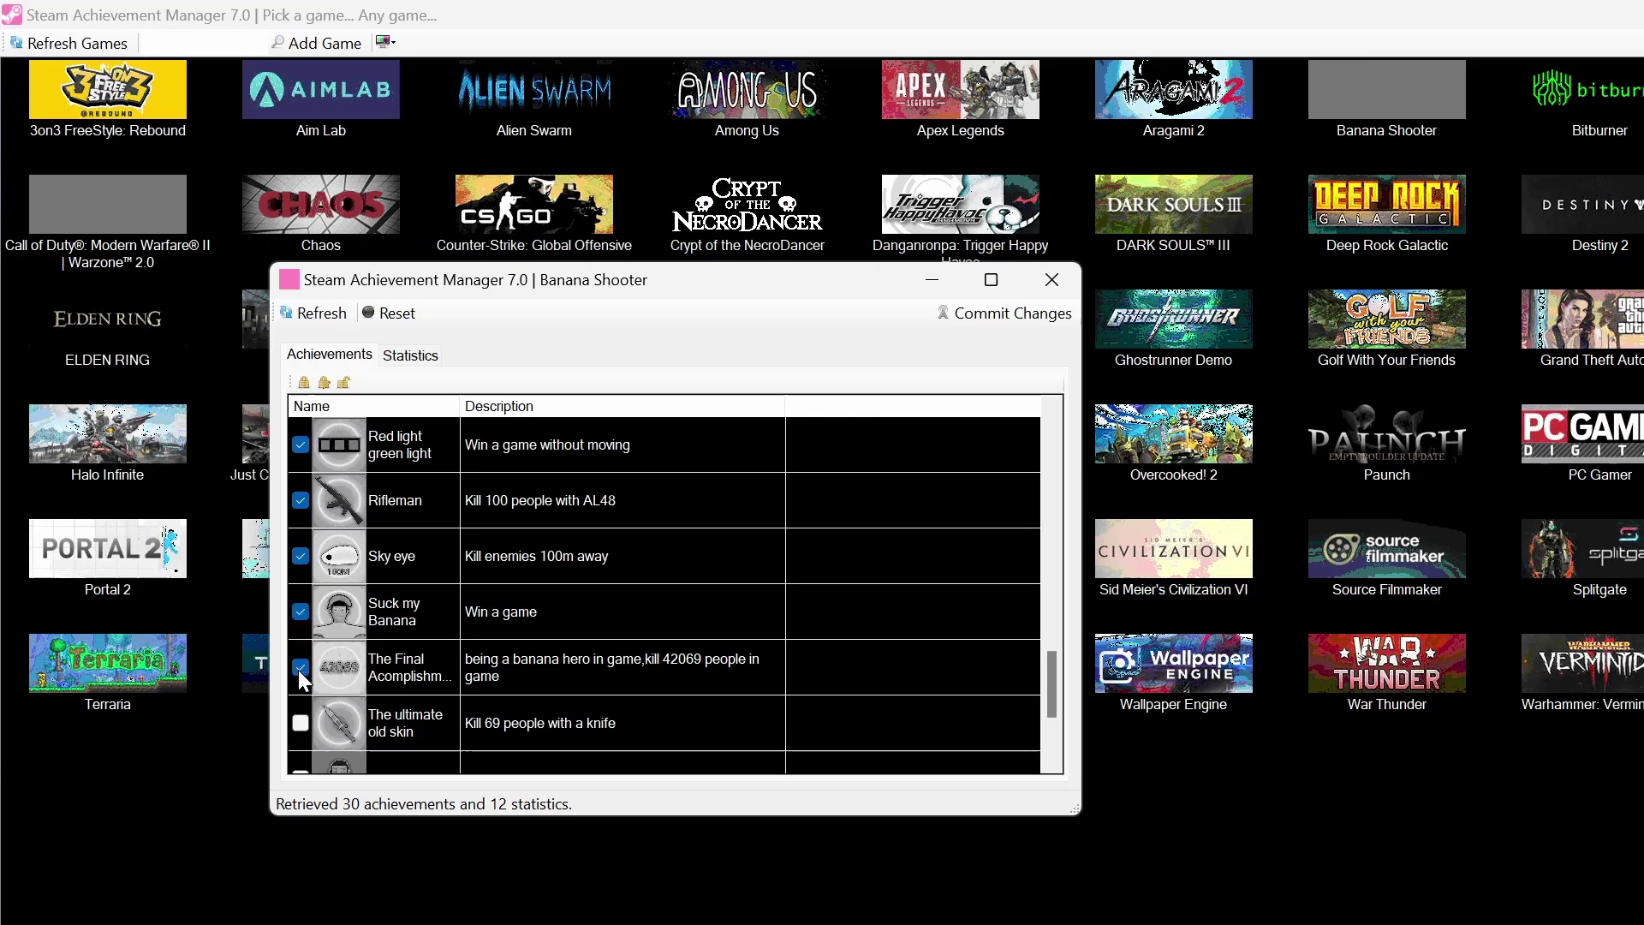
click(300, 668)
click(301, 722)
scroll(307, 706, down, 1)
click(300, 612)
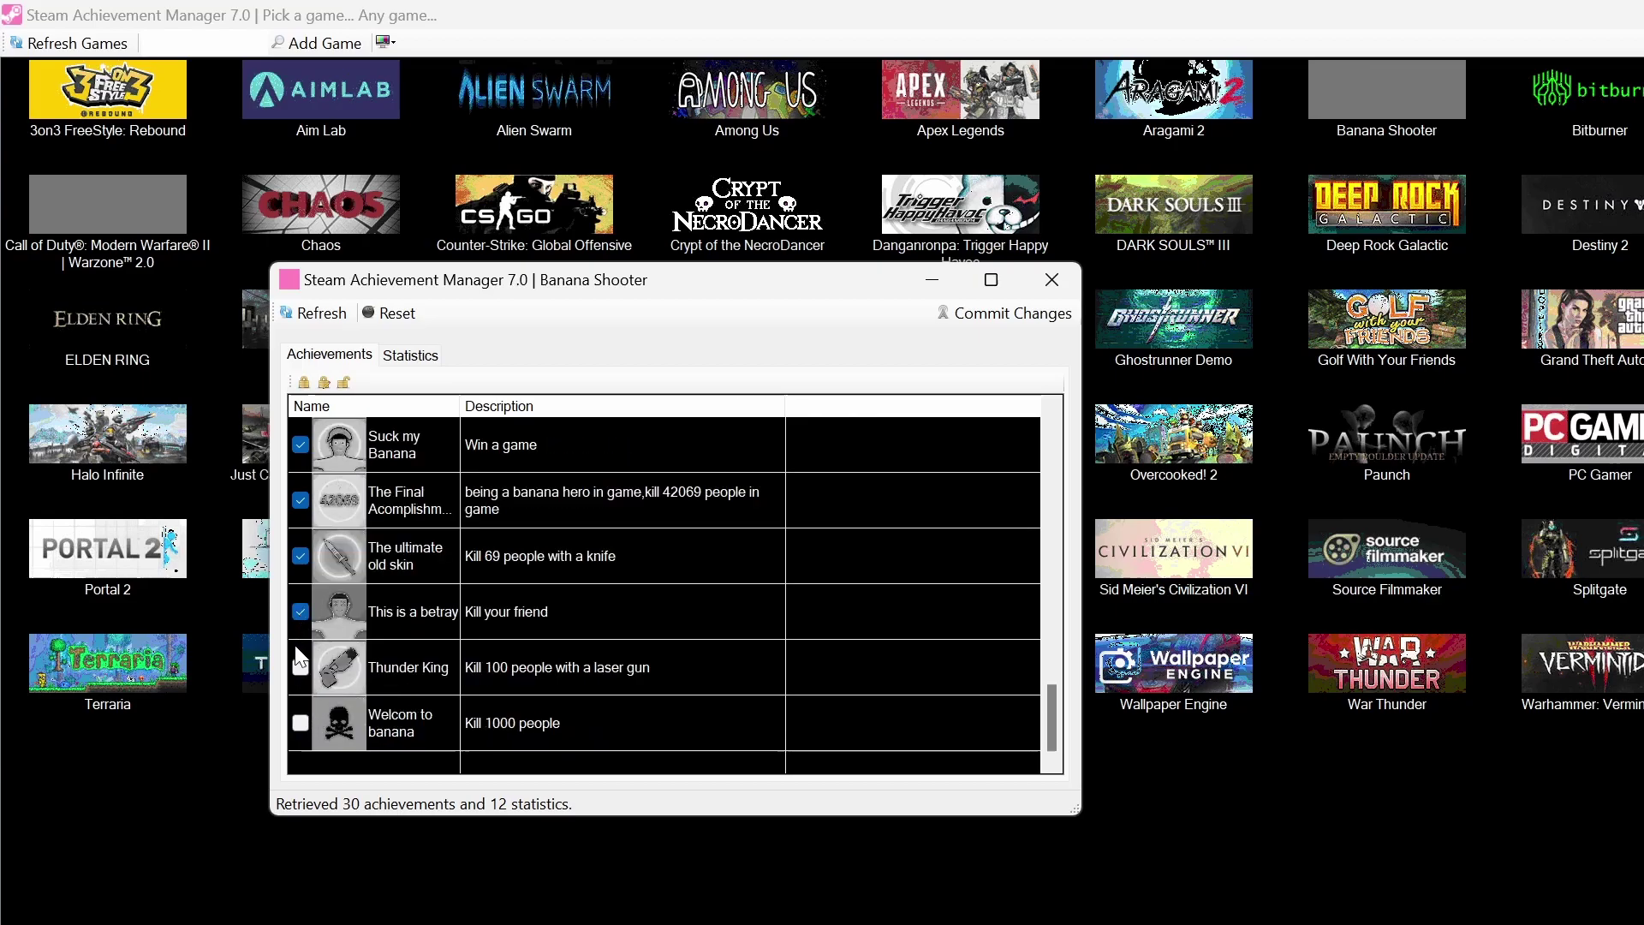
click(300, 667)
click(301, 722)
click(975, 315)
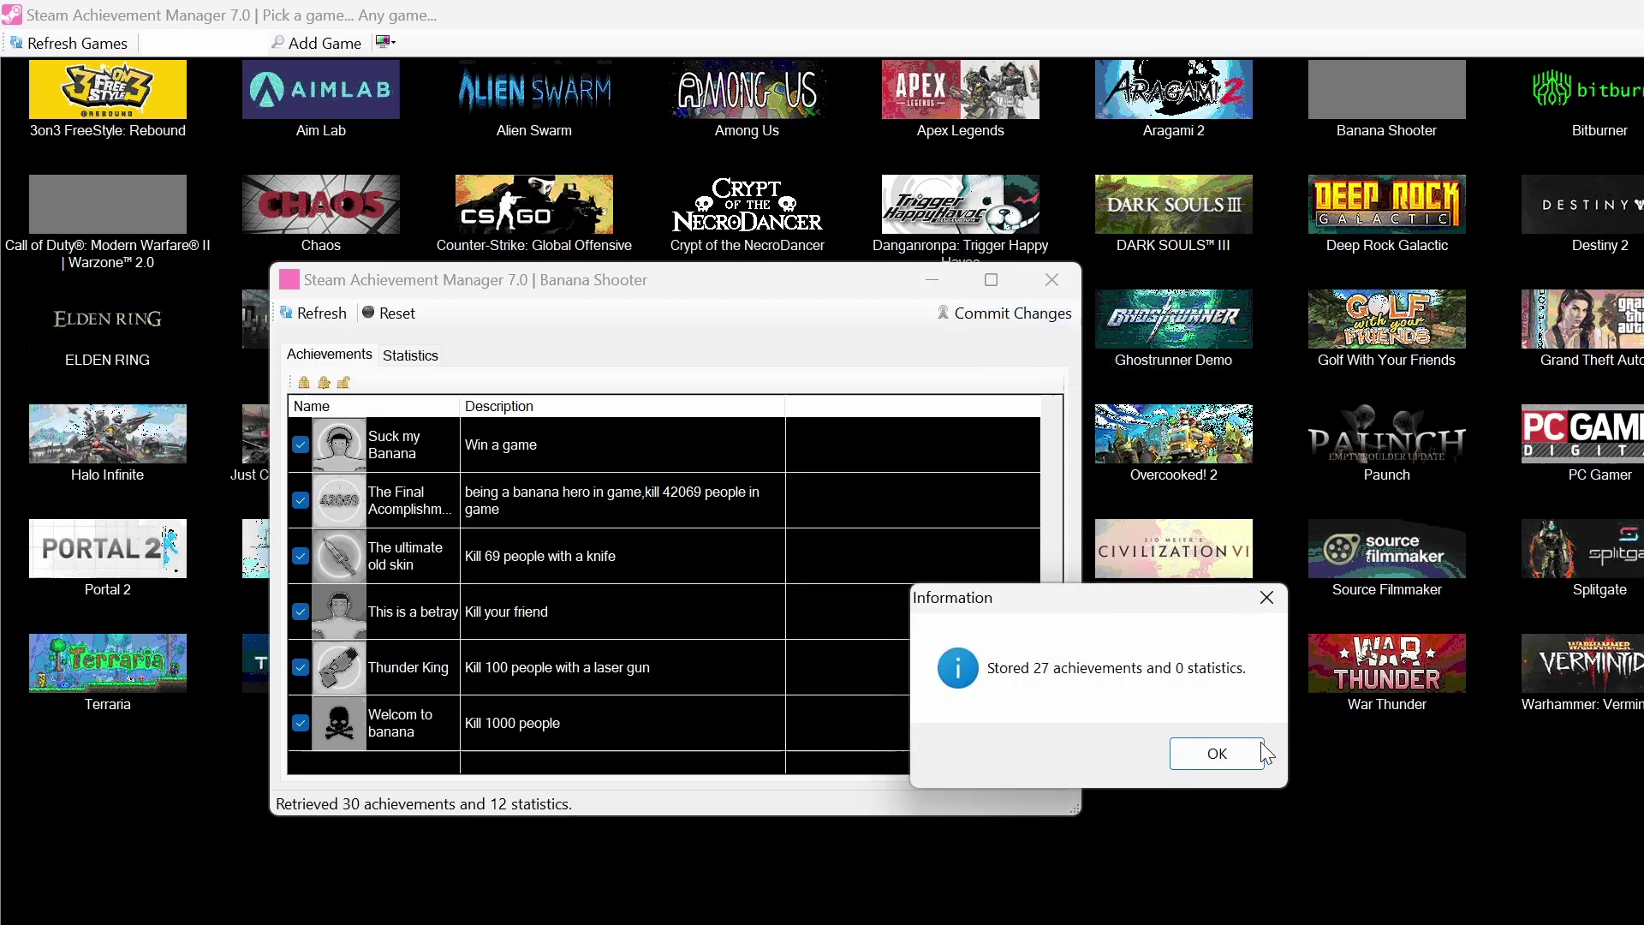
click(1231, 753)
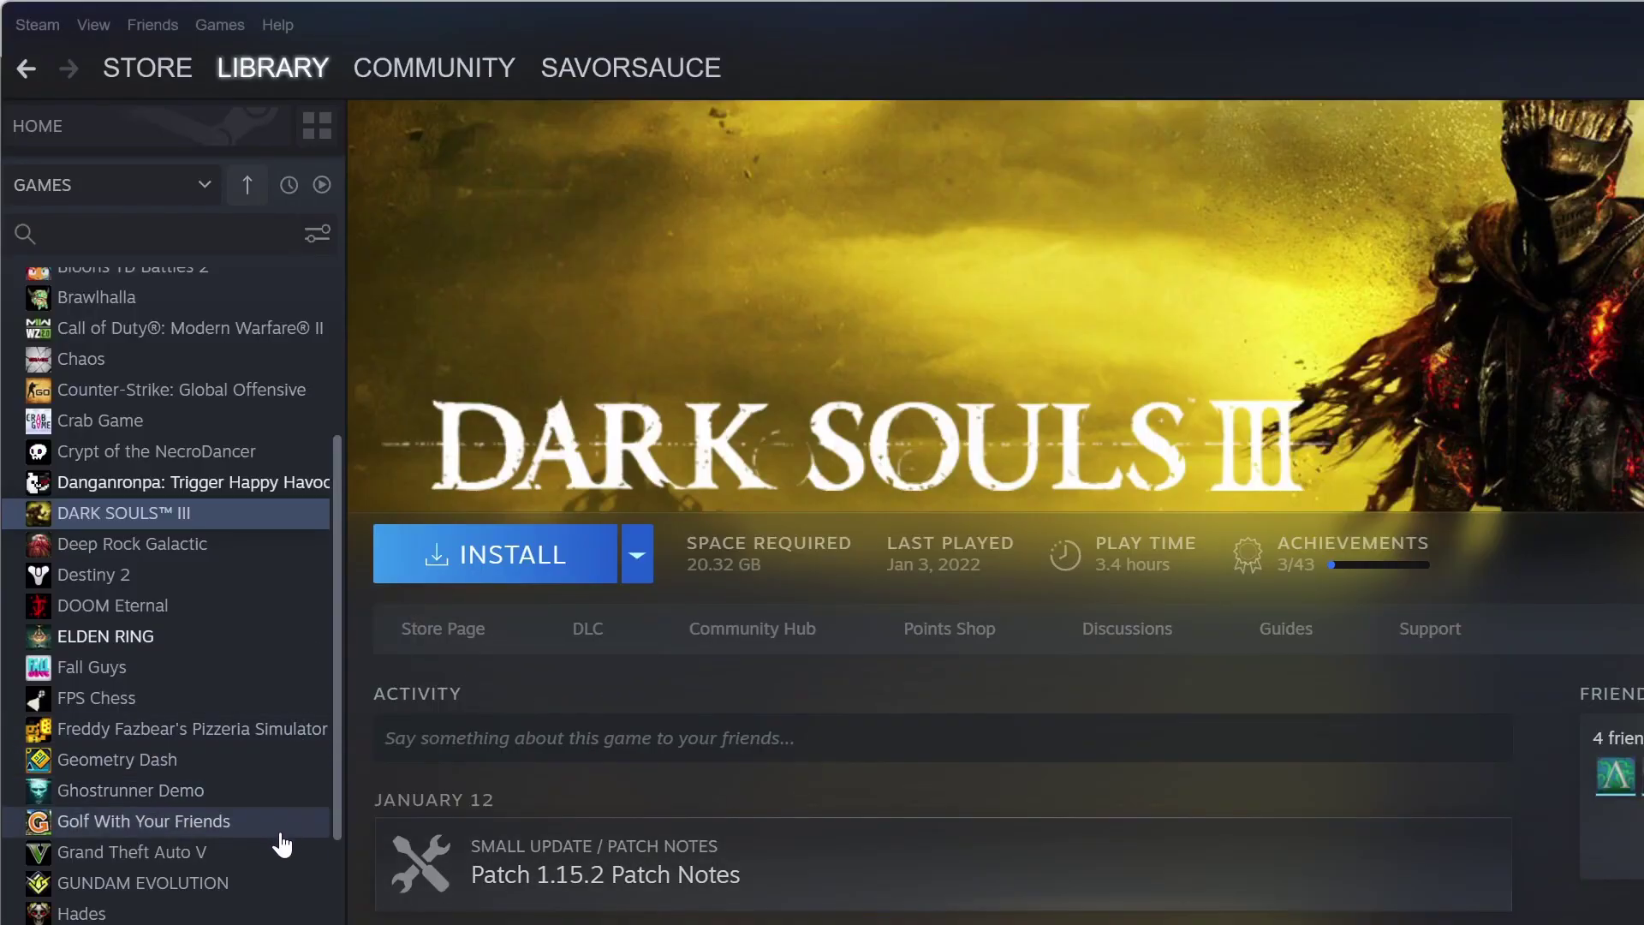
Step: Return to the top of the Library game list and select Banana Shooter
scroll(159, 701, down, 10)
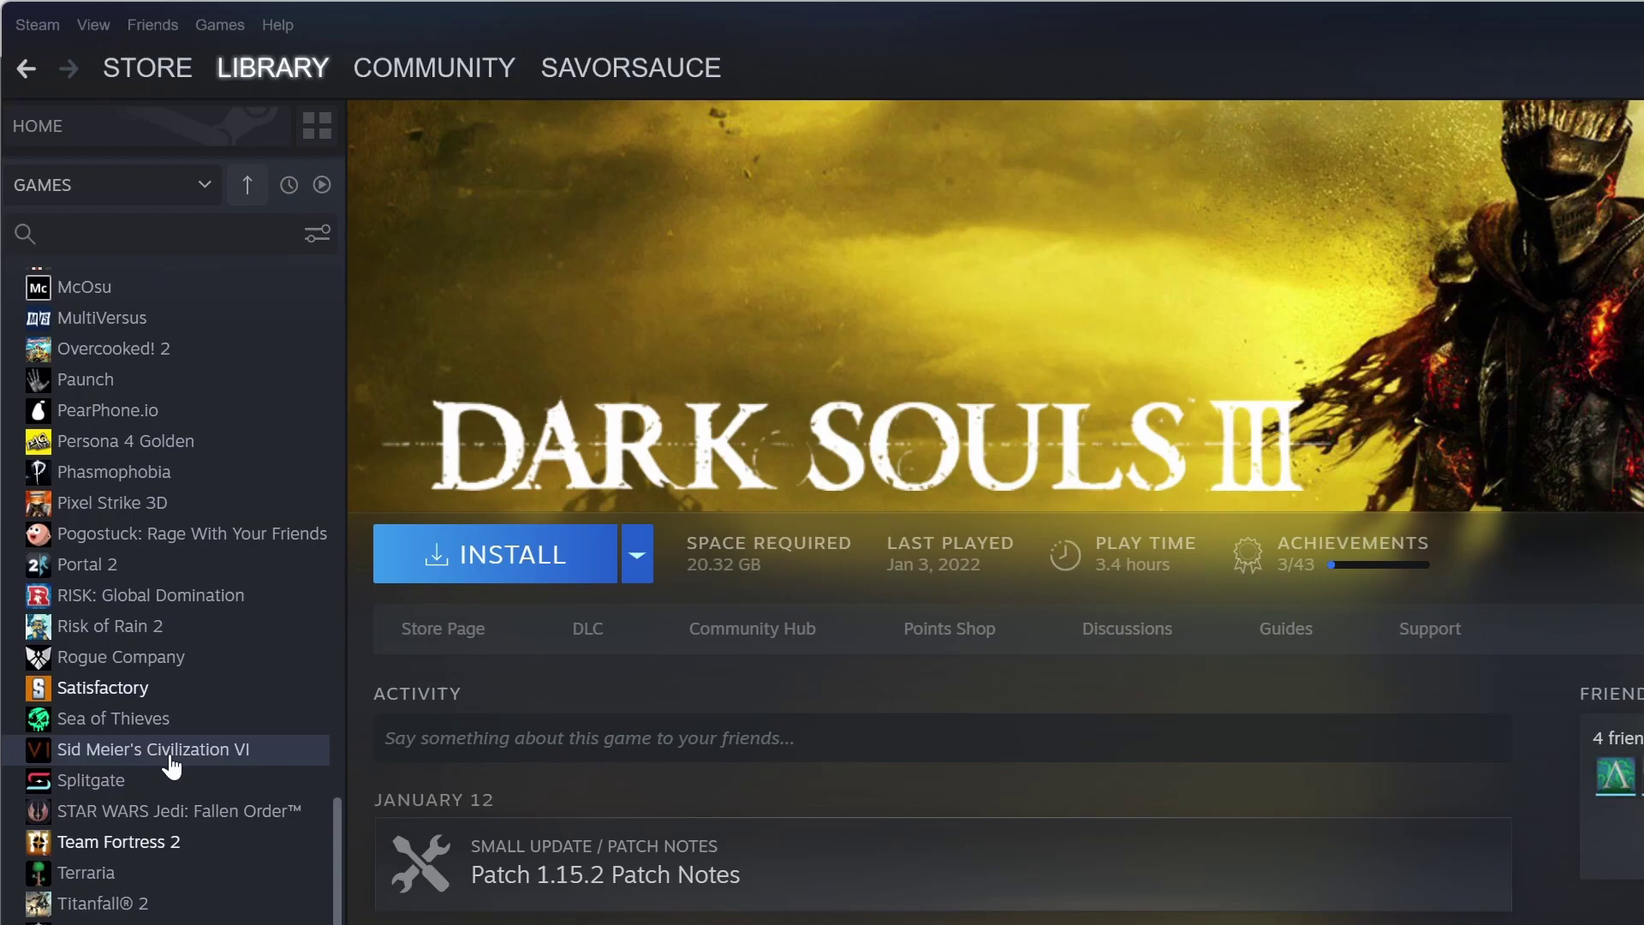
scroll(168, 749, up, 5)
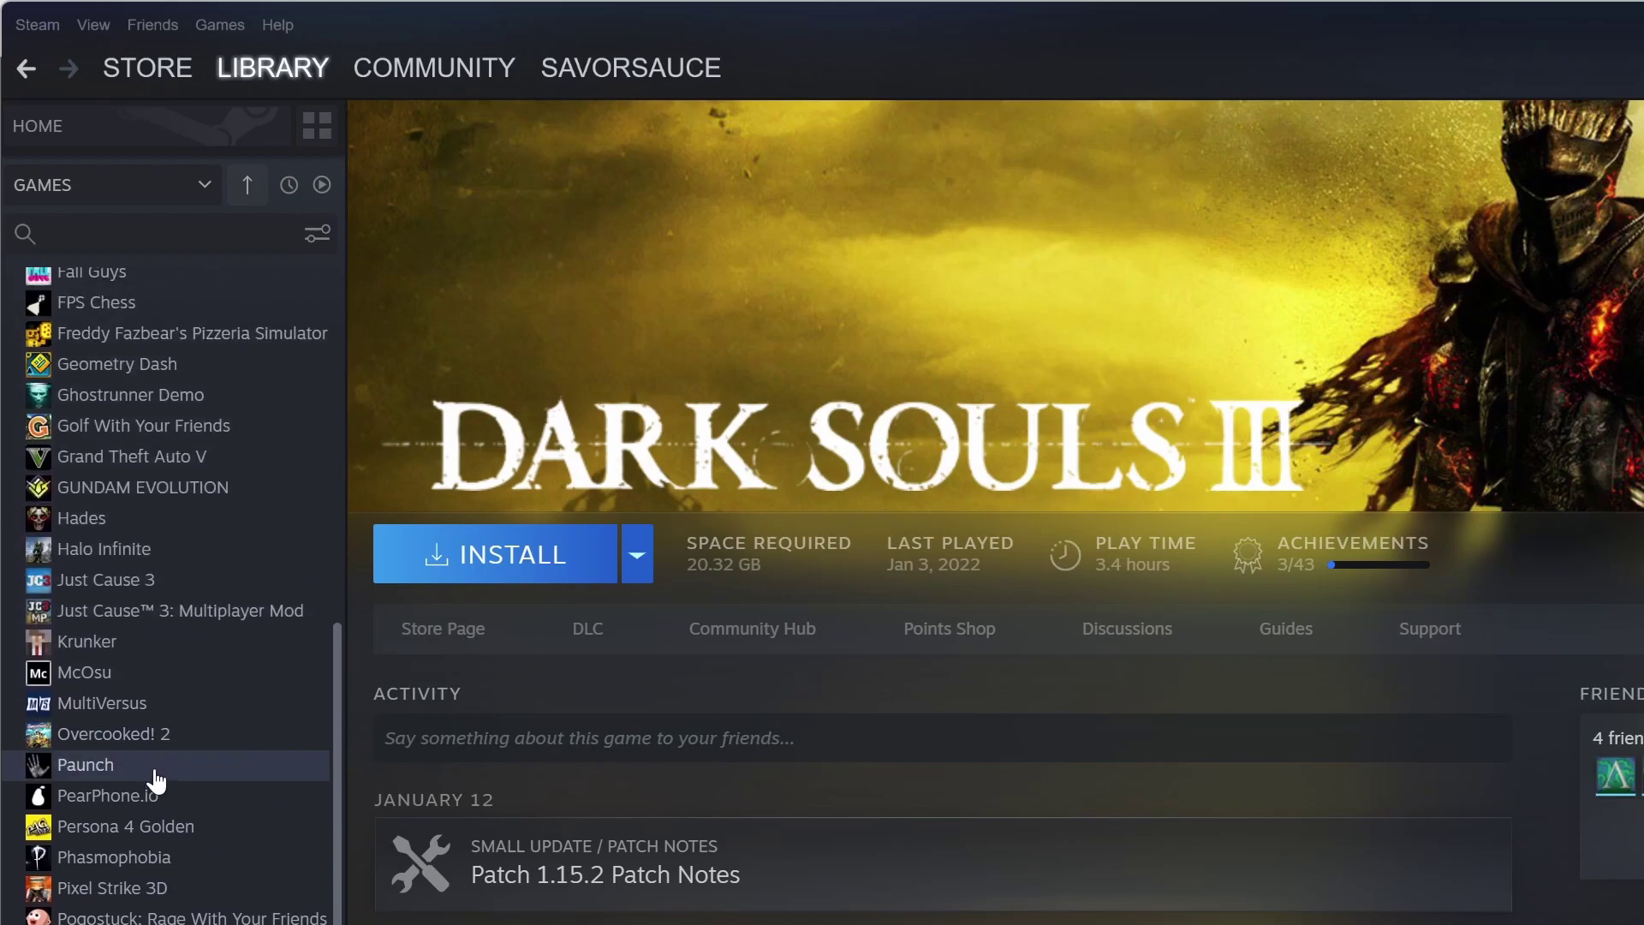
scroll(154, 766, up, 9)
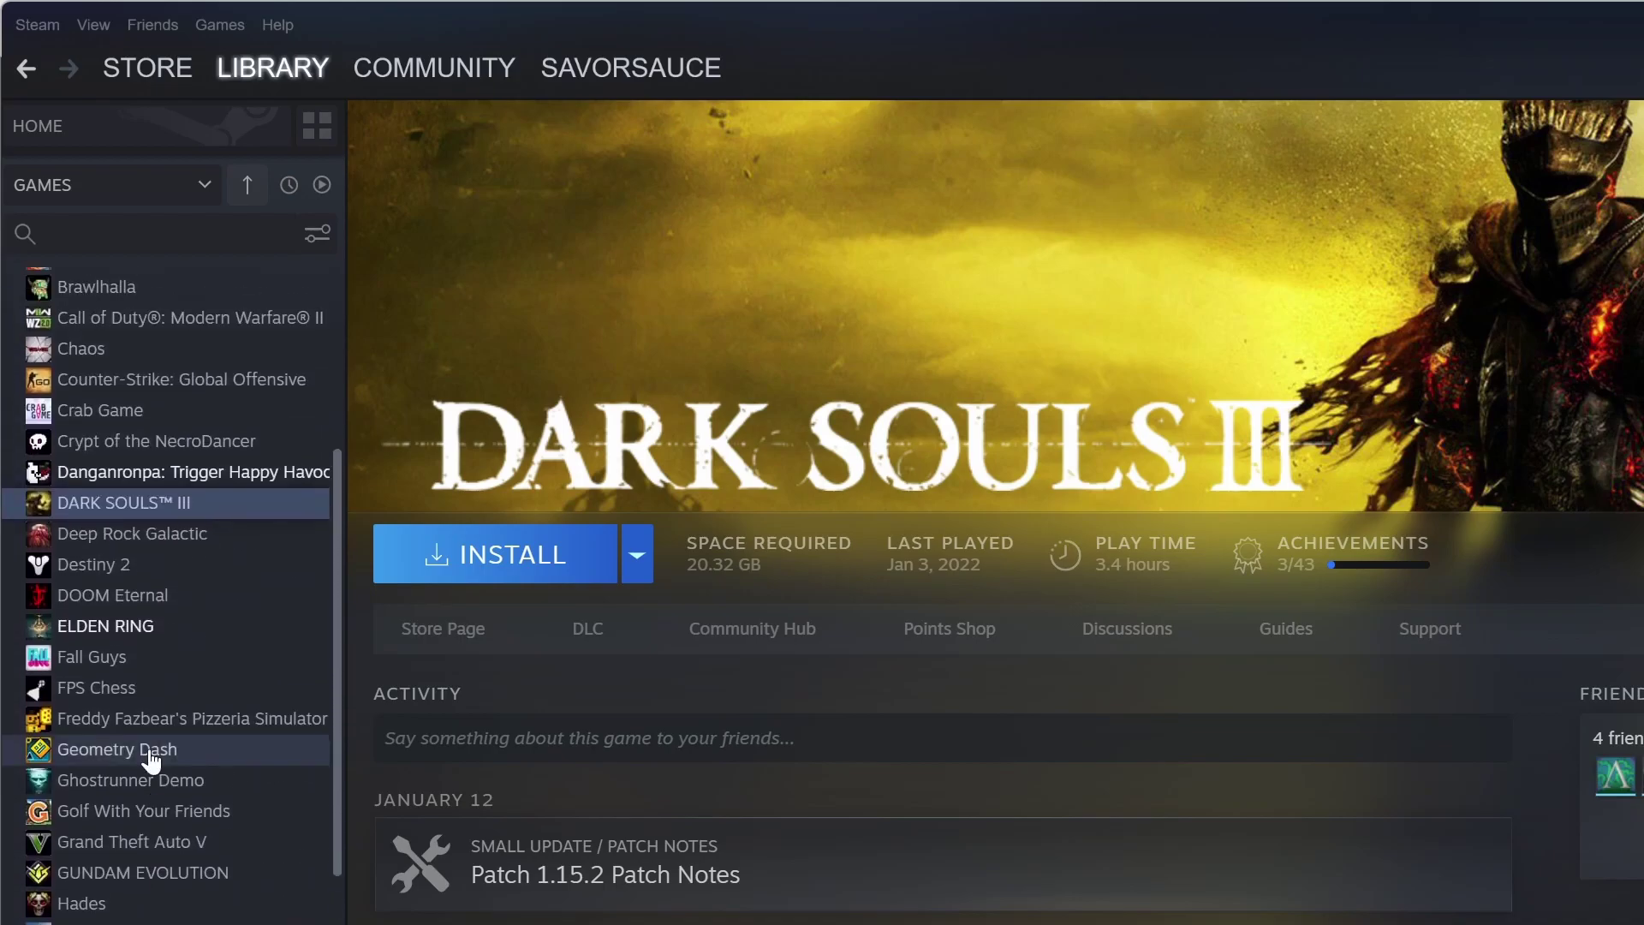
click(163, 485)
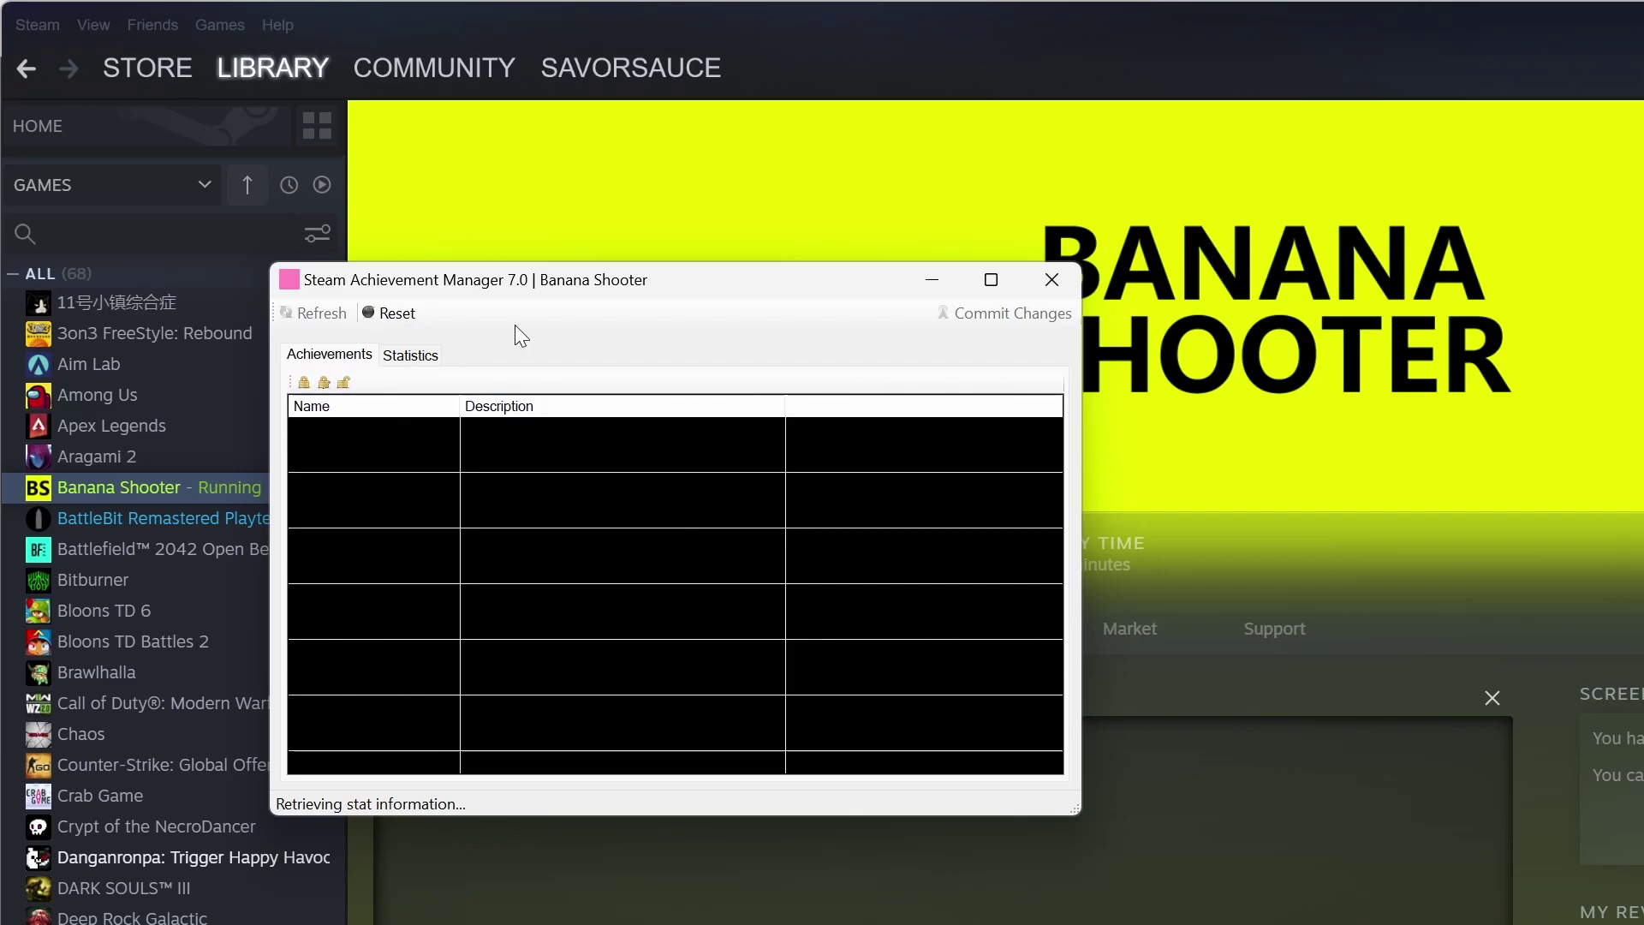
Step: Close the achievement manager, verify the 30/30 achievements counter and Post-Game Summary, then return to OBS
click(1063, 277)
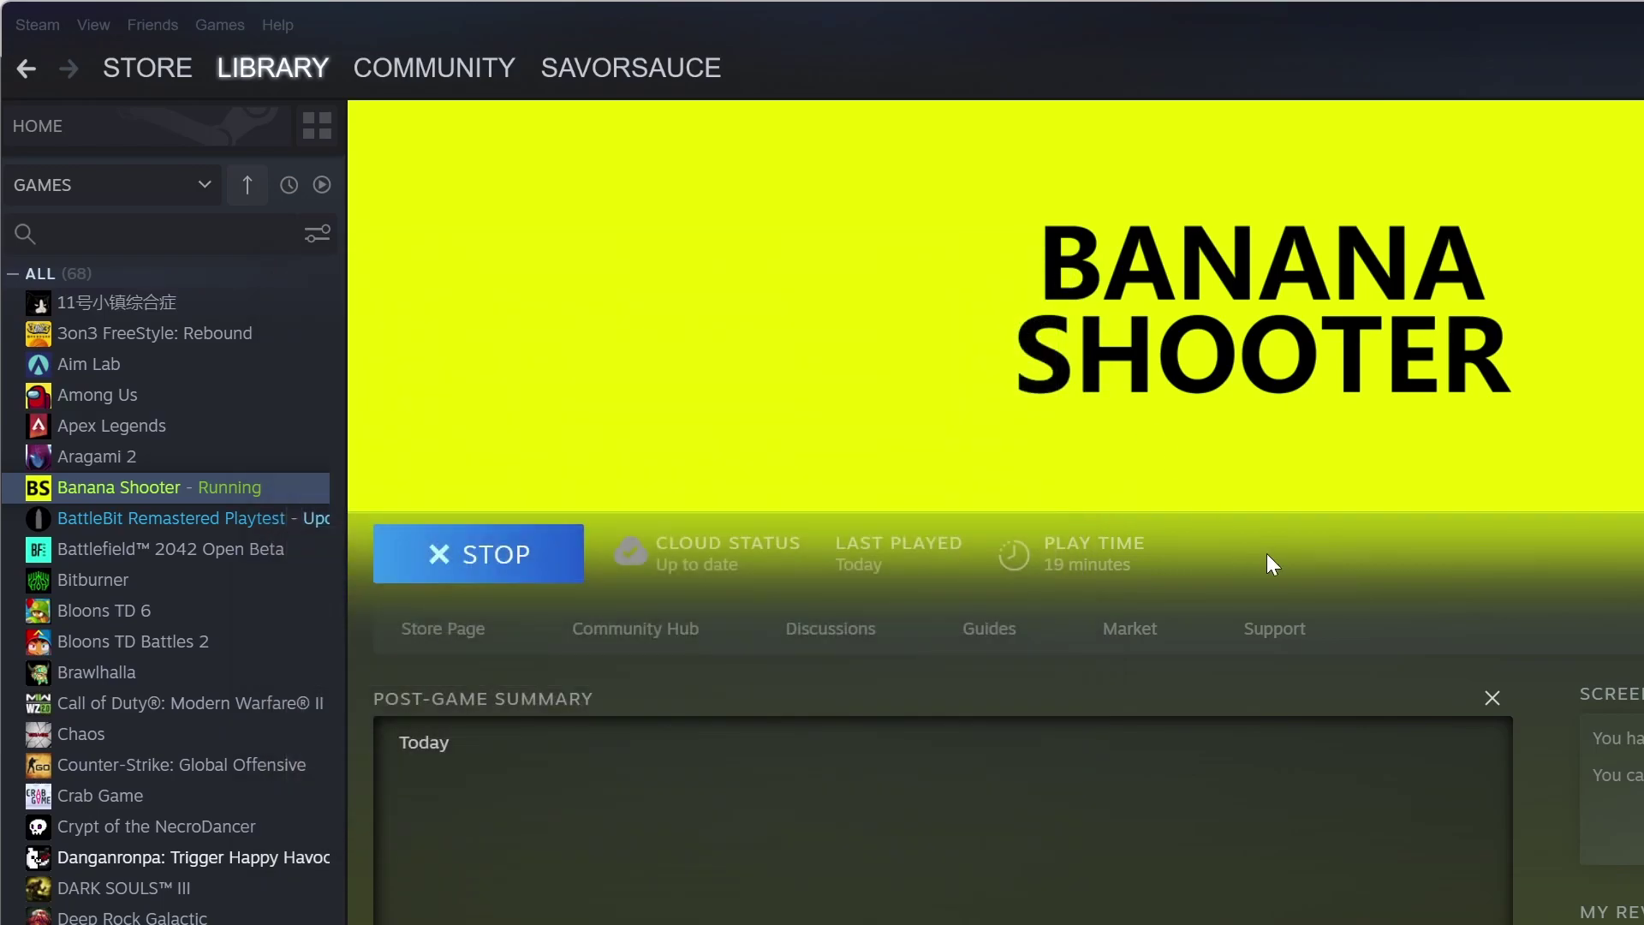
scroll(1474, 835, down, 5)
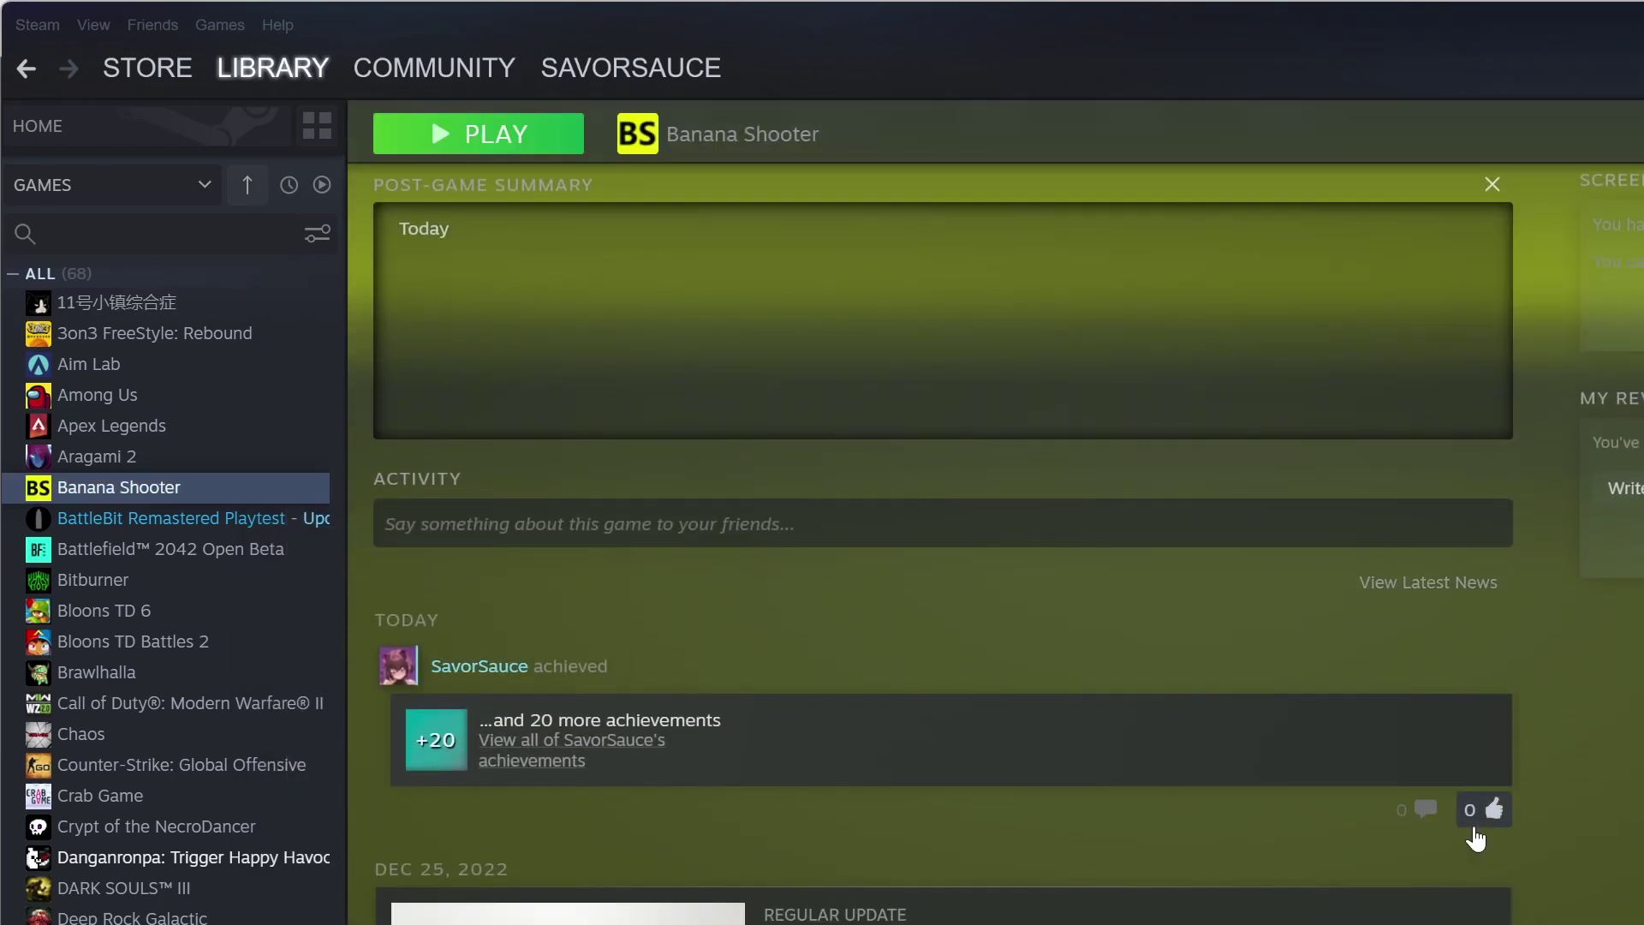
scroll(1413, 822, down, 1)
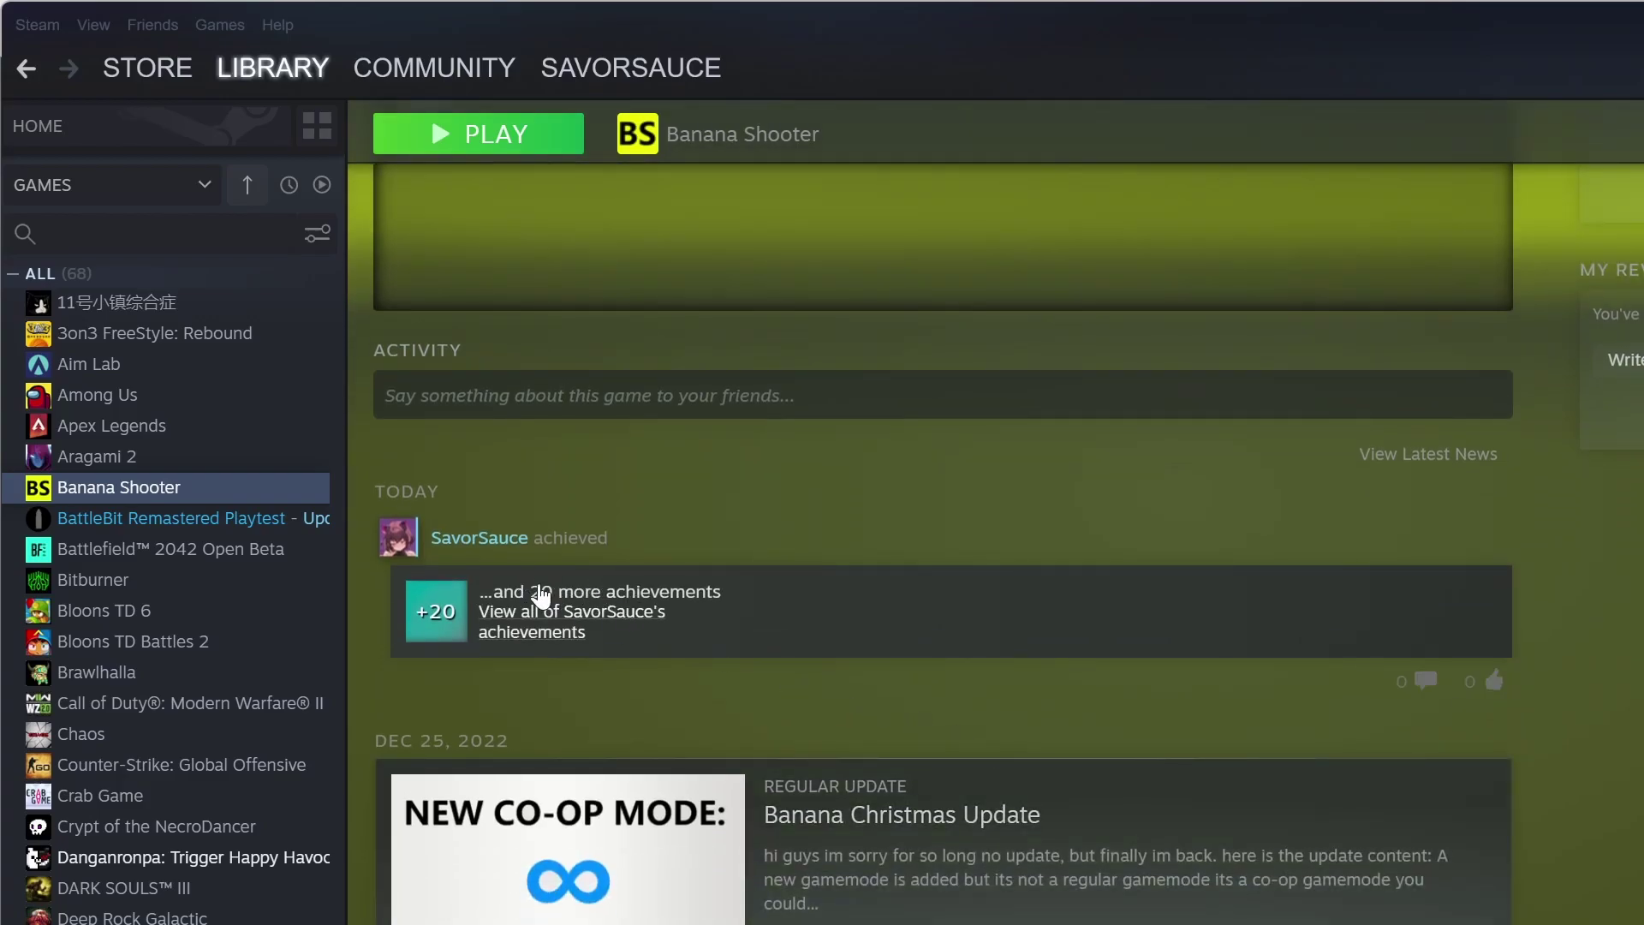
scroll(608, 603, up, 8)
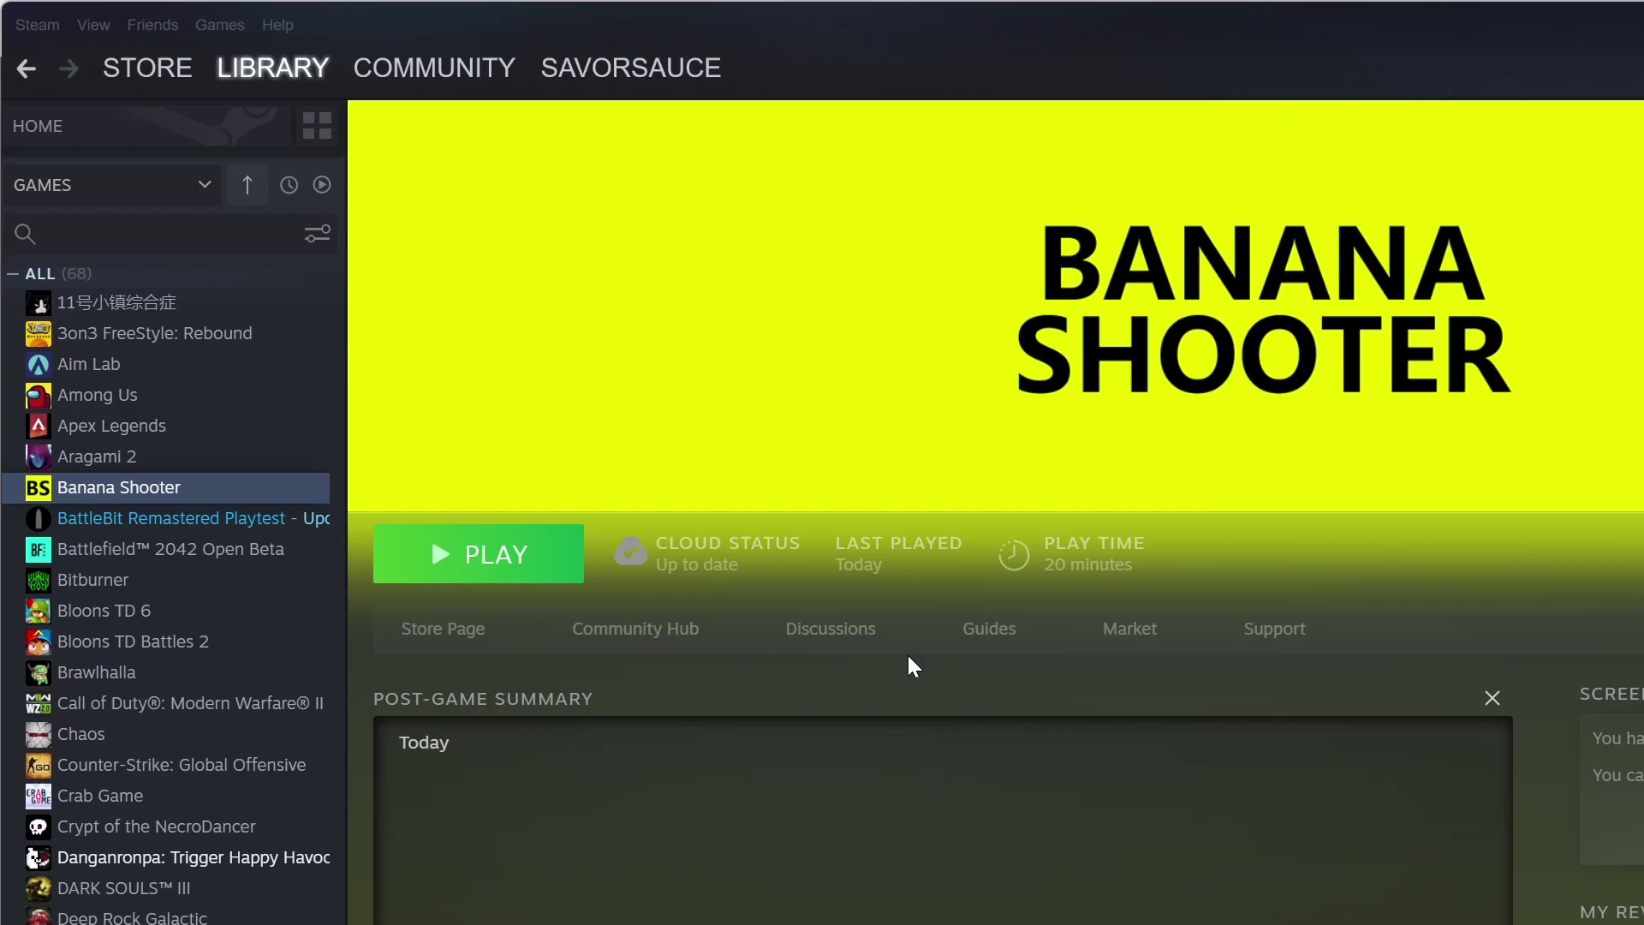
scroll(909, 657, down, 10)
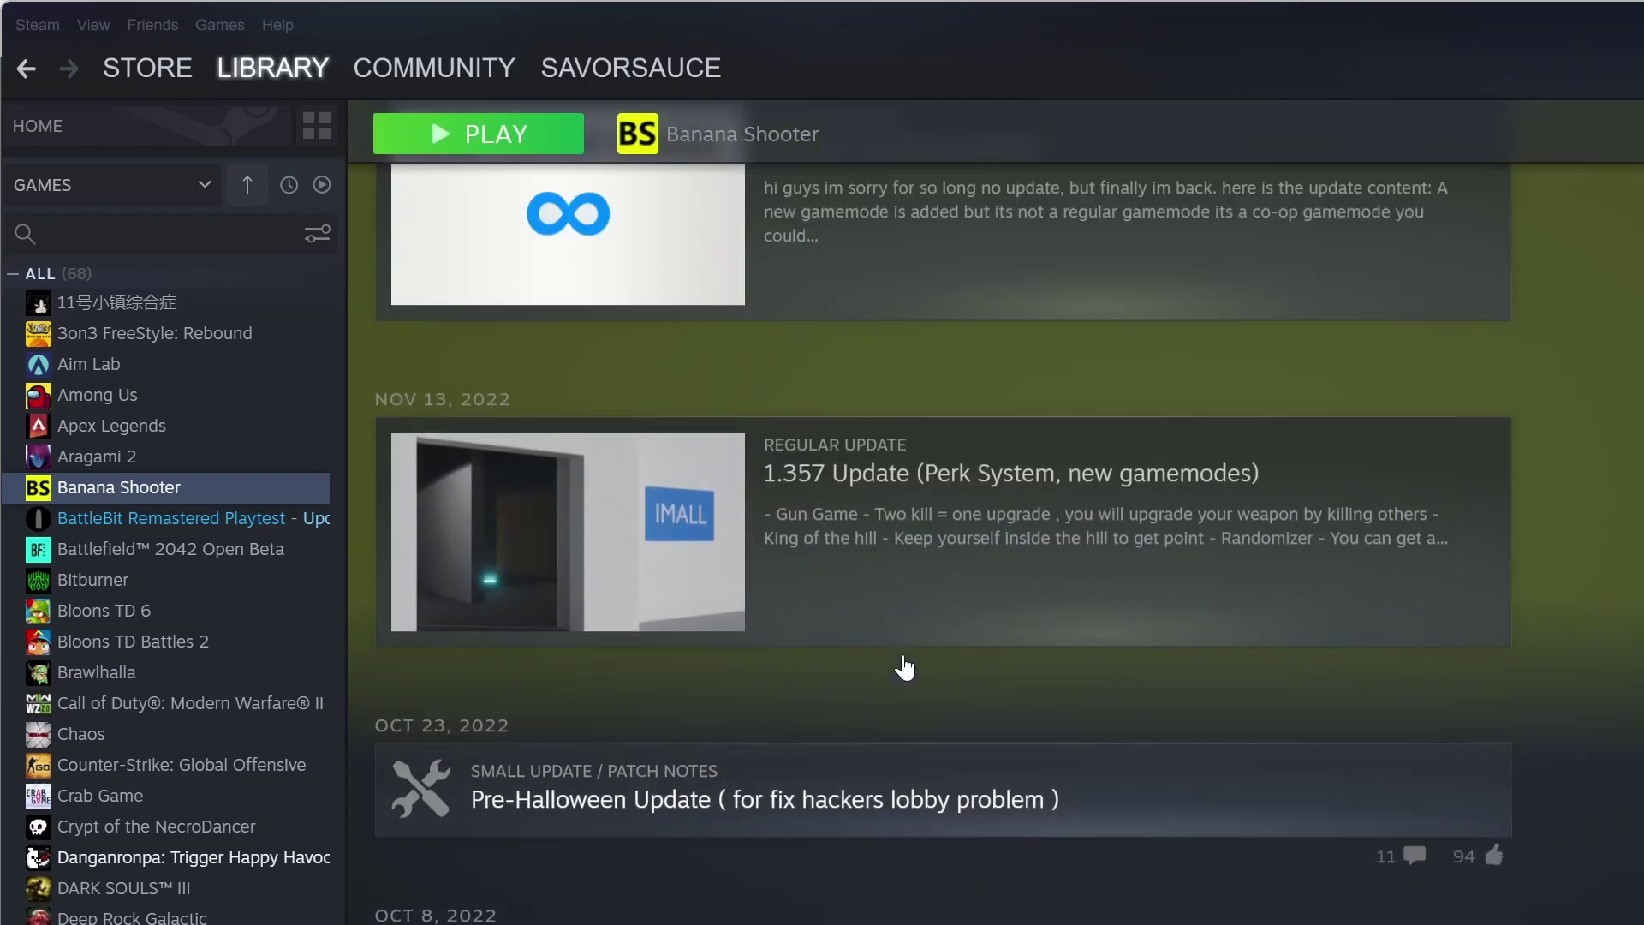
scroll(906, 667, up, 10)
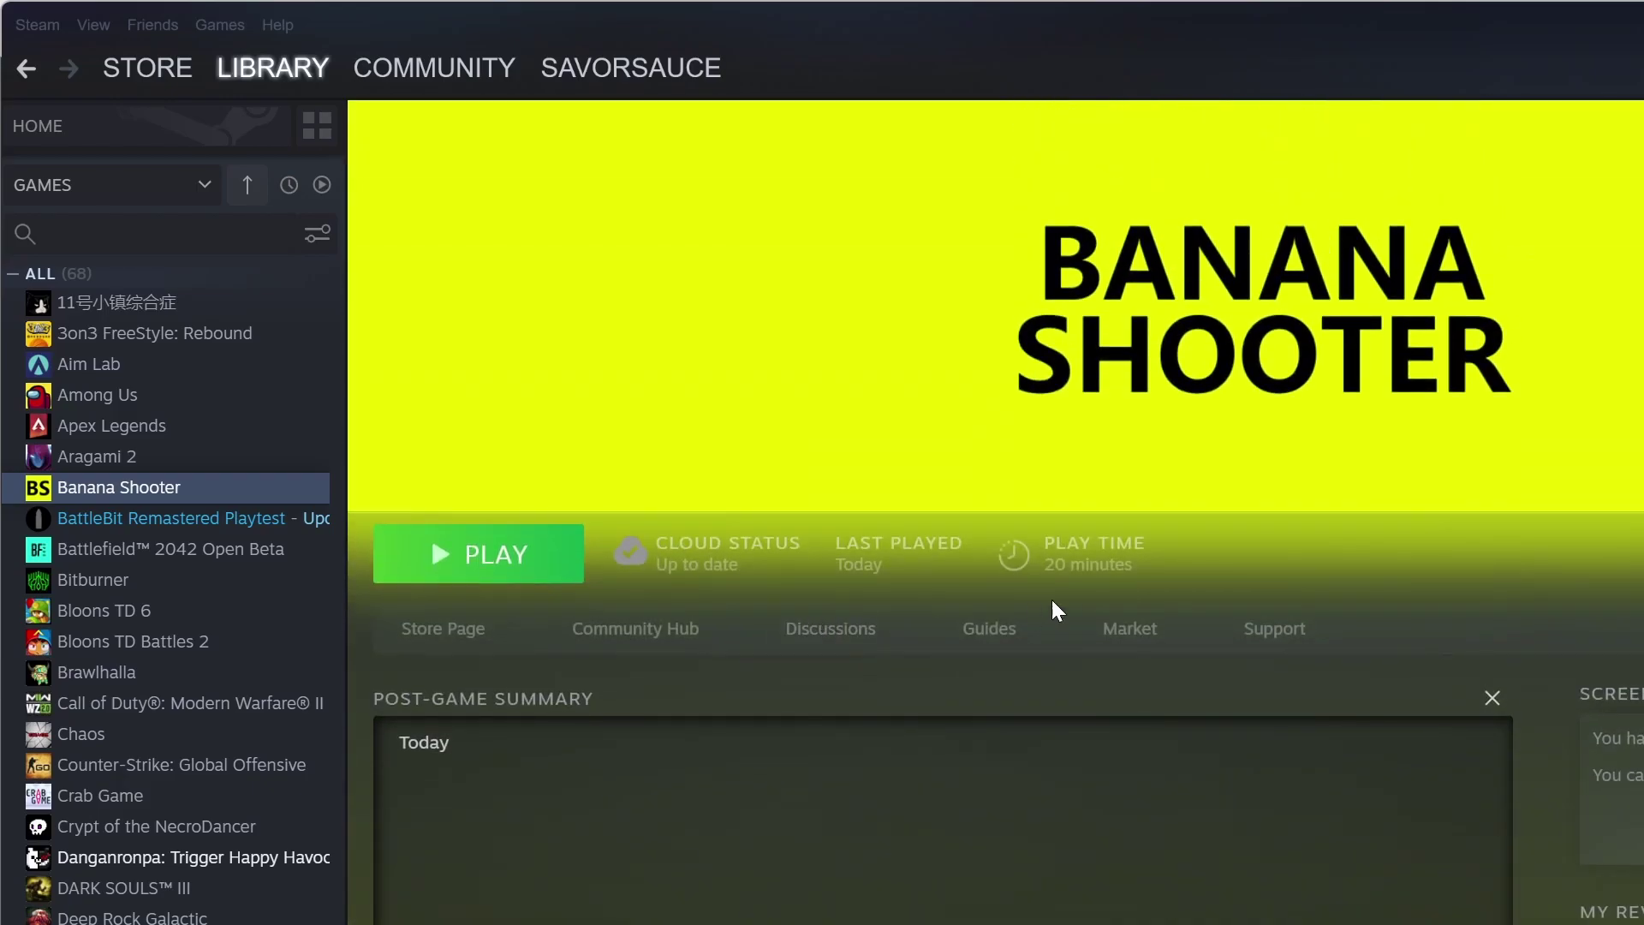
scroll(798, 658, down, 4)
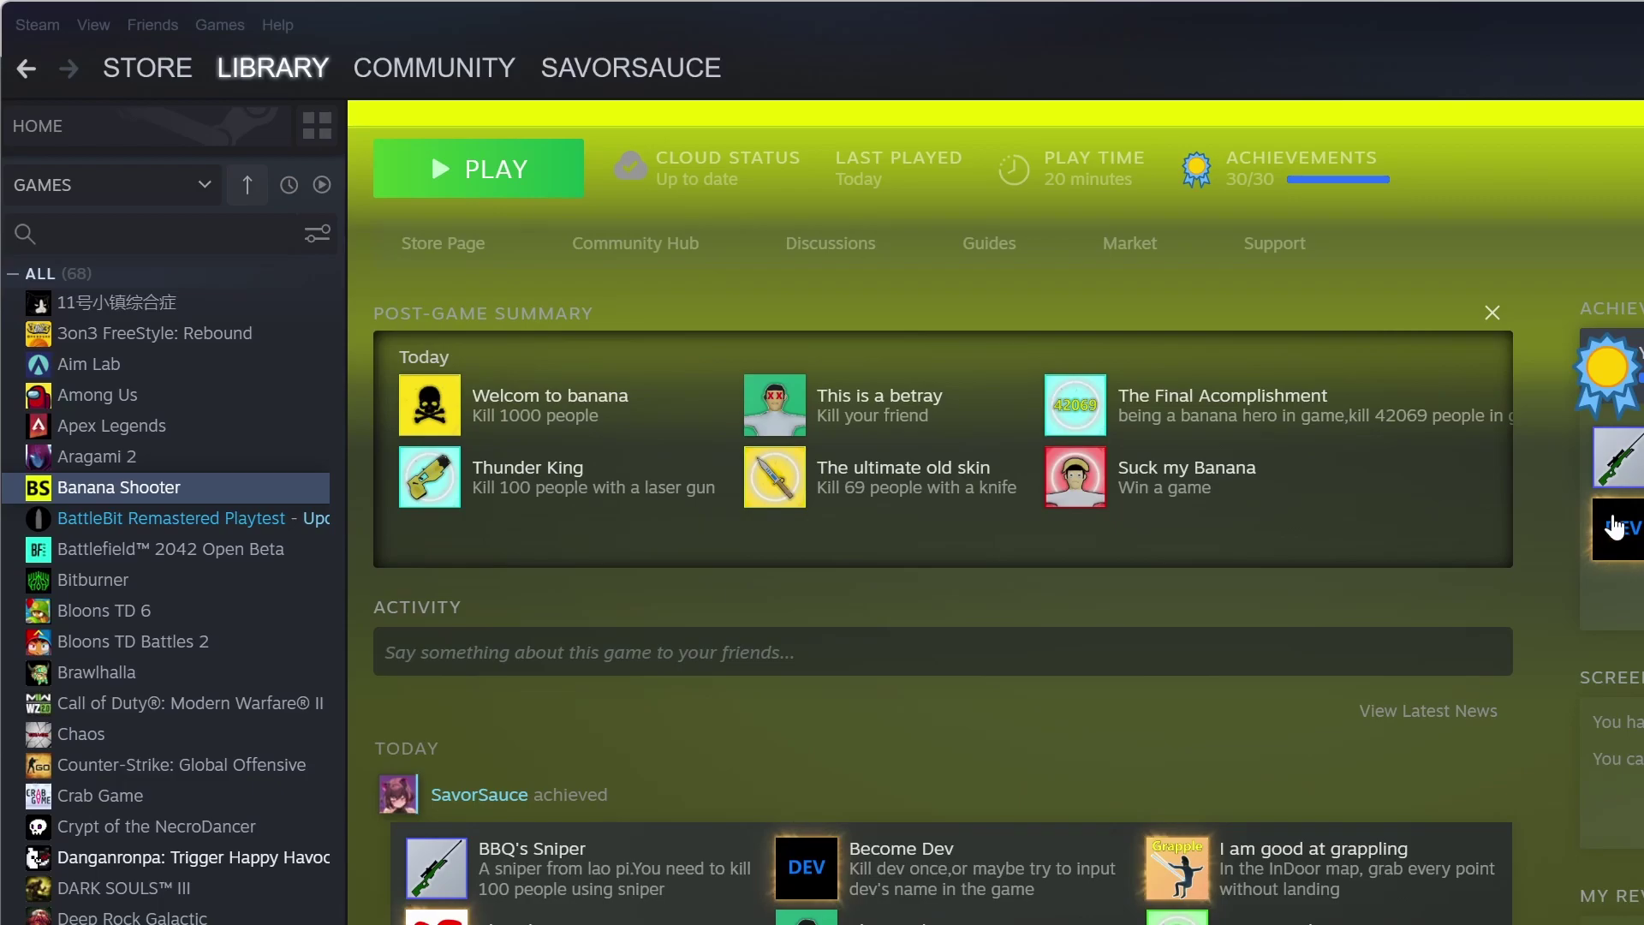
mouse_move(1619, 527)
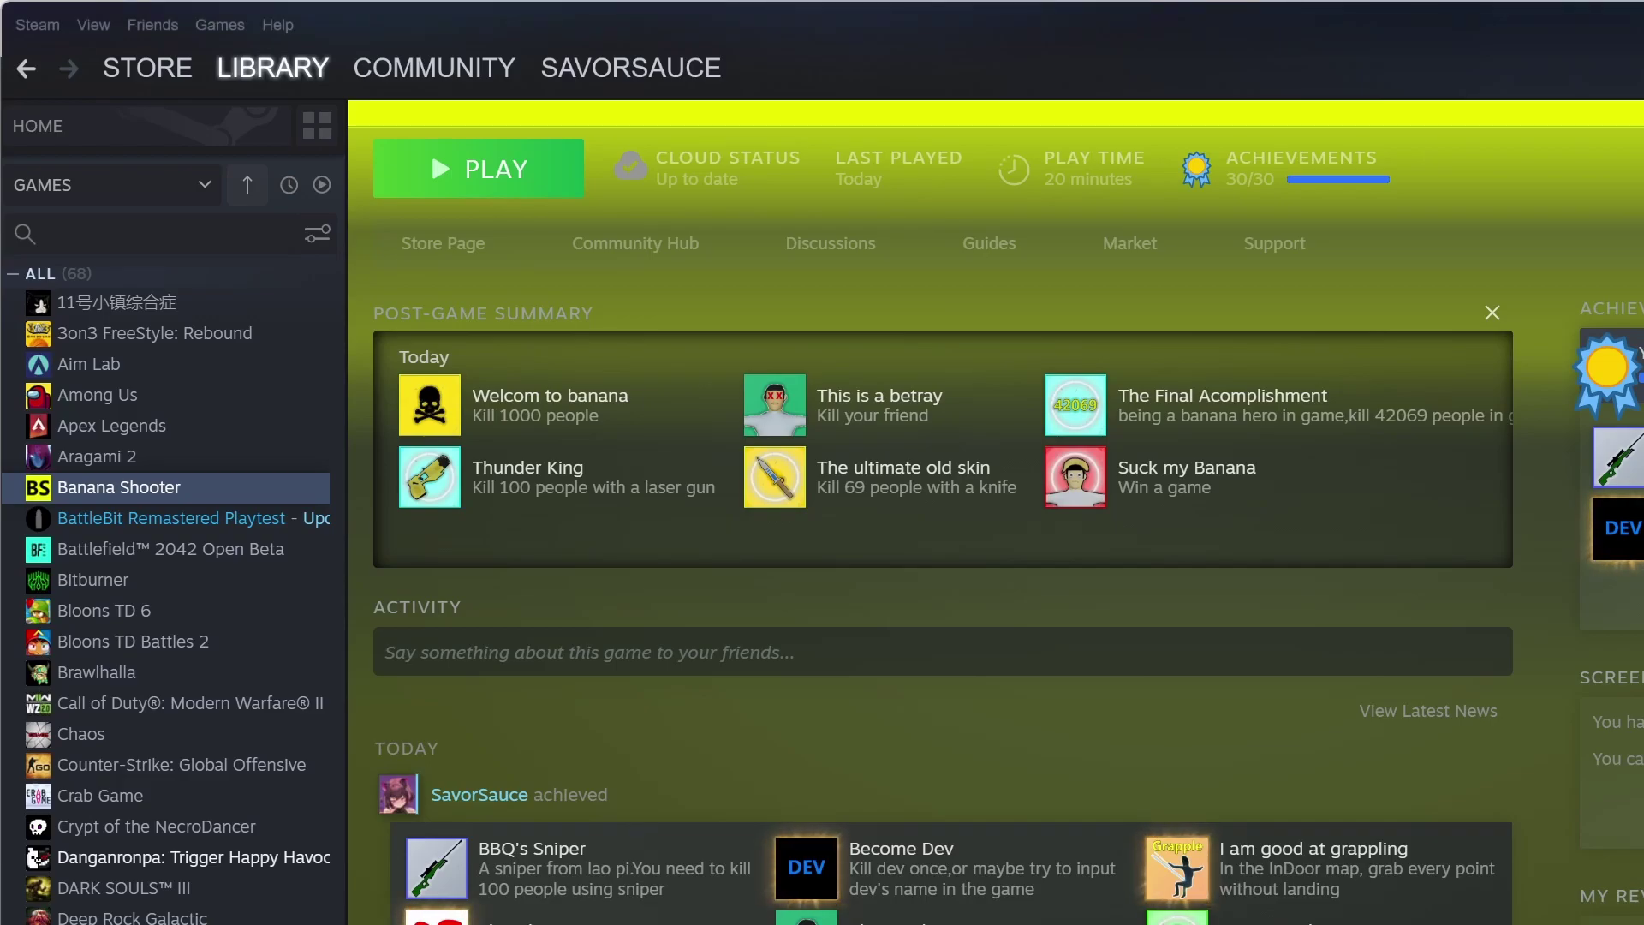
key(alt+Tab)
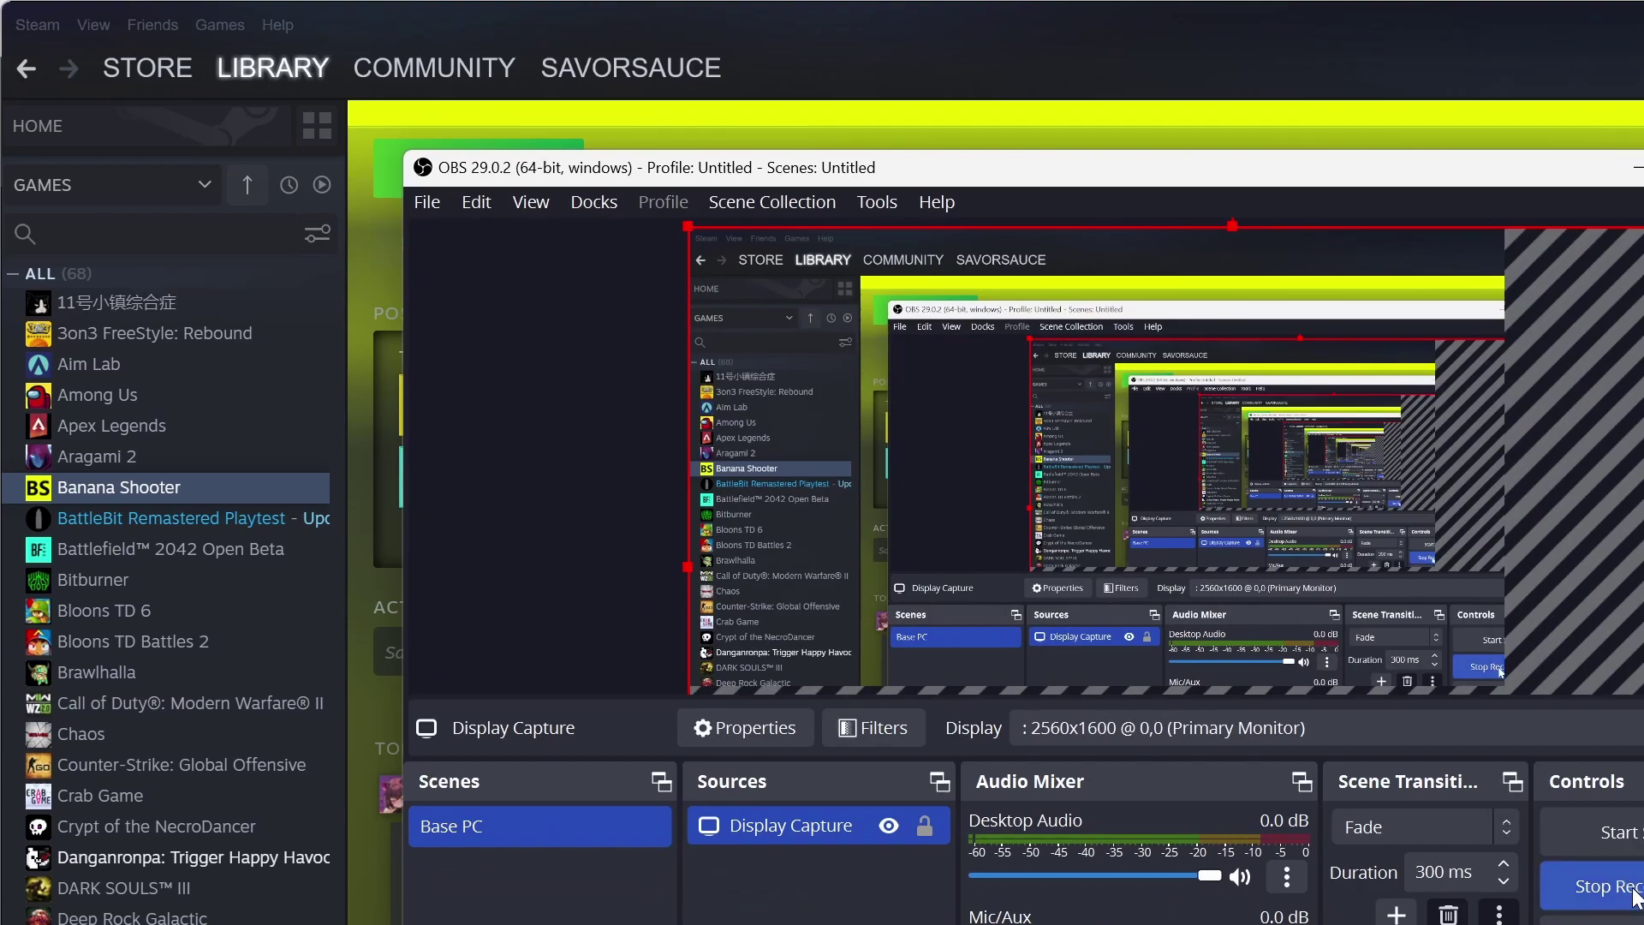